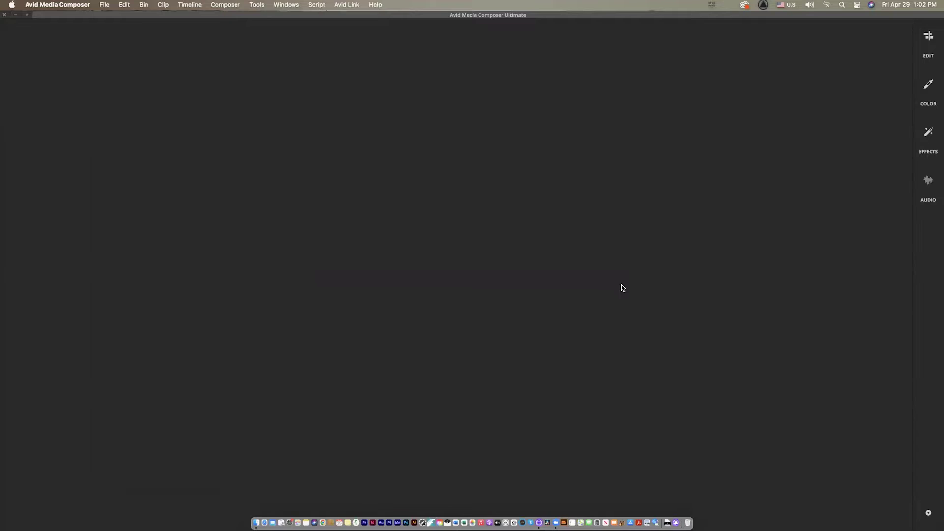
# Start setting up a new project and set its format to 8K UHD 29.976P
pyautogui.moveTo(205, 15); pyautogui.dragTo(179, 42)
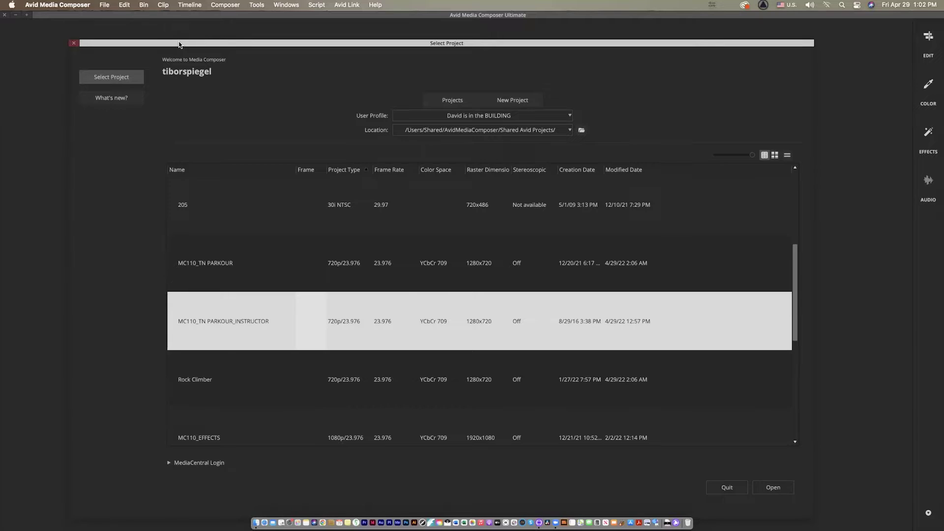
pyautogui.moveTo(179, 42); pyautogui.dragTo(179, 42)
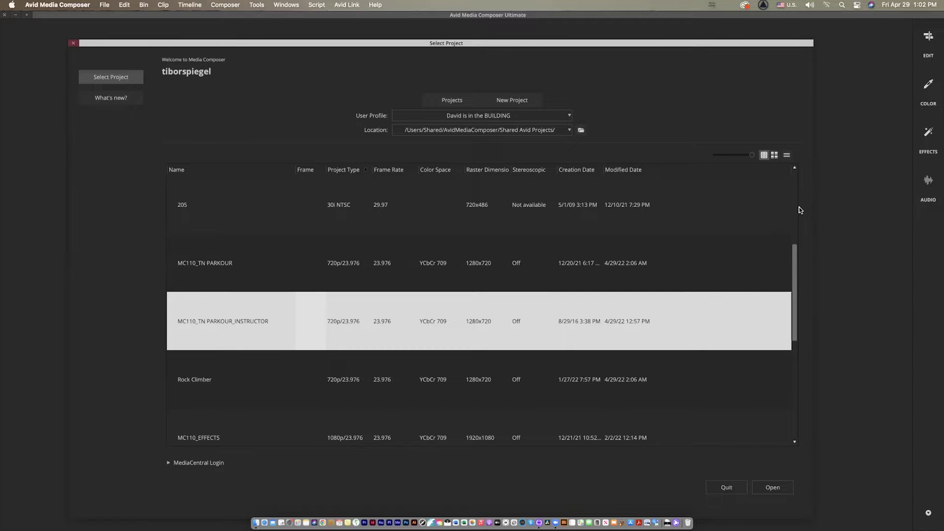
pyautogui.click(512, 102)
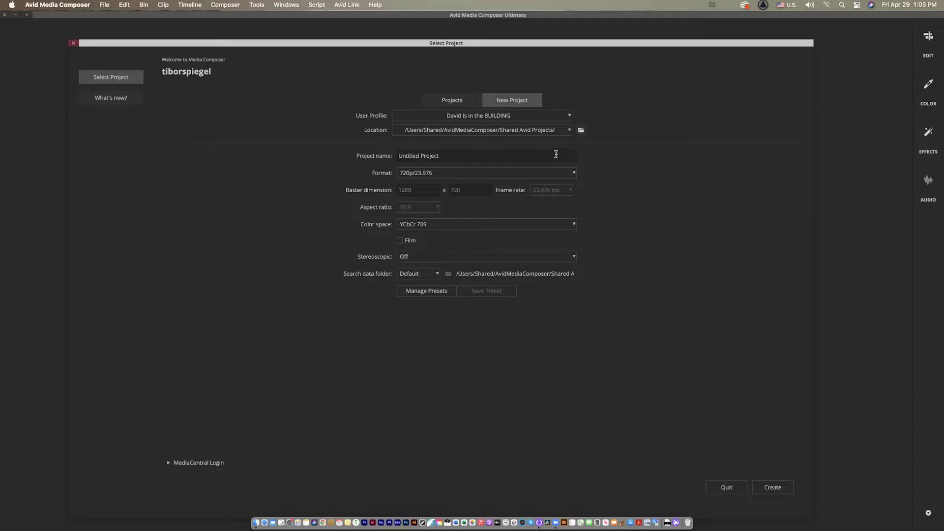
pyautogui.click(573, 173)
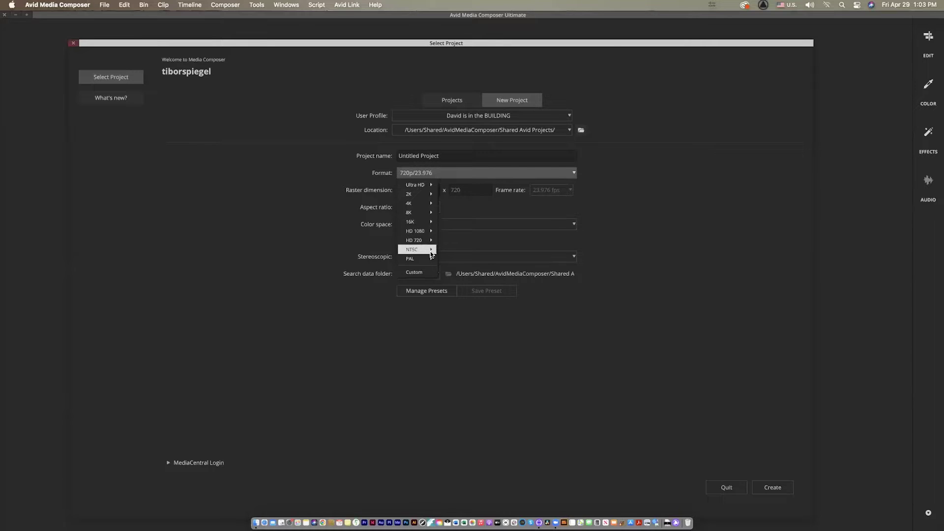
pyautogui.moveTo(436, 251)
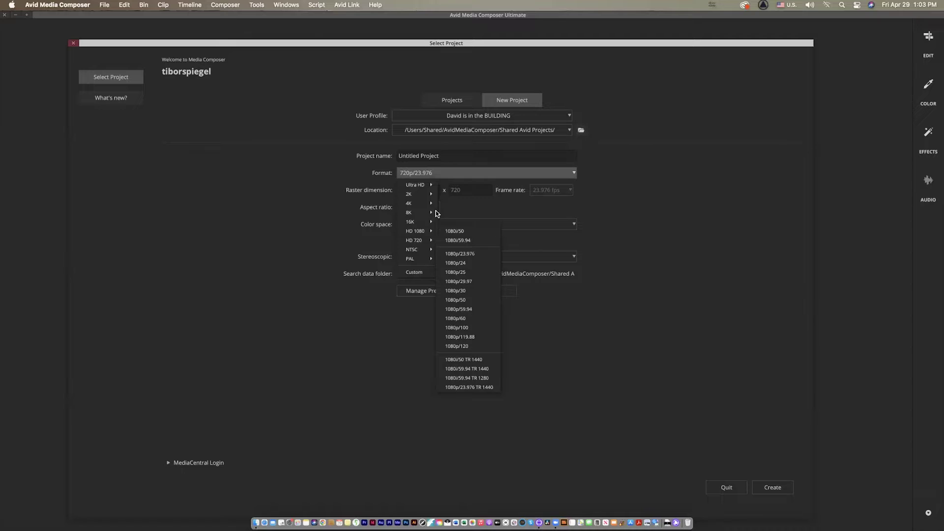
pyautogui.moveTo(428, 198)
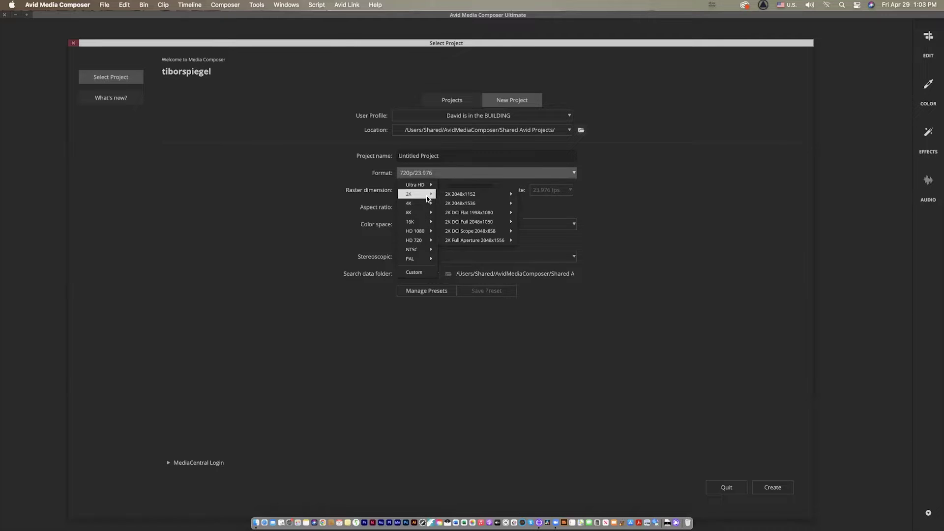
pyautogui.moveTo(456, 196)
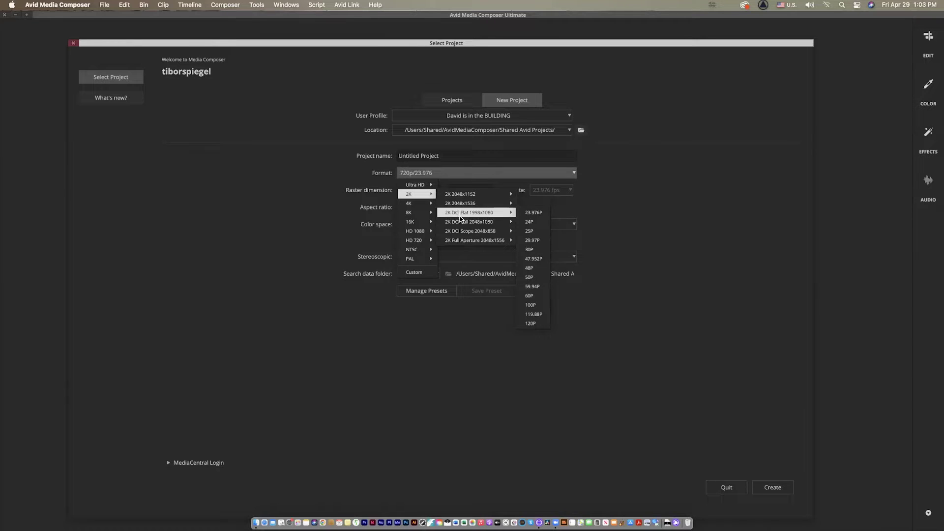
pyautogui.moveTo(461, 220)
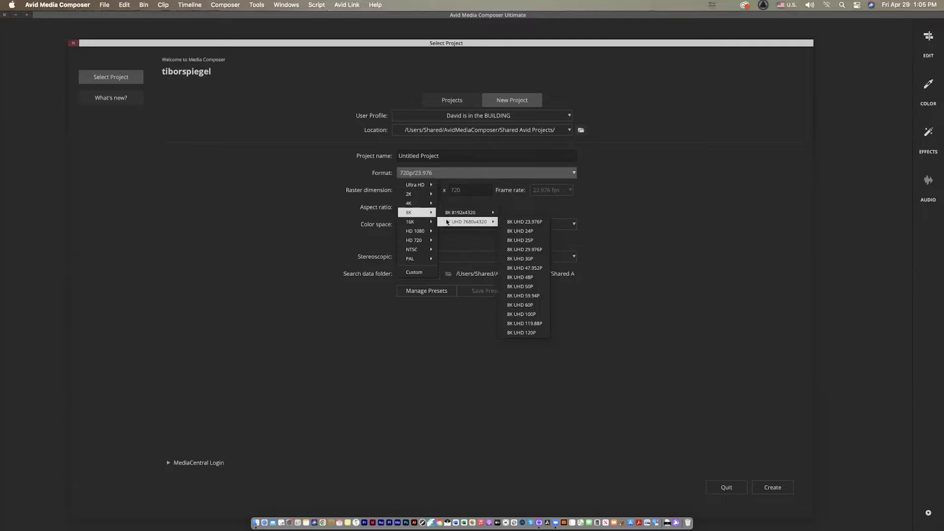
pyautogui.click(533, 249)
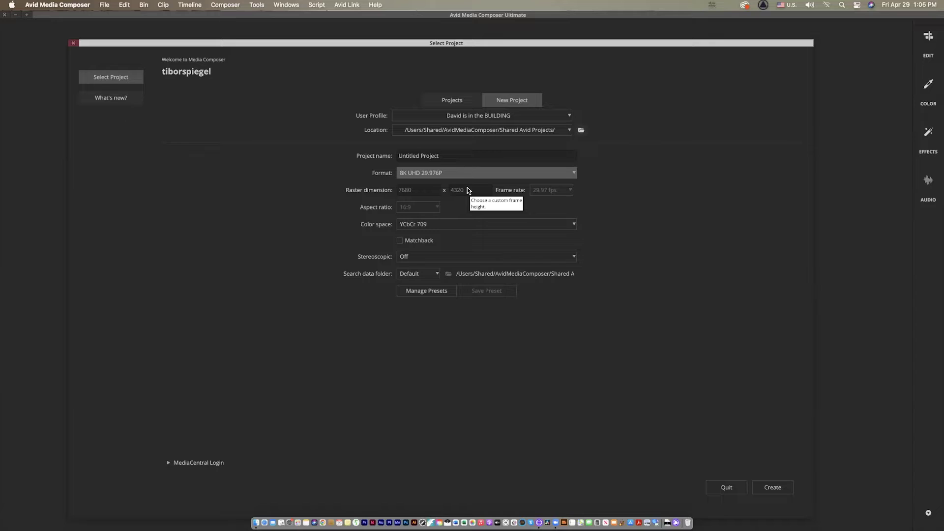
# Examine the 16K UHD format choices and the available color spaces for the new project
pyautogui.click(571, 174)
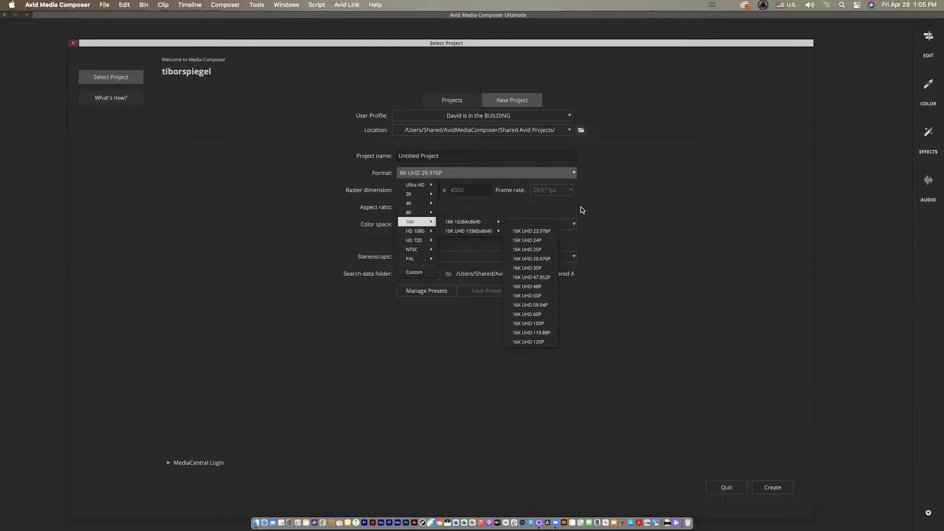
pyautogui.click(613, 166)
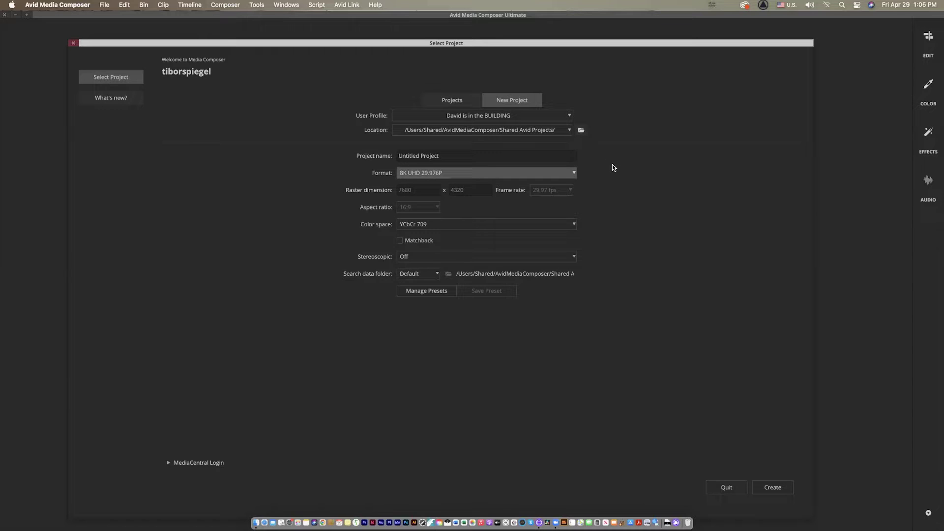
pyautogui.click(524, 222)
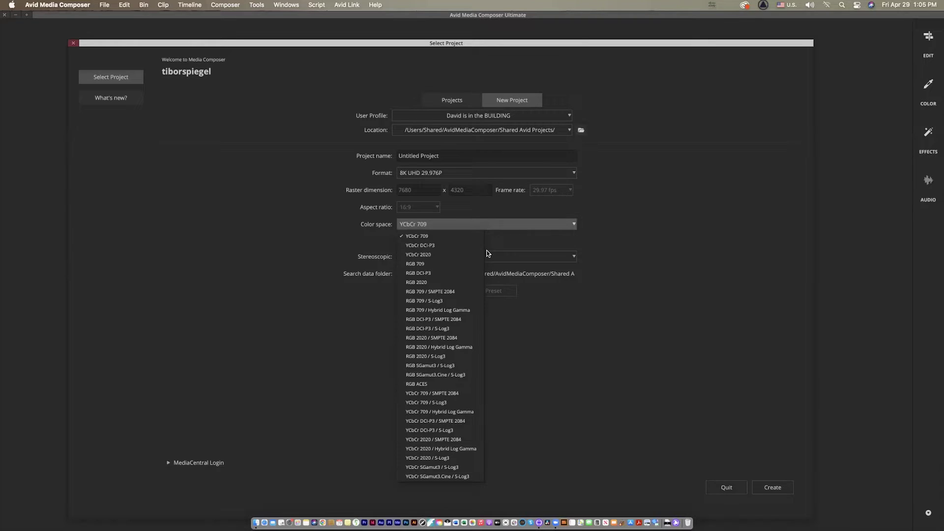
pyautogui.click(547, 67)
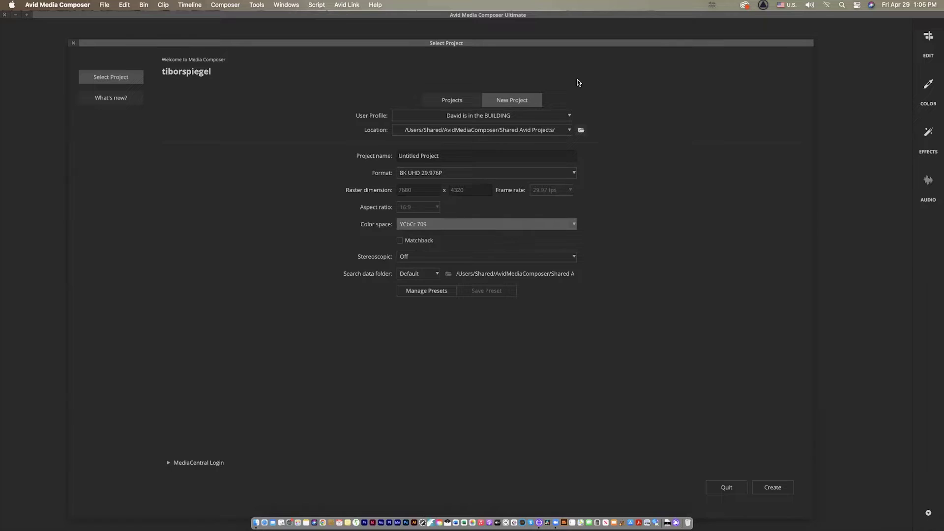
# Set the new project's format to Custom with a raster dimension of 4000 x 1000
pyautogui.click(572, 173)
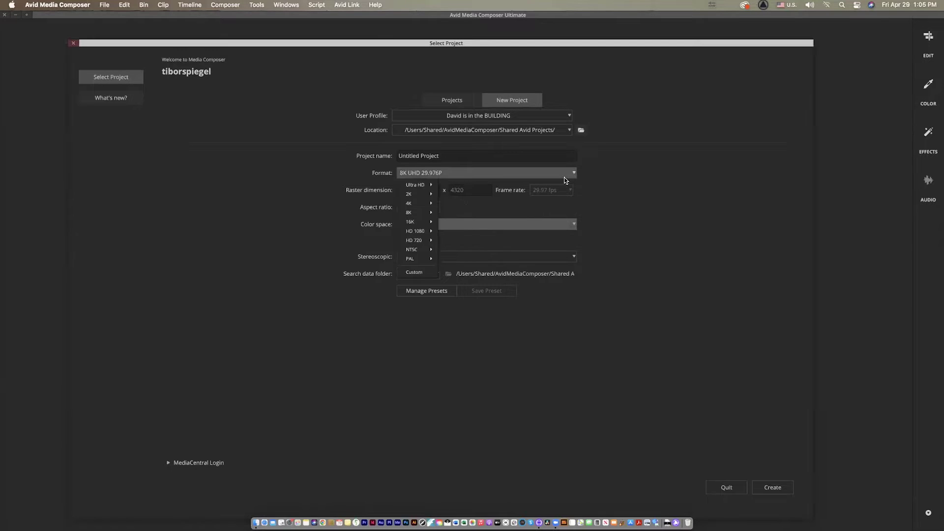
pyautogui.click(417, 272)
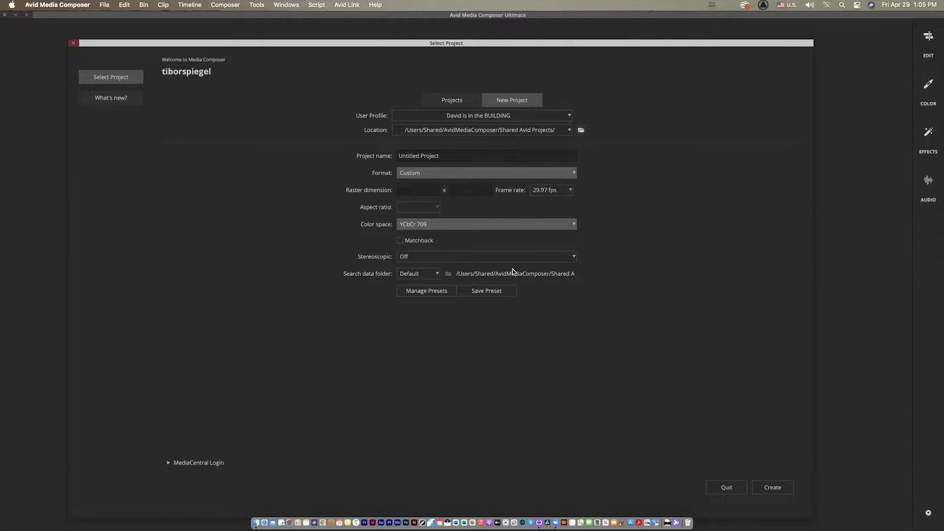
pyautogui.click(417, 190)
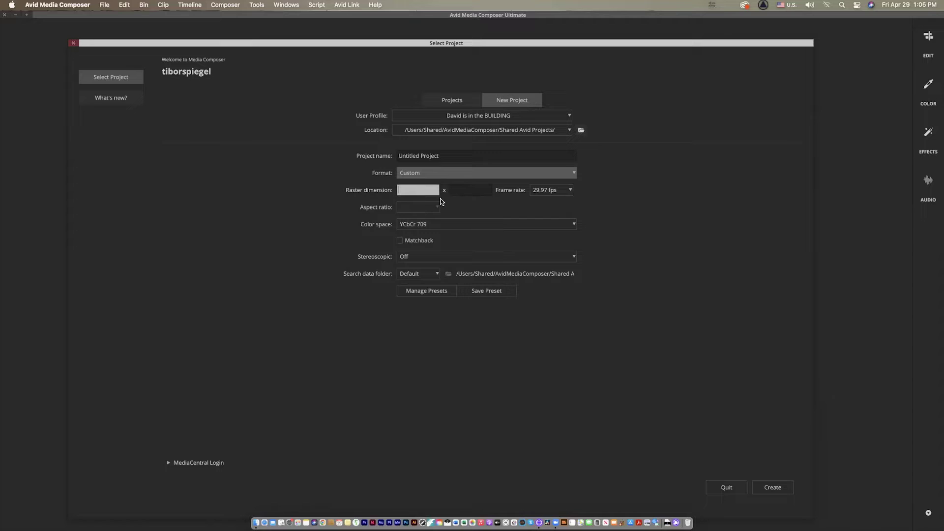
pyautogui.write('4000')
pyautogui.click(473, 191)
pyautogui.write('1')
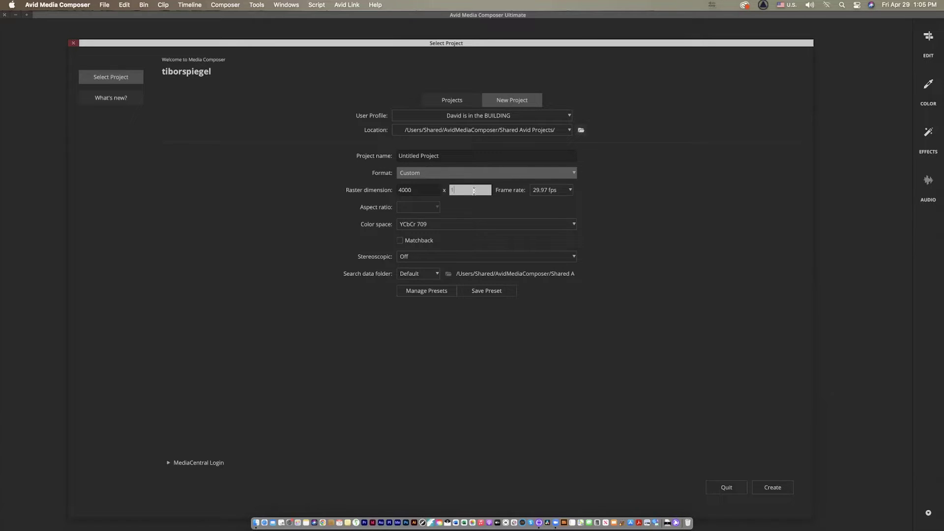
pyautogui.write('000')
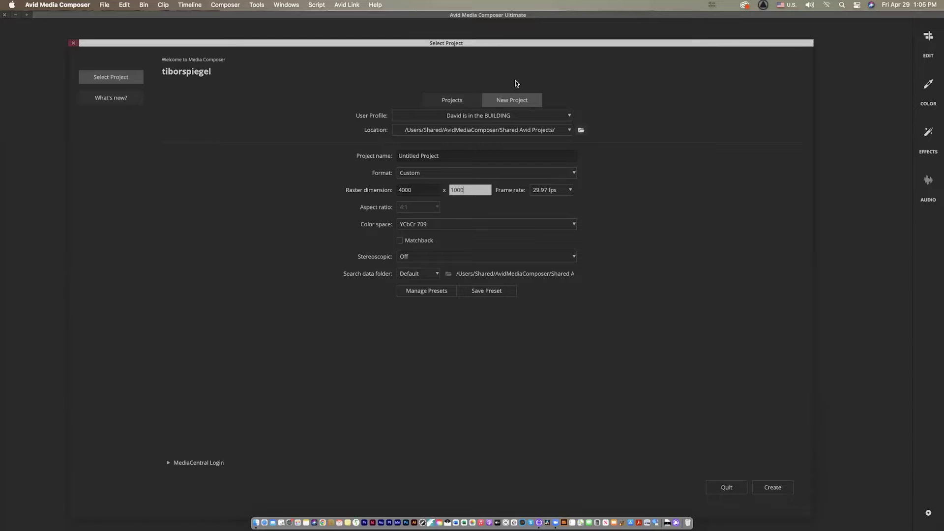
# Return to the list of existing projects and select MC110_TN PARKOUR
pyautogui.click(457, 101)
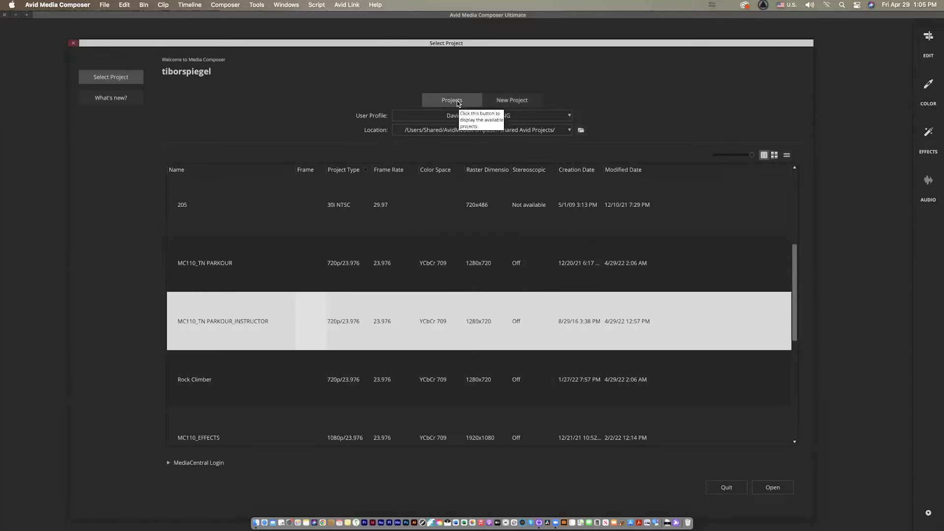
pyautogui.click(513, 101)
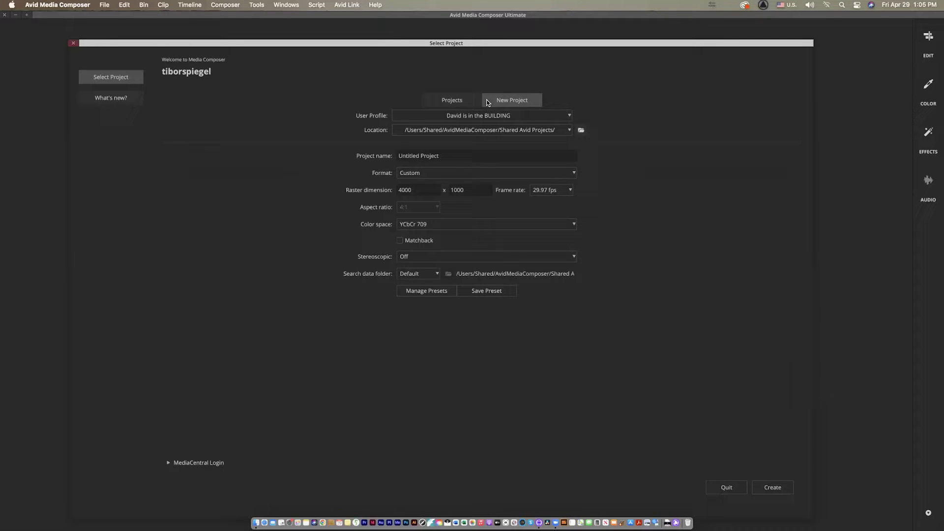
pyautogui.click(460, 102)
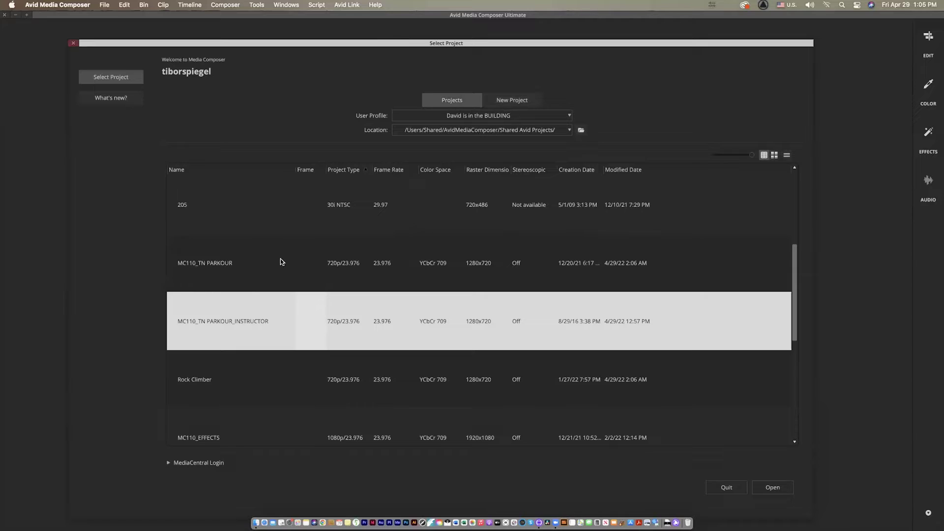
pyautogui.click(224, 265)
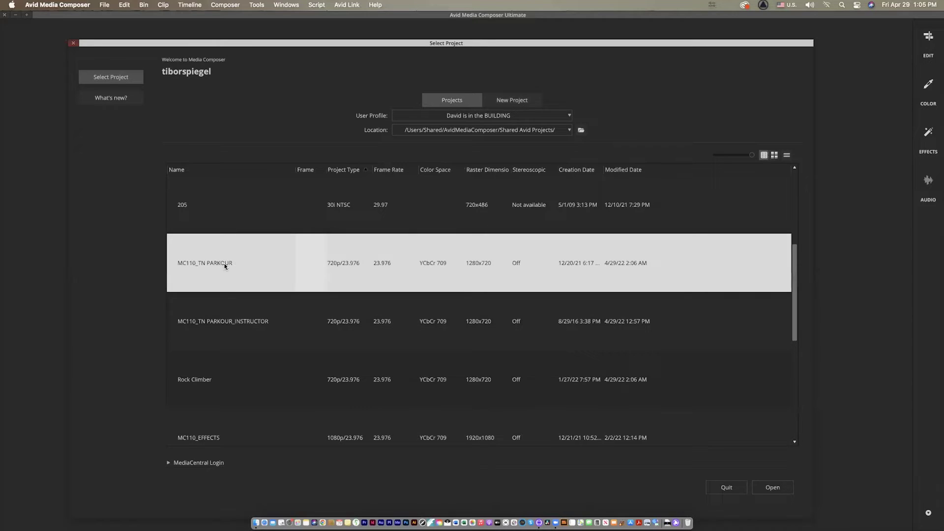
pyautogui.click(238, 211)
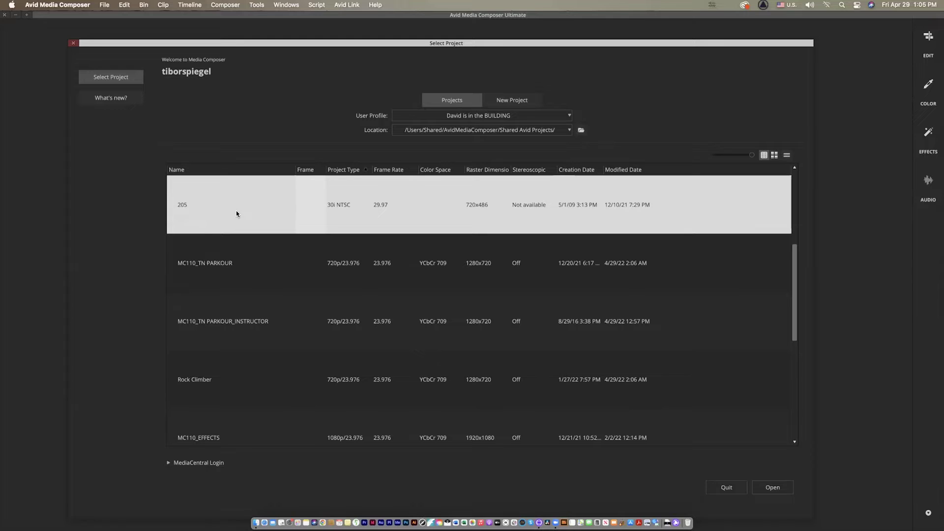
pyautogui.click(241, 274)
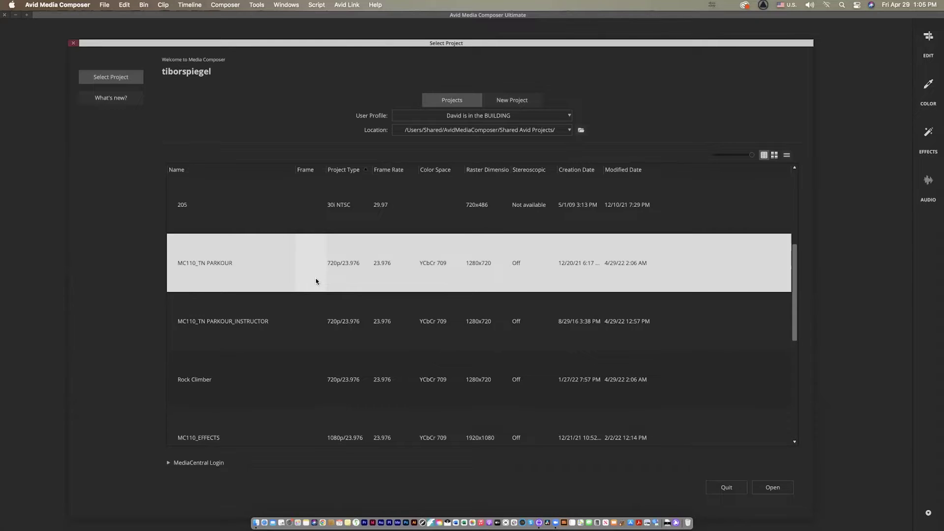
# Compare the available display modes of the project list, ending in the detailed column view
pyautogui.click(775, 156)
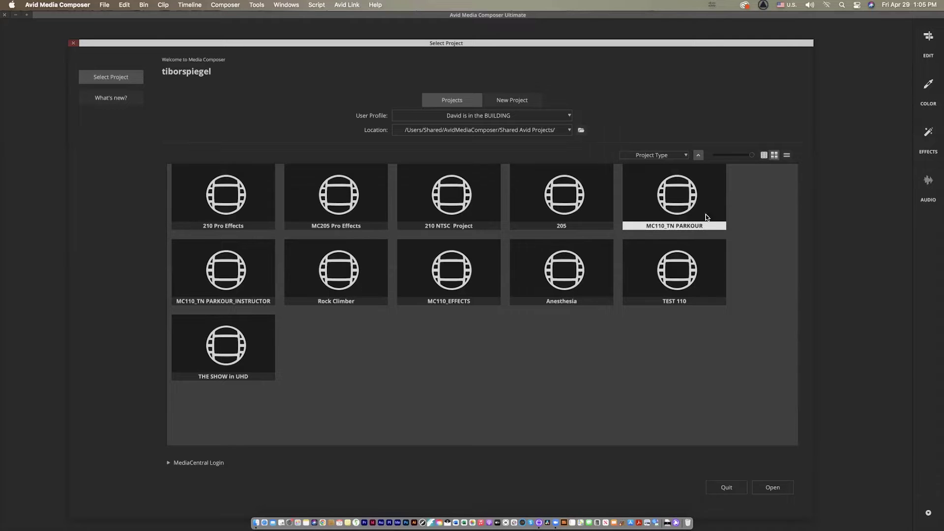
pyautogui.click(787, 155)
pyautogui.click(765, 155)
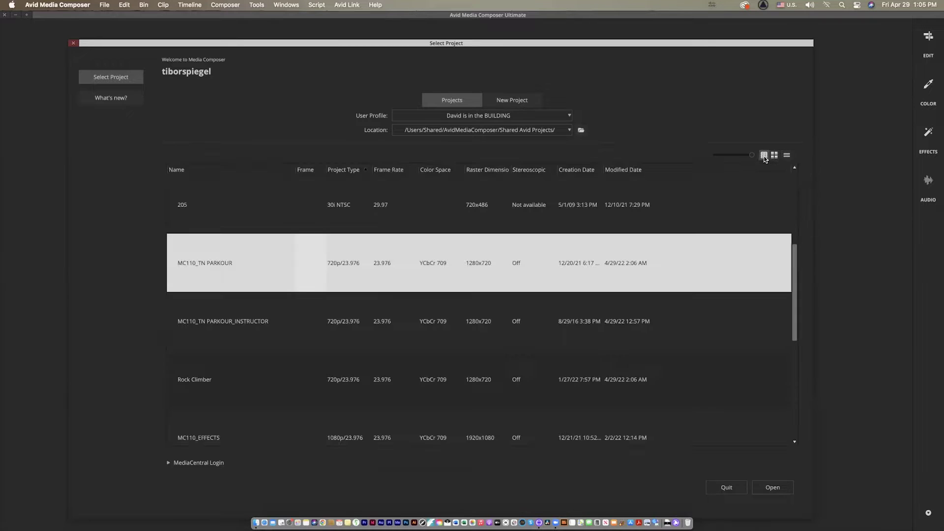
pyautogui.click(774, 155)
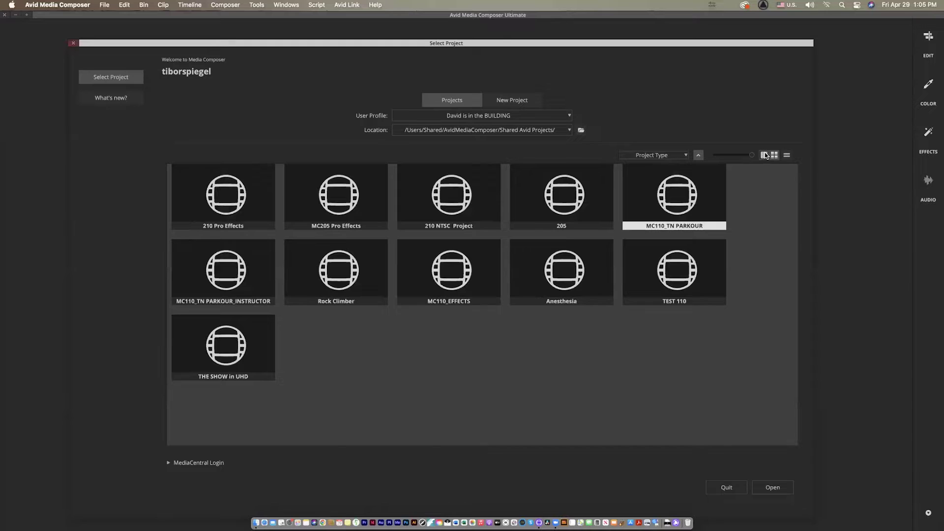
pyautogui.click(765, 155)
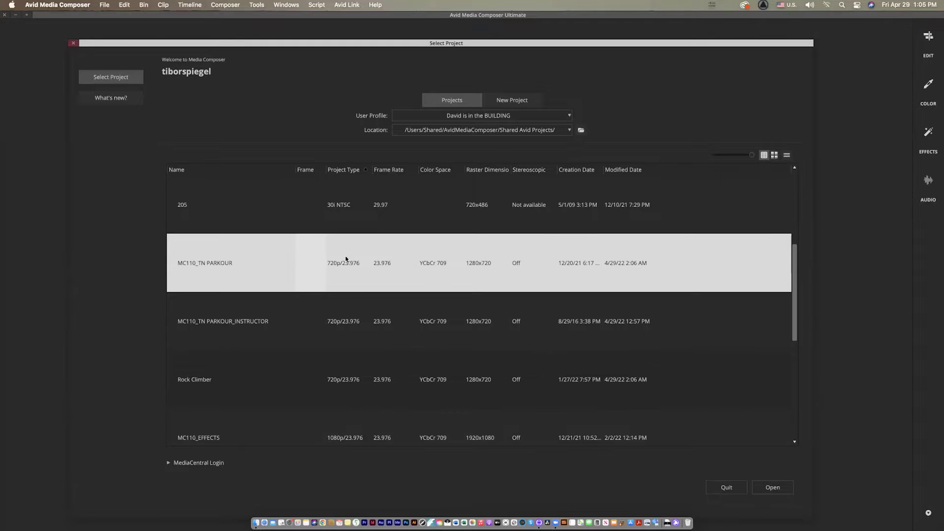
# Open the MC110_TN PARKOUR_INSTRUCTOR project and continue past the missing shared user settings
pyautogui.click(258, 321)
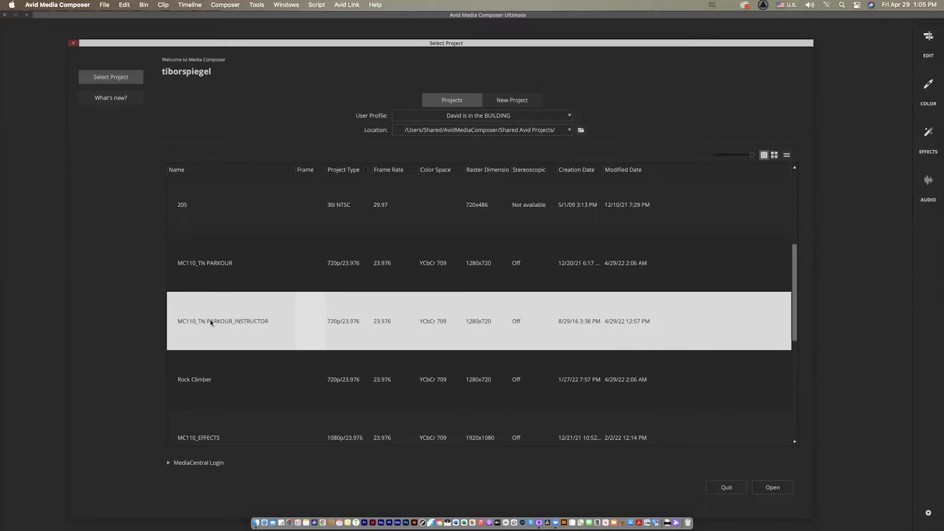
pyautogui.click(774, 488)
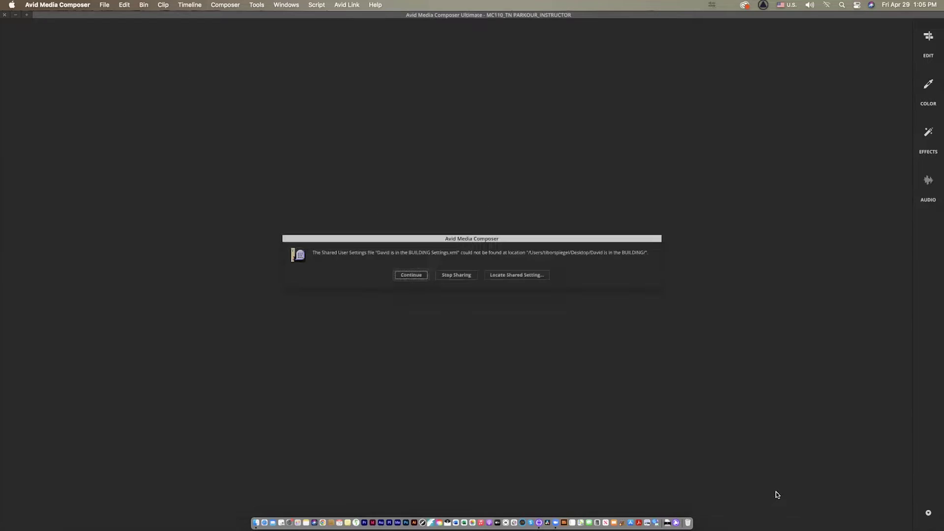
pyautogui.click(419, 277)
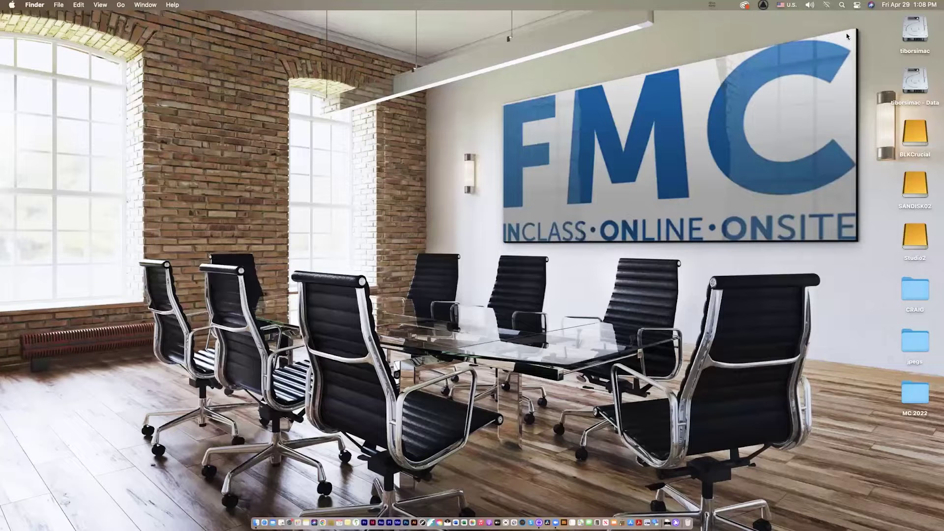
# In Finder, open the Mac's system drive and browse to the Shared folder inside Users
pyautogui.click(920, 32)
pyautogui.doubleClick(920, 33)
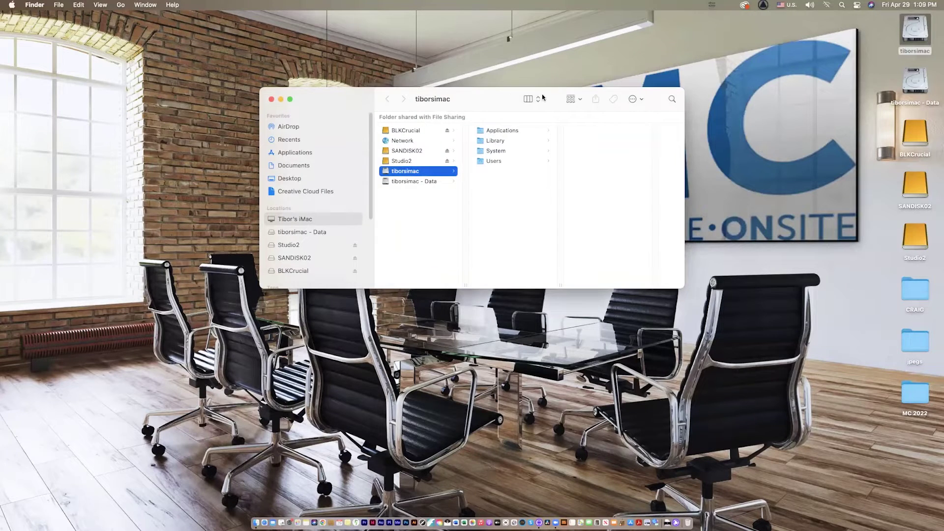
pyautogui.moveTo(509, 97); pyautogui.dragTo(478, 83)
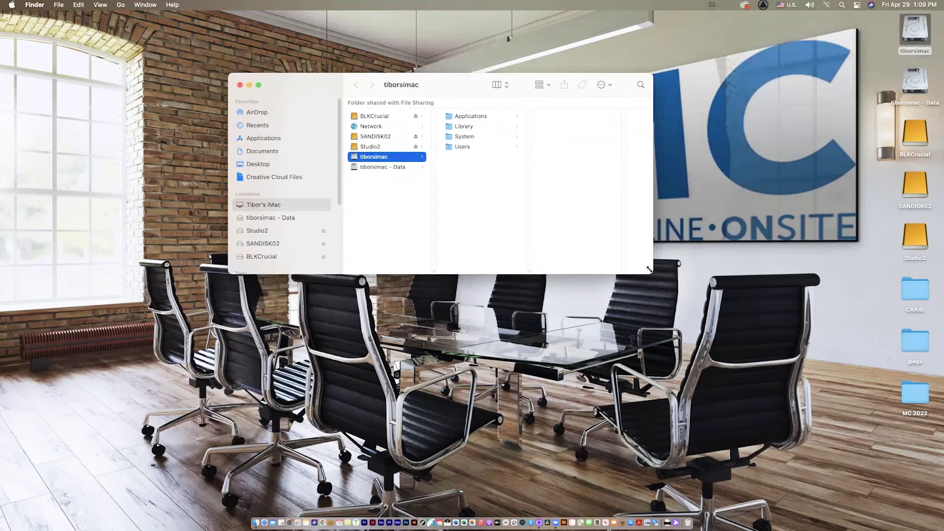
pyautogui.click(475, 147)
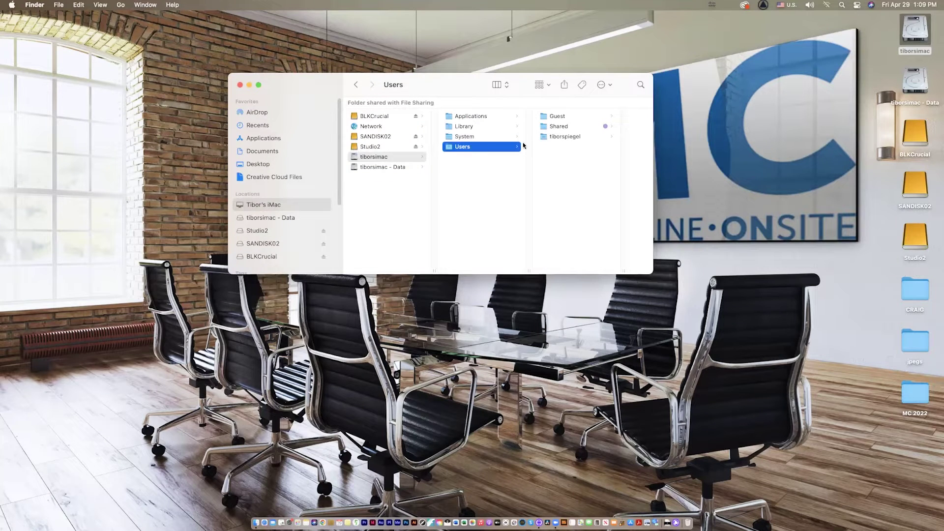
pyautogui.click(546, 129)
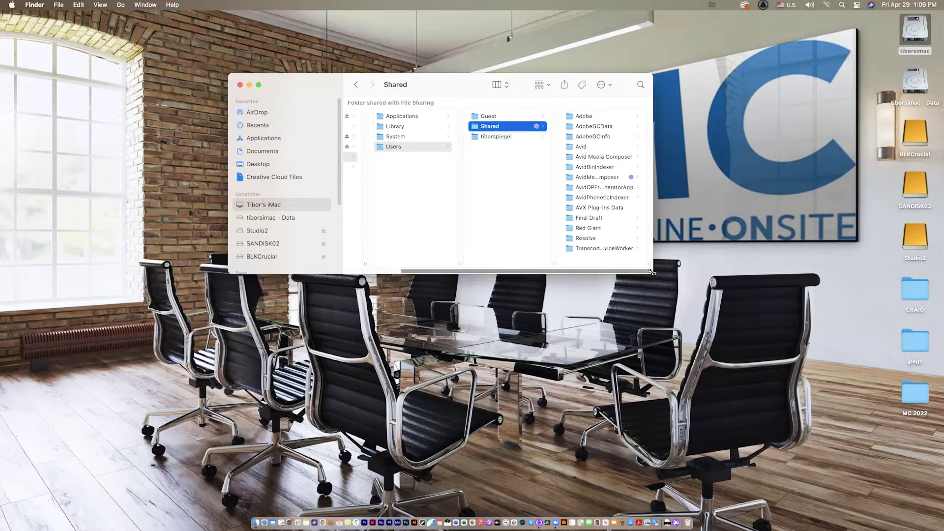
# Enlarge and reposition the Finder window, and browse through the Avid Media Composer shared folder to Shared Avid Projects
pyautogui.moveTo(653, 274); pyautogui.dragTo(799, 349)
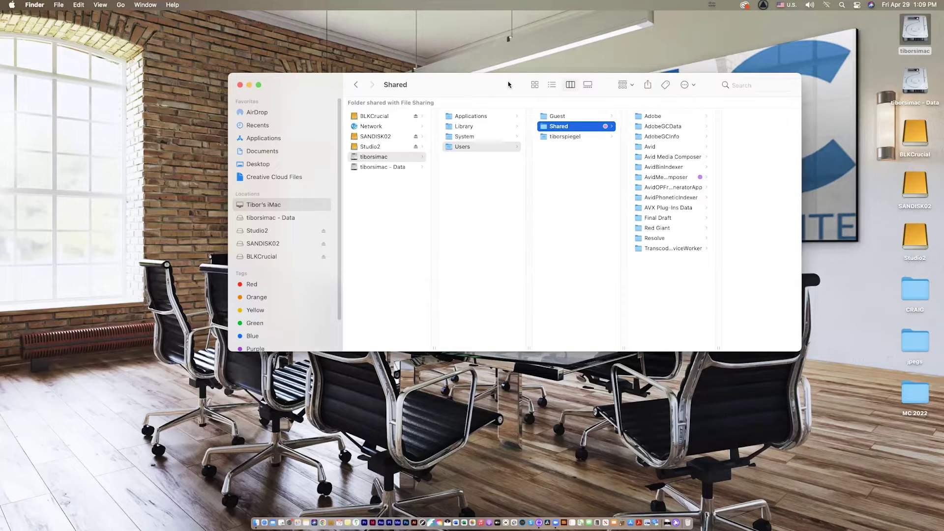
pyautogui.moveTo(504, 85); pyautogui.dragTo(355, 86)
pyautogui.click(522, 179)
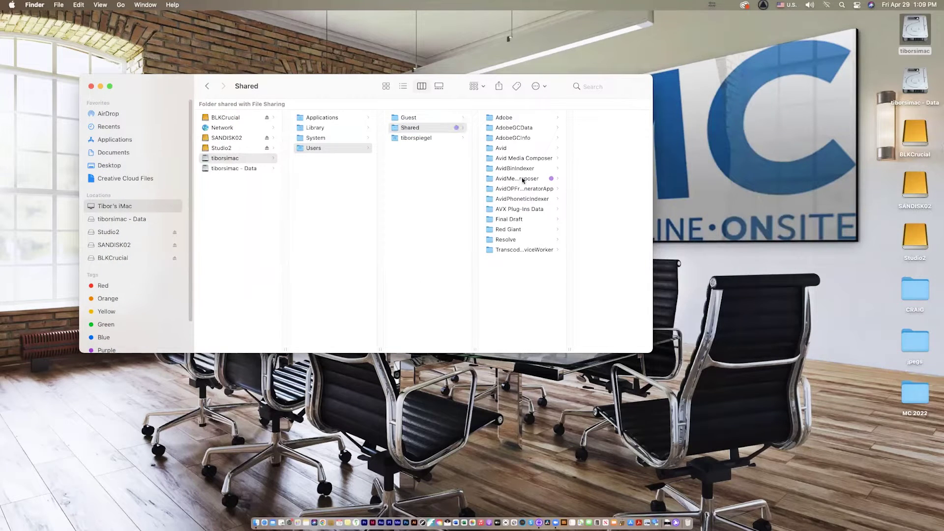
pyautogui.click(618, 230)
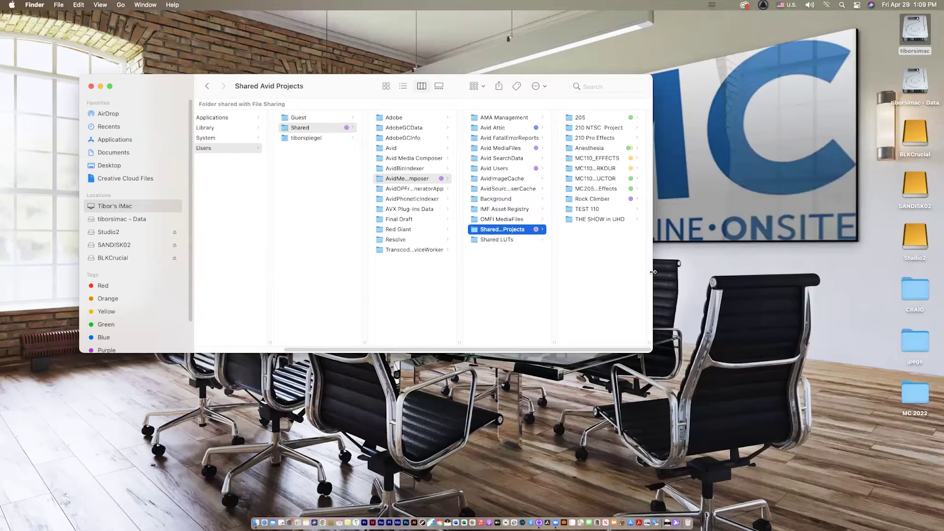
# Widen the columns to examine the shared project folders and the files inside MC110_TN PARKOUR_INSTRUCTOR, and close the Finder window
pyautogui.moveTo(613, 244); pyautogui.dragTo(607, 109)
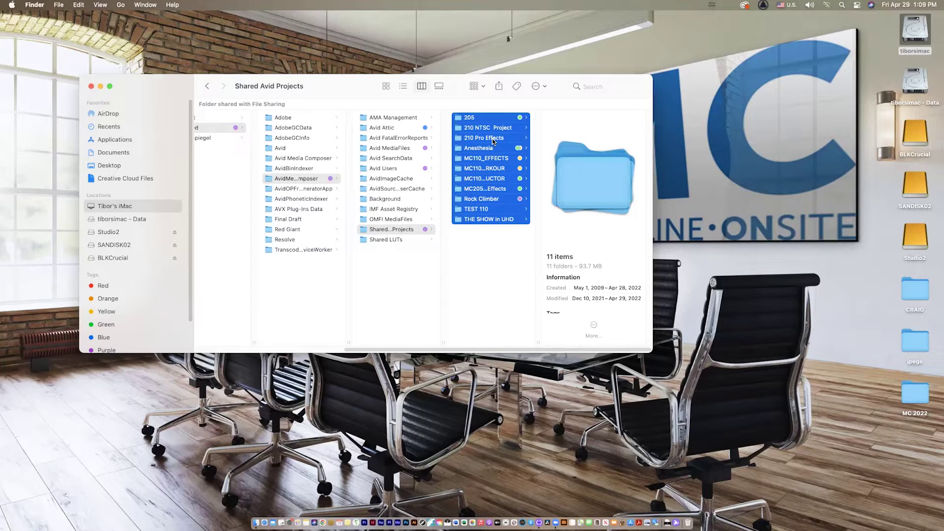
pyautogui.click(365, 232)
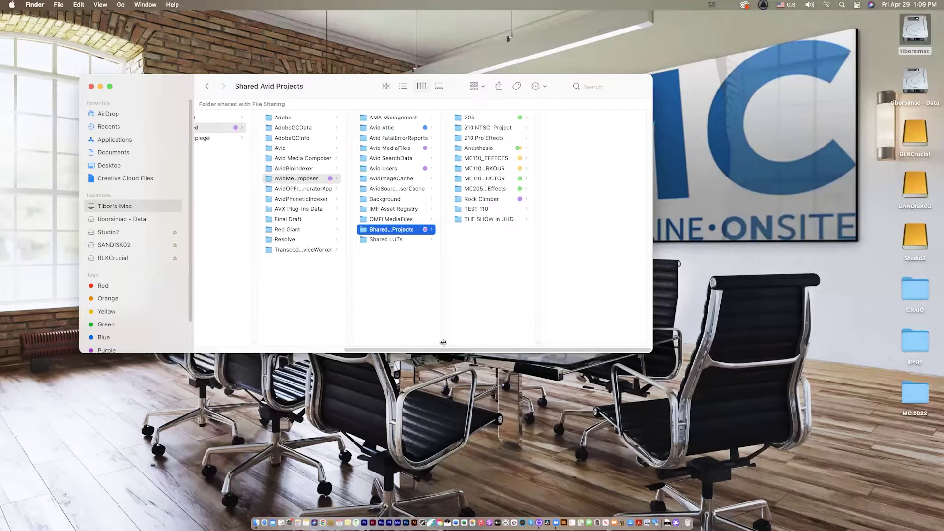
pyautogui.moveTo(470, 347); pyautogui.dragTo(470, 347)
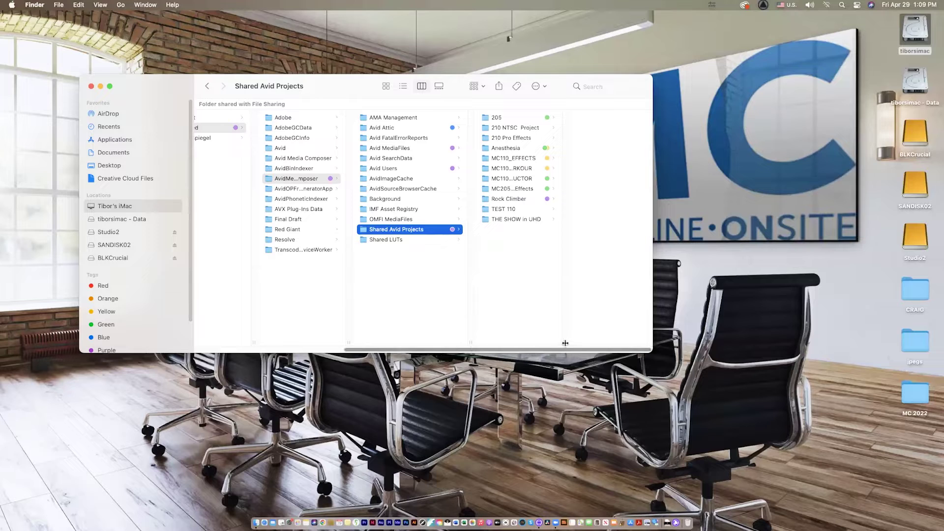
pyautogui.moveTo(653, 339); pyautogui.dragTo(655, 341)
pyautogui.click(539, 179)
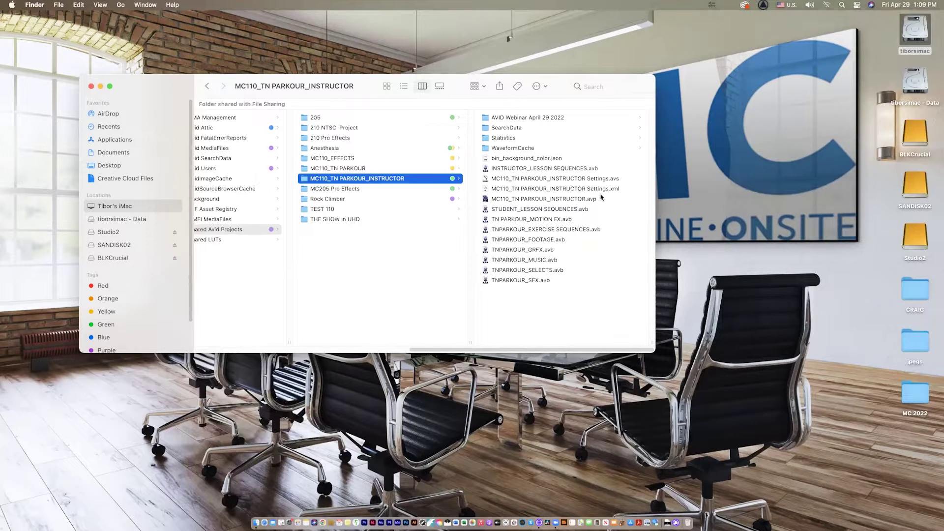
pyautogui.click(91, 86)
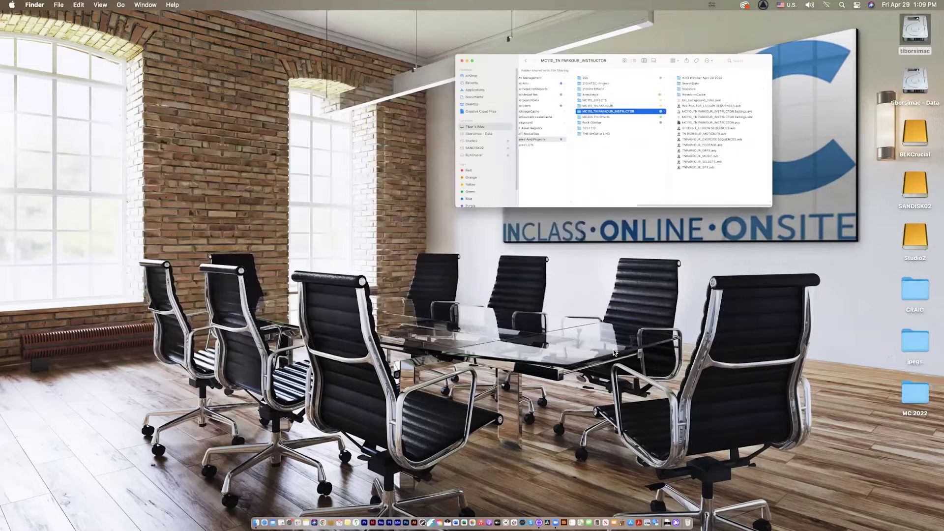
# Switch to Media Composer and move its whole window down the desktop and back up under the menu bar
pyautogui.click(539, 522)
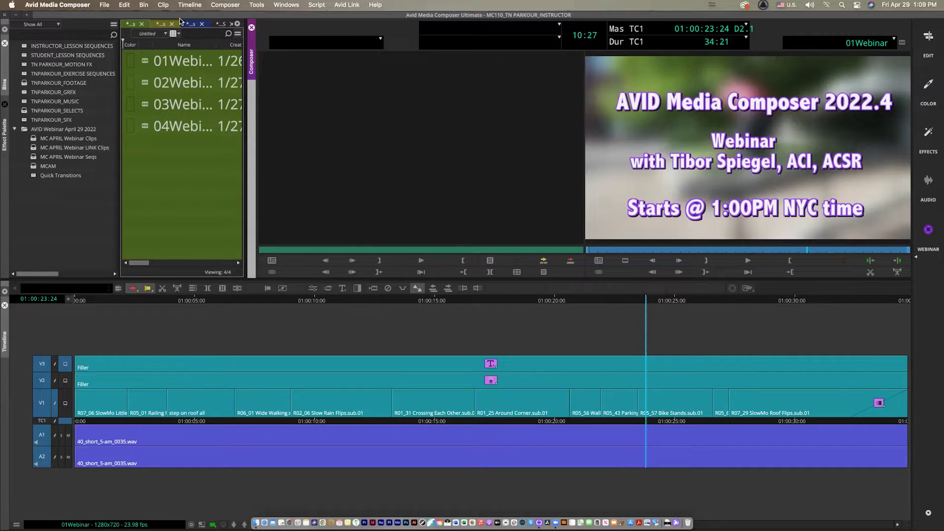
pyautogui.moveTo(367, 15); pyautogui.dragTo(373, 180)
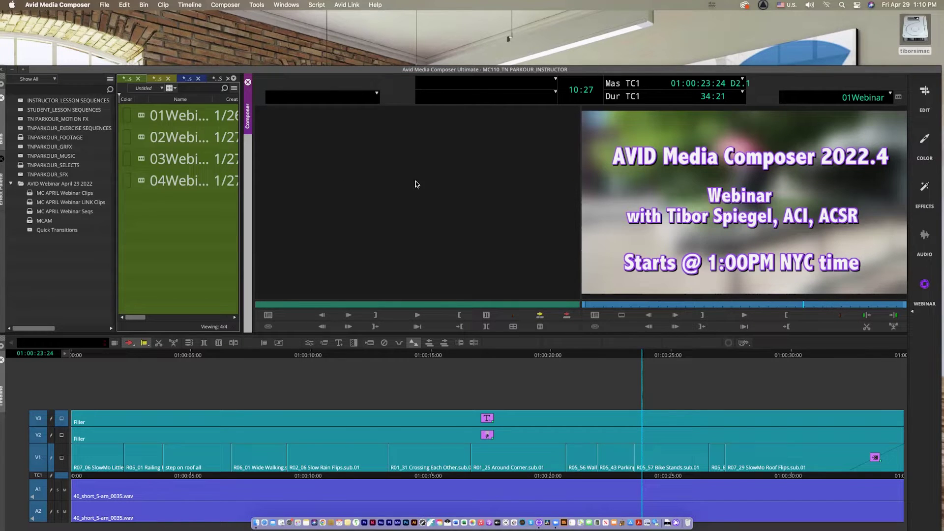
pyautogui.moveTo(180, 69); pyautogui.dragTo(175, 15)
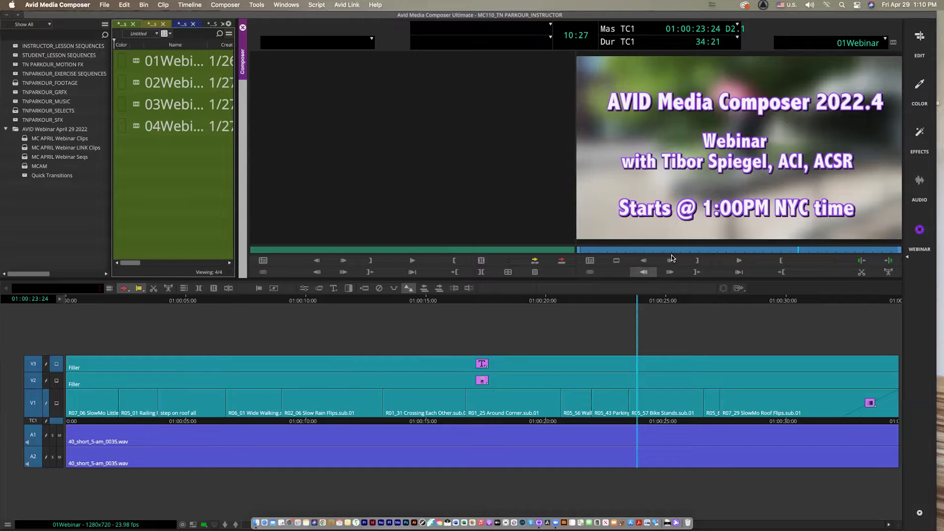
# Scrub through the 01Webinar sequence in the record monitor and timeline, and realign the application window with the screen
pyautogui.moveTo(711, 250)
pyautogui.mouseDown()
pyautogui.moveTo(681, 250)
pyautogui.moveTo(754, 248)
pyautogui.moveTo(718, 251)
pyautogui.mouseUp()
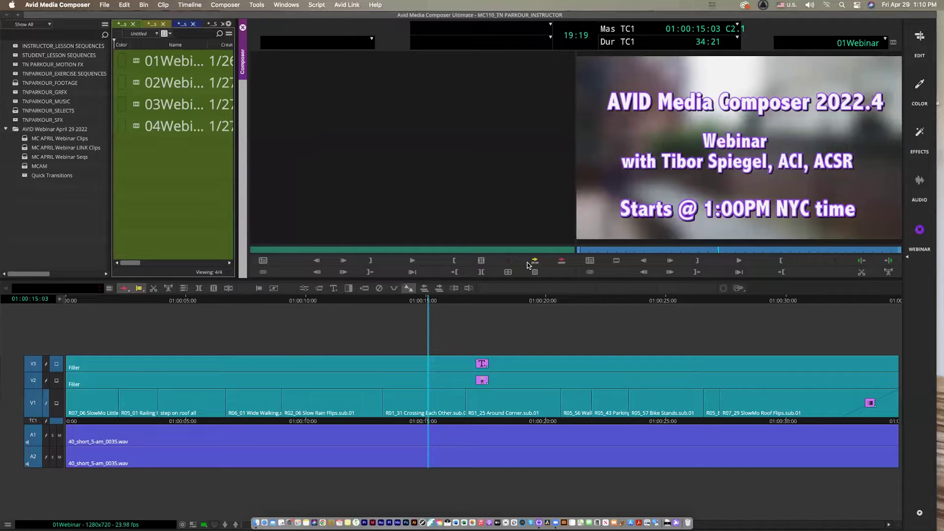
pyautogui.moveTo(426, 300); pyautogui.dragTo(576, 329)
pyautogui.moveTo(458, 327); pyautogui.dragTo(430, 310)
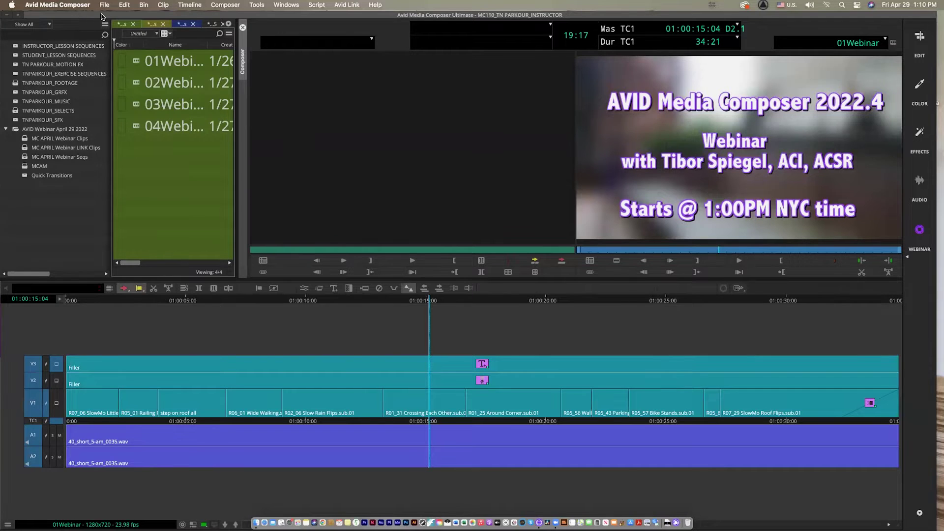
pyautogui.moveTo(82, 16); pyautogui.dragTo(92, 16)
pyautogui.click(5, 83)
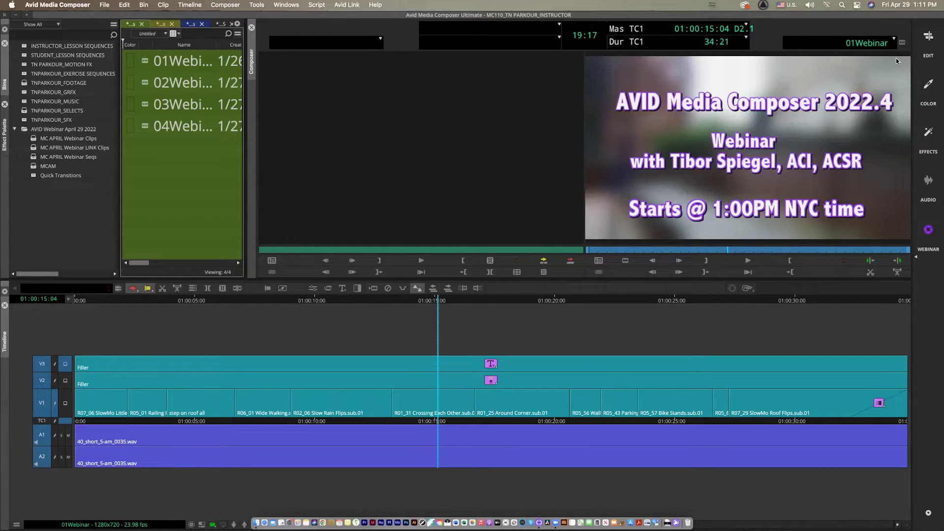
# Clear 01Webinar from the record monitor, and load 03Webinar Segment FX and Untitled Sequence.01 from its recent sequences
pyautogui.click(894, 41)
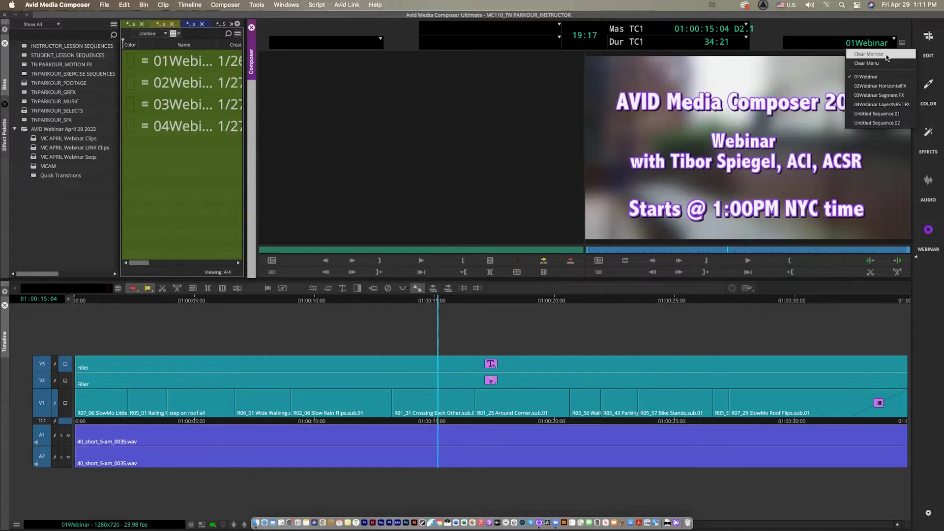
pyautogui.click(887, 56)
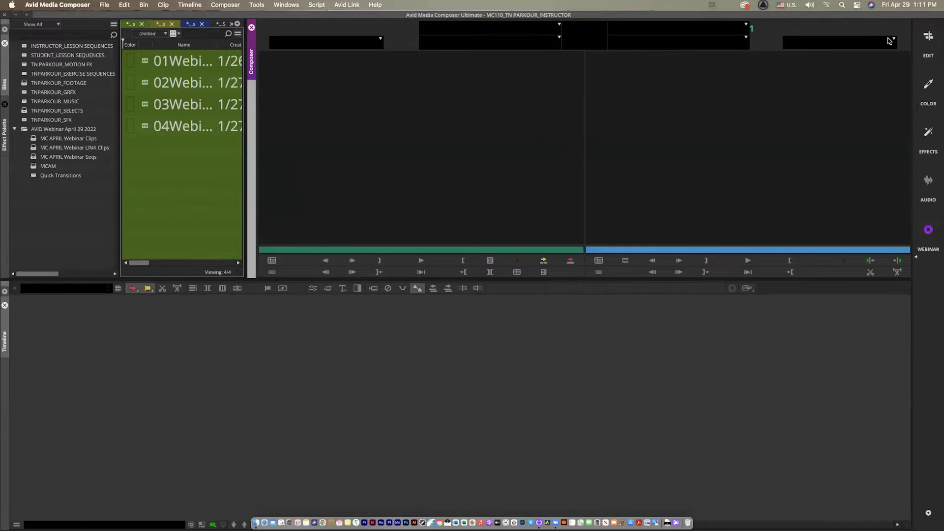
pyautogui.click(893, 40)
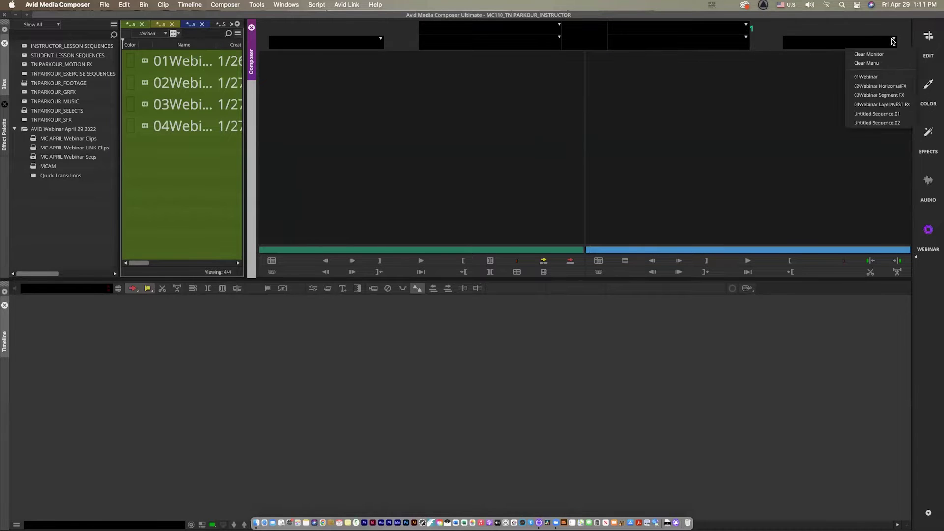
pyautogui.click(875, 95)
pyautogui.click(893, 40)
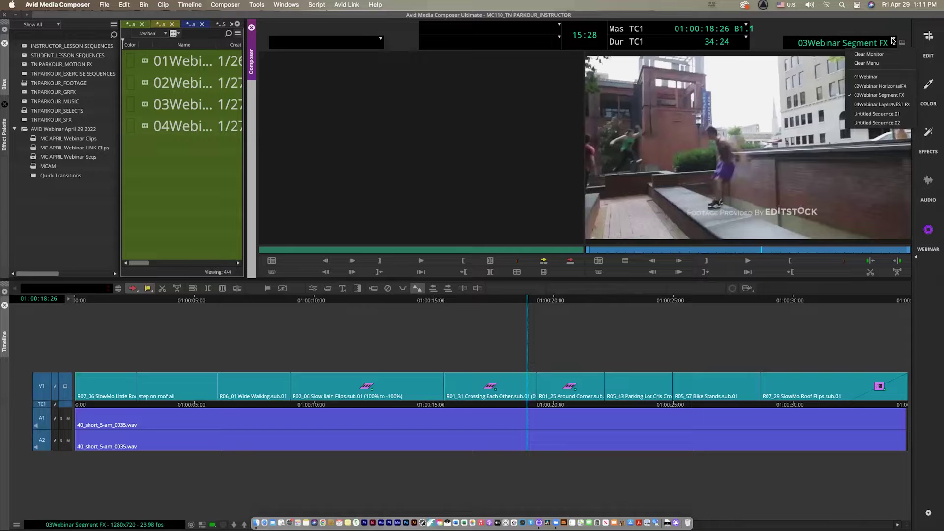
pyautogui.click(866, 102)
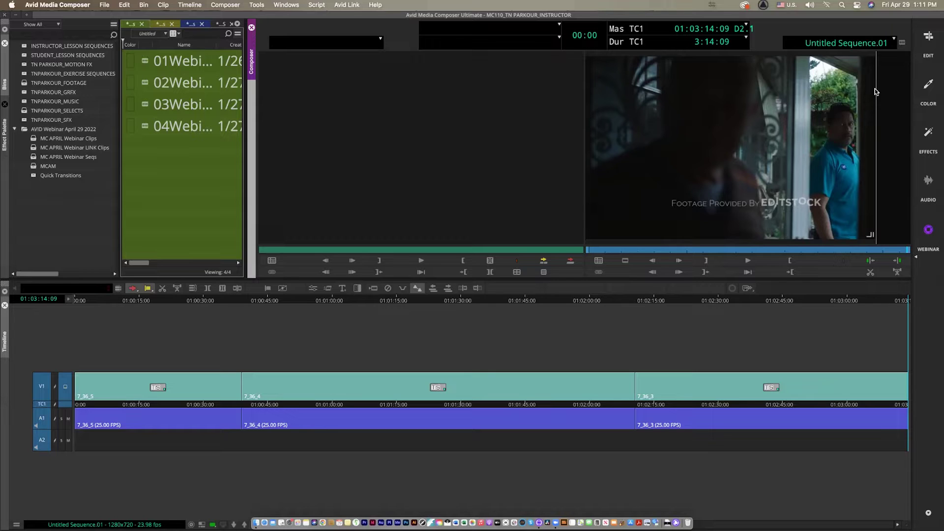
# Clear the record monitor and empty its list of recently loaded sequences
pyautogui.click(894, 40)
pyautogui.click(892, 53)
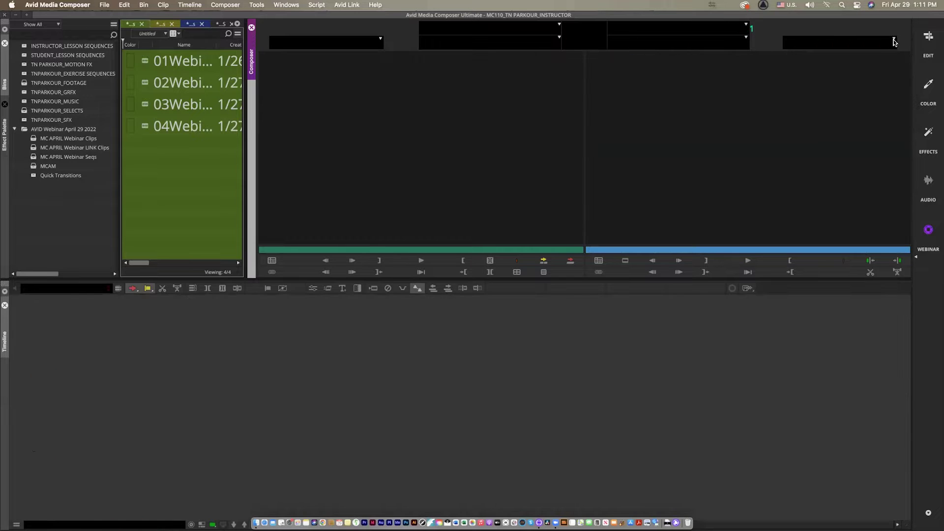
pyautogui.click(894, 40)
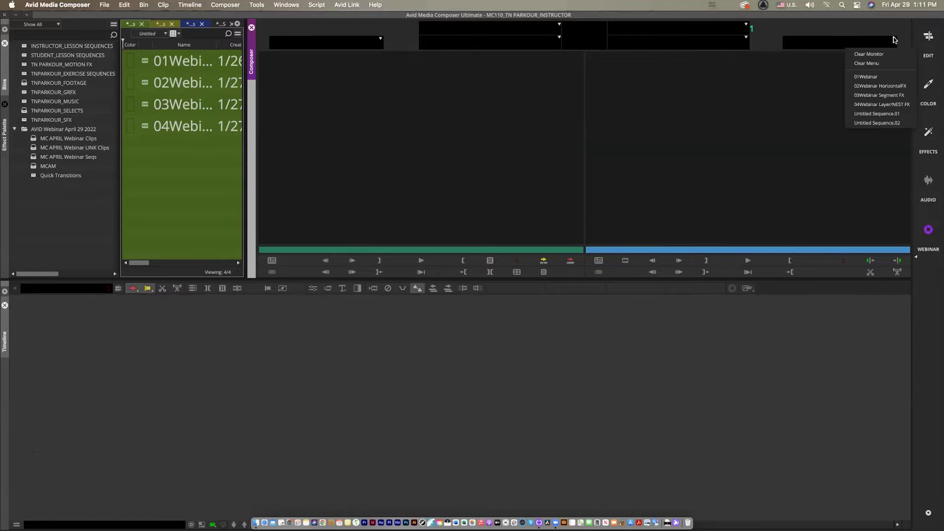
pyautogui.click(881, 63)
pyautogui.click(894, 40)
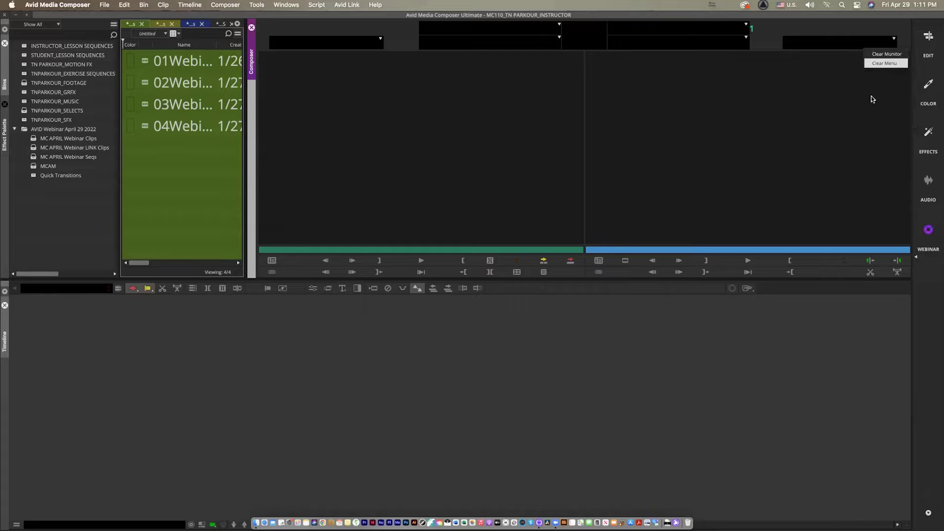
pyautogui.click(429, 168)
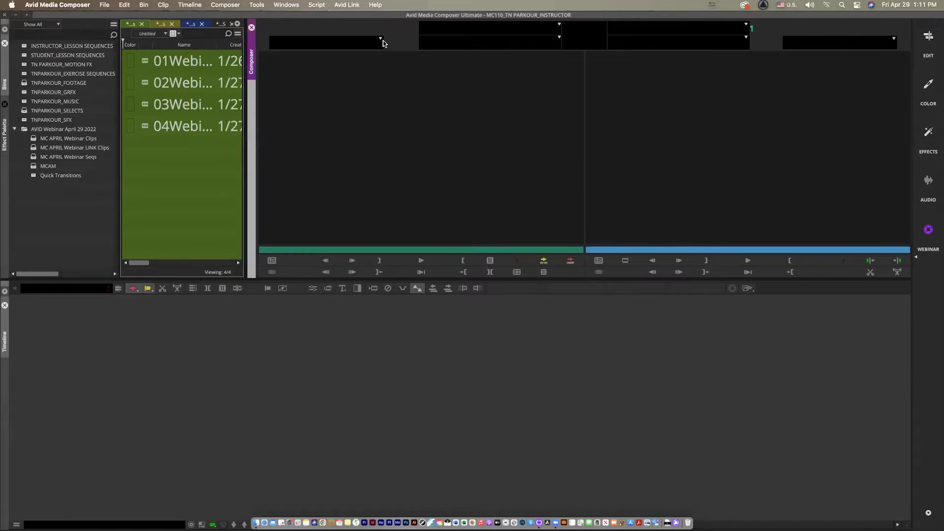
# Load the 04 Drummer and 03 Guitarist clips into the source monitor from its recent clips and scrub through each
pyautogui.click(381, 39)
pyautogui.click(314, 54)
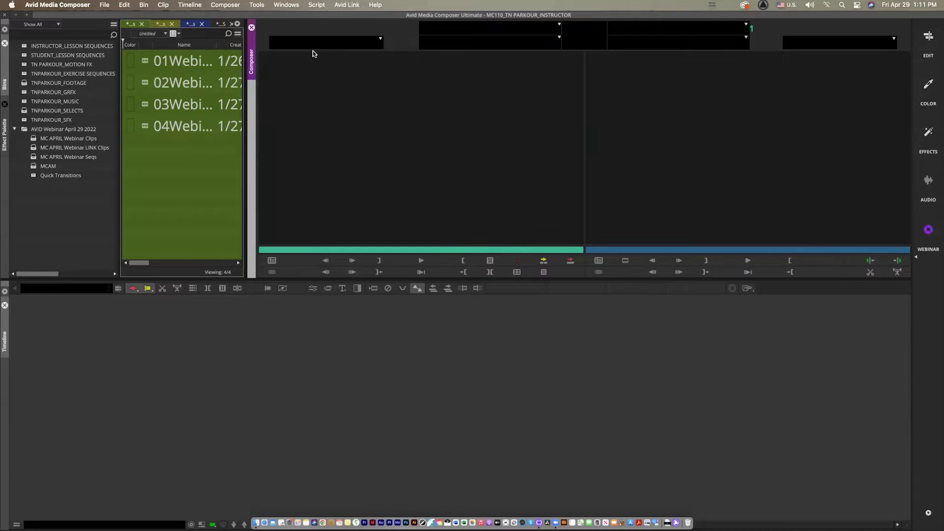
pyautogui.click(380, 39)
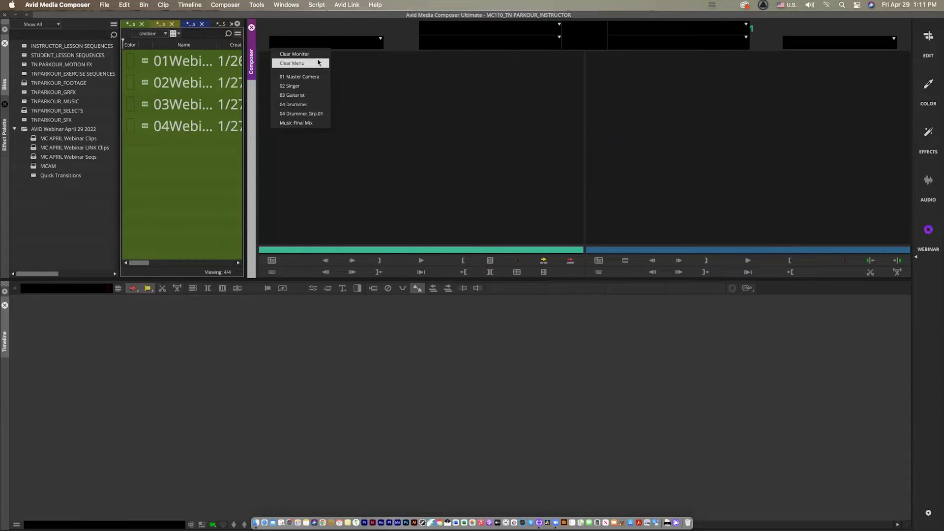
pyautogui.click(307, 105)
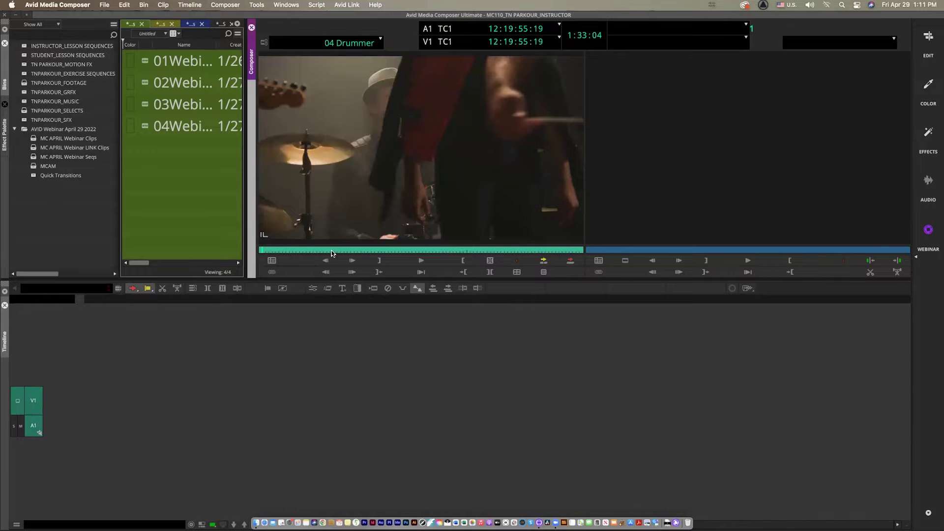
pyautogui.click(378, 250)
pyautogui.click(380, 44)
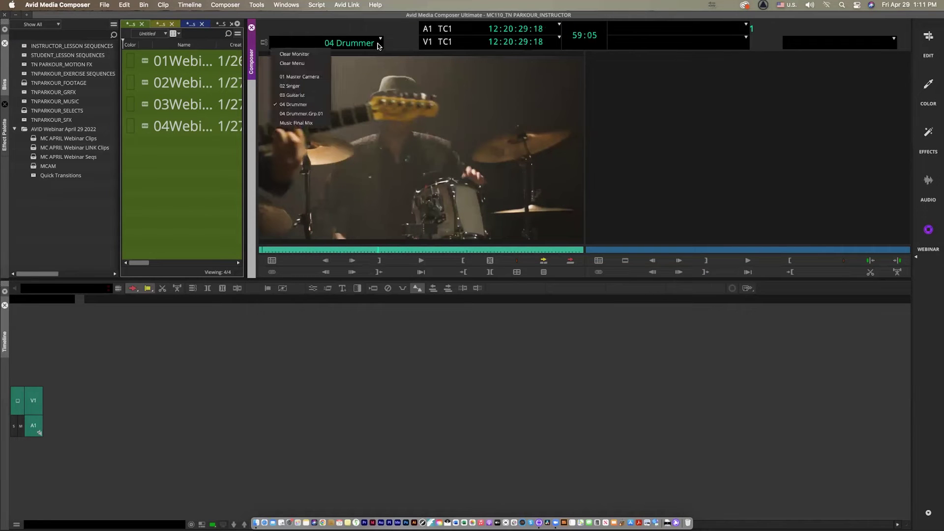
pyautogui.click(301, 95)
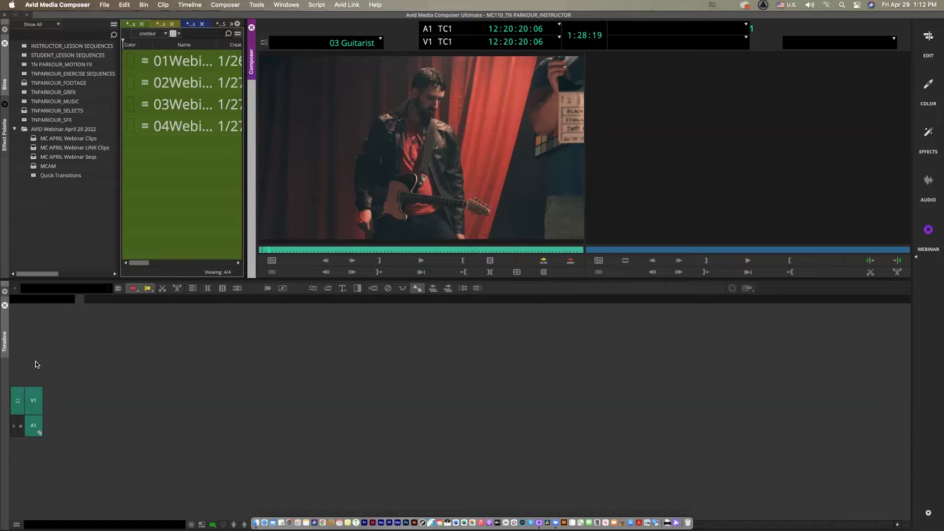
pyautogui.moveTo(367, 250); pyautogui.dragTo(372, 249)
# Clear the source monitor and empty its list of recently loaded clips
pyautogui.click(381, 41)
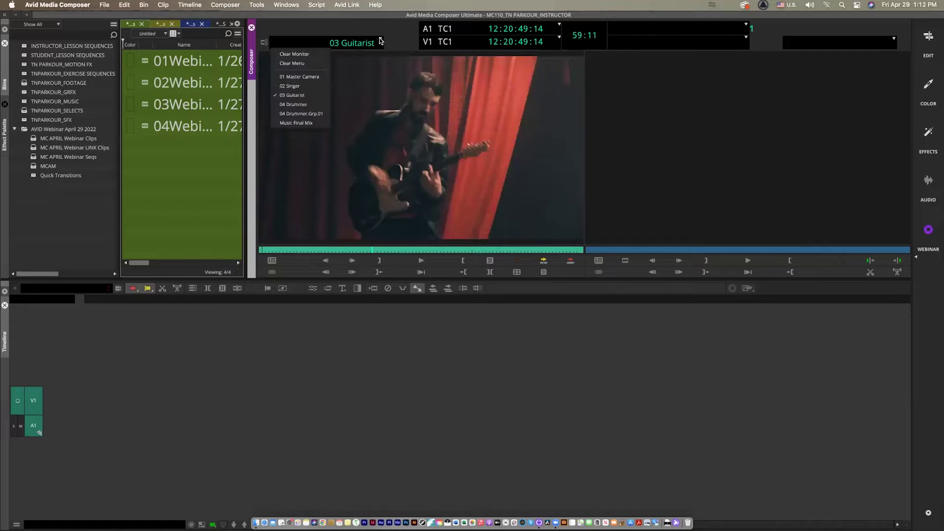
pyautogui.click(320, 55)
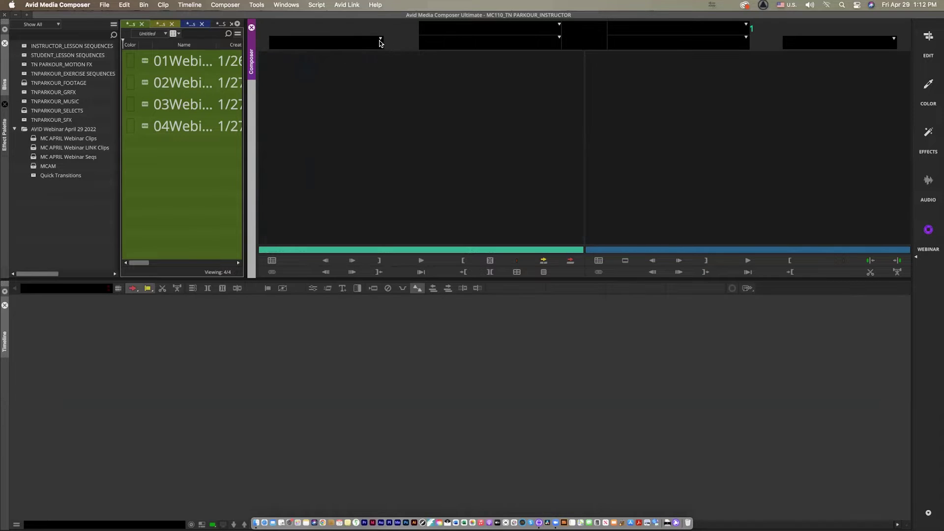
pyautogui.click(382, 40)
pyautogui.click(303, 64)
# Widen the bin container and close all its open bins, including MC APRIL Webinar Seqs, TNPARKOUR_FOOTAGE and MCAM
pyautogui.moveTo(242, 131); pyautogui.dragTo(262, 140)
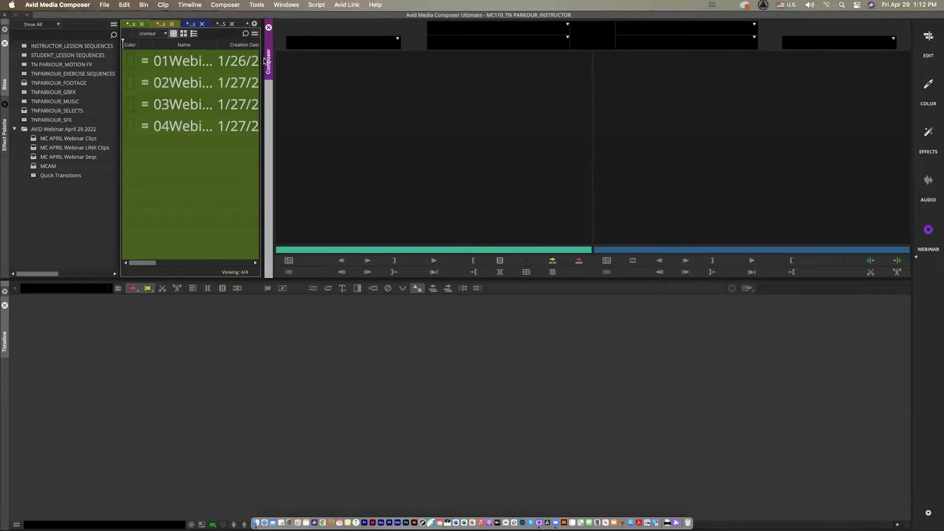
pyautogui.click(171, 24)
pyautogui.click(172, 24)
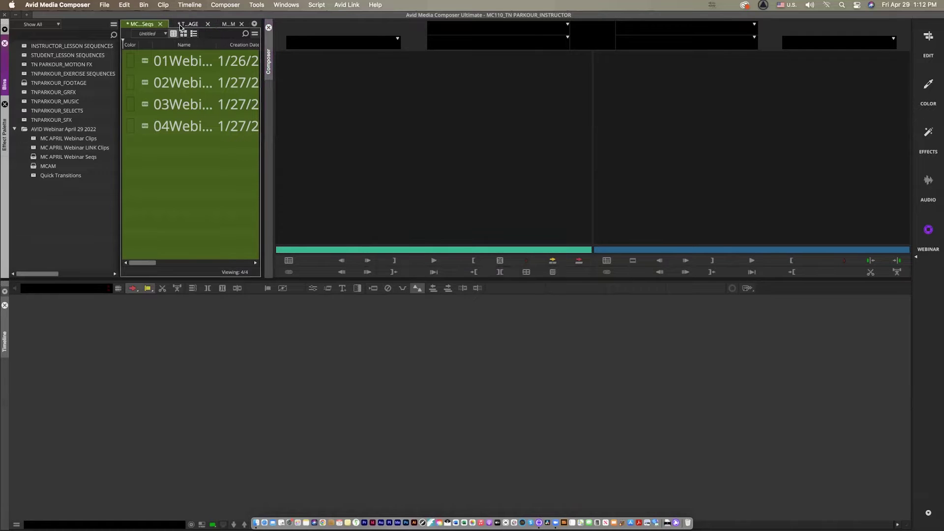
pyautogui.click(162, 27)
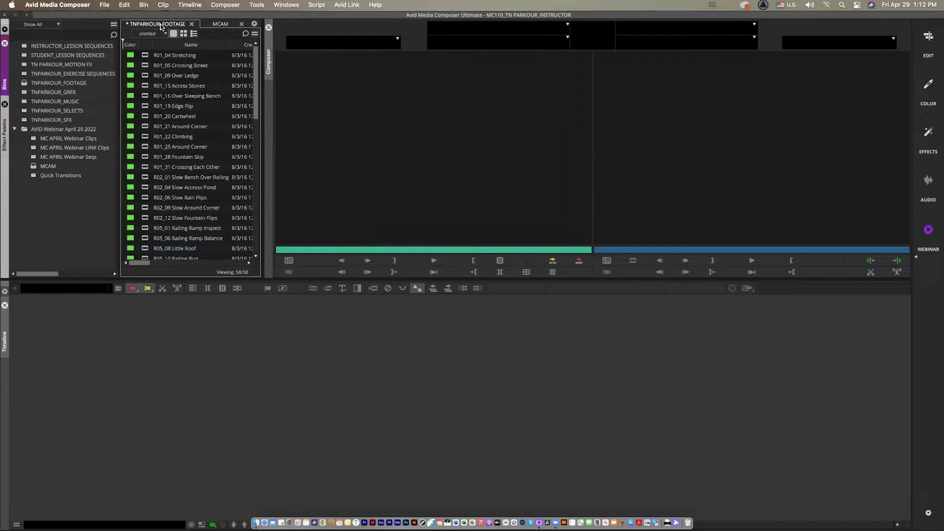
pyautogui.click(194, 24)
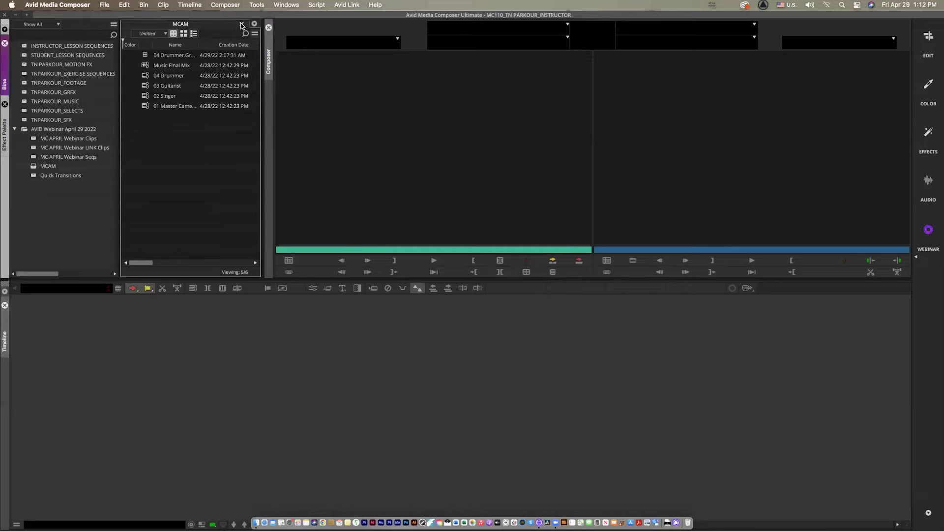
pyautogui.click(241, 24)
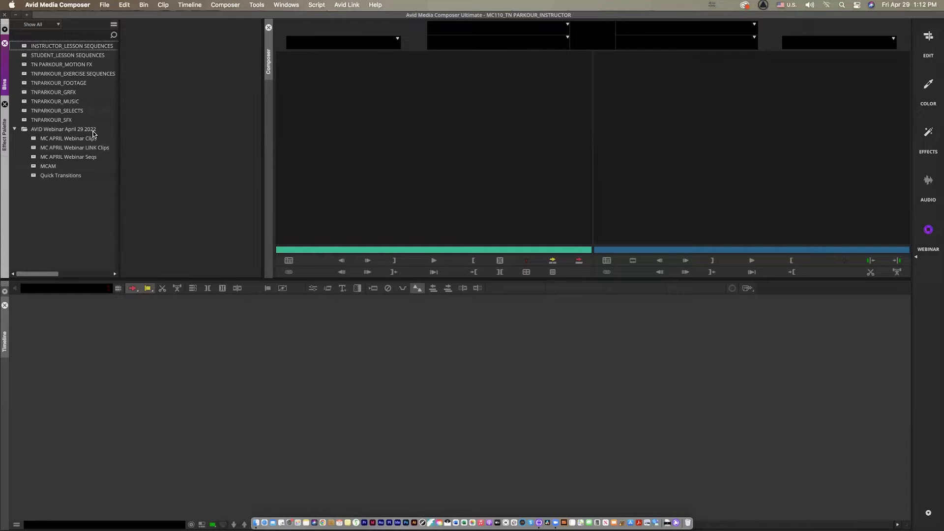
# Open the Clips, LINK Clips, Seqs, MCAM and Quick Transitions bins from the AVID Webinar April 29 2022 folder and bring MC APRIL Webinar Clips forward
pyautogui.click(14, 130)
pyautogui.click(14, 129)
pyautogui.doubleClick(34, 140)
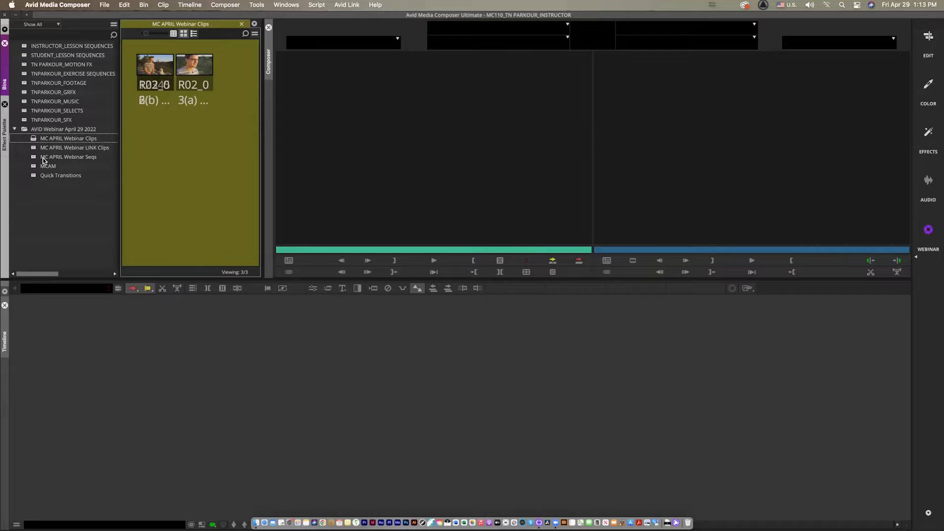
pyautogui.click(15, 130)
pyautogui.click(15, 130)
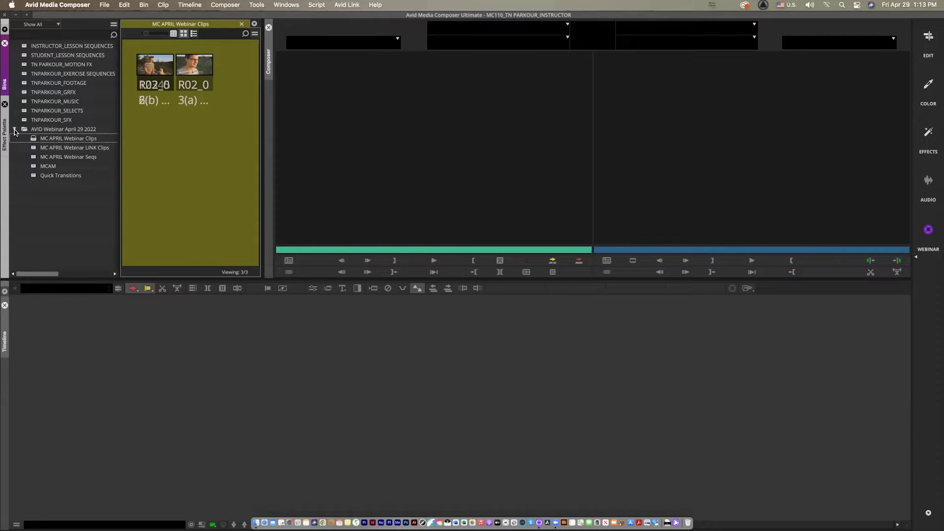
pyautogui.doubleClick(34, 146)
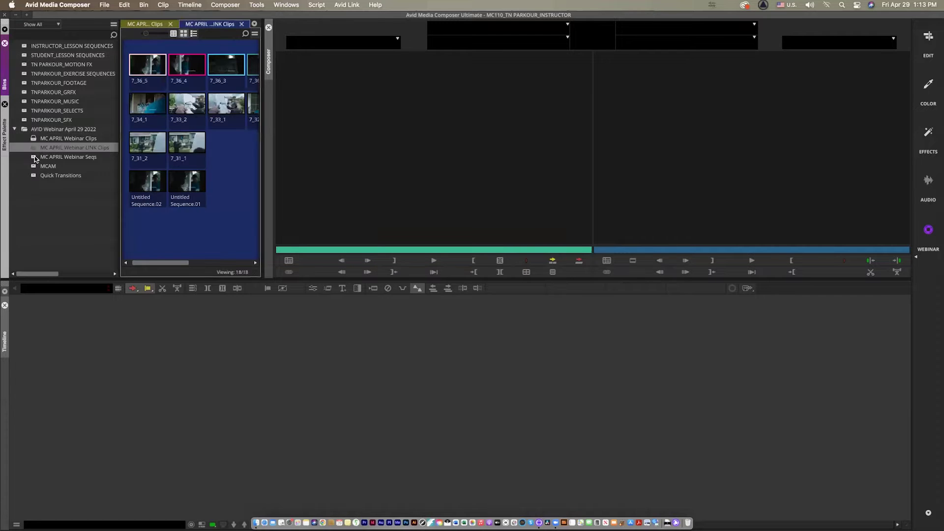
pyautogui.doubleClick(35, 156)
pyautogui.doubleClick(34, 164)
pyautogui.doubleClick(35, 173)
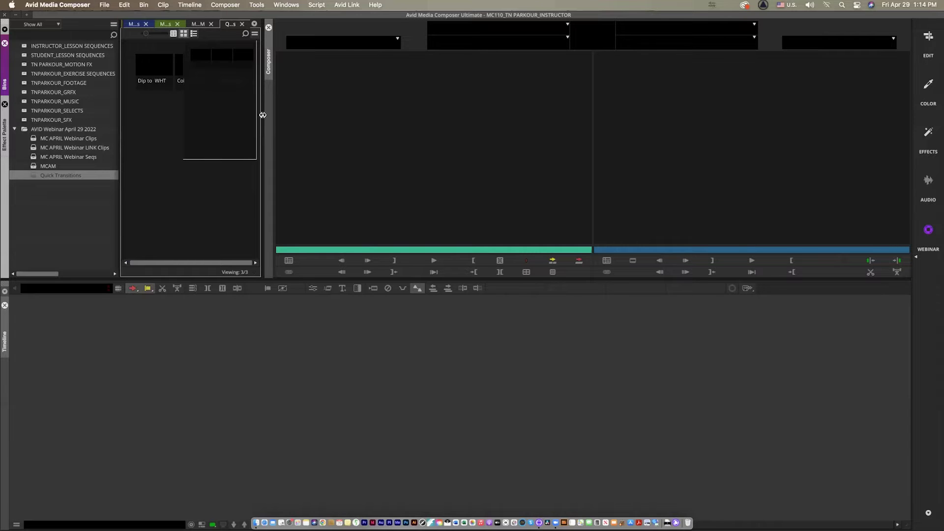
pyautogui.doubleClick(35, 139)
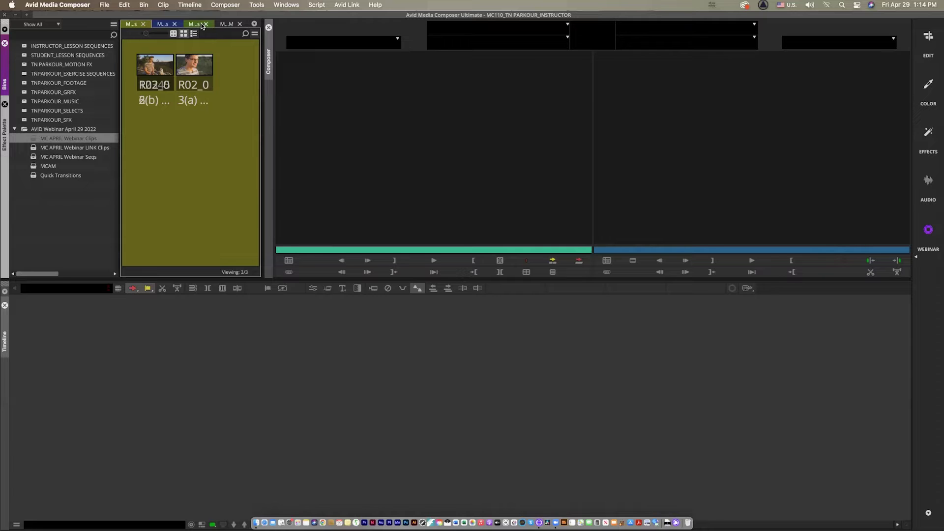
# Undock the MC APRIL Webinar LINK Clips, Seqs and Clips bins from the bin container as separate floating windows
pyautogui.moveTo(201, 25); pyautogui.dragTo(547, 117)
pyautogui.click(168, 25)
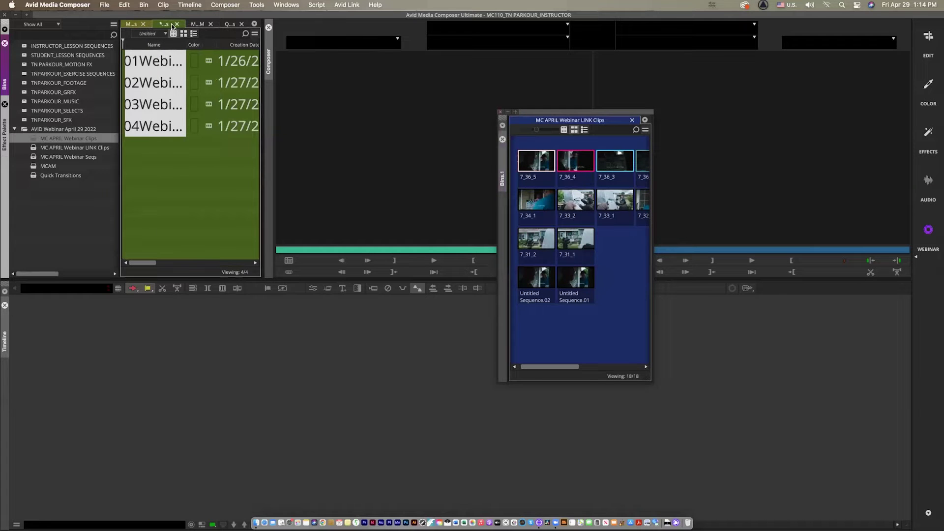
pyautogui.moveTo(172, 26); pyautogui.dragTo(84, 191)
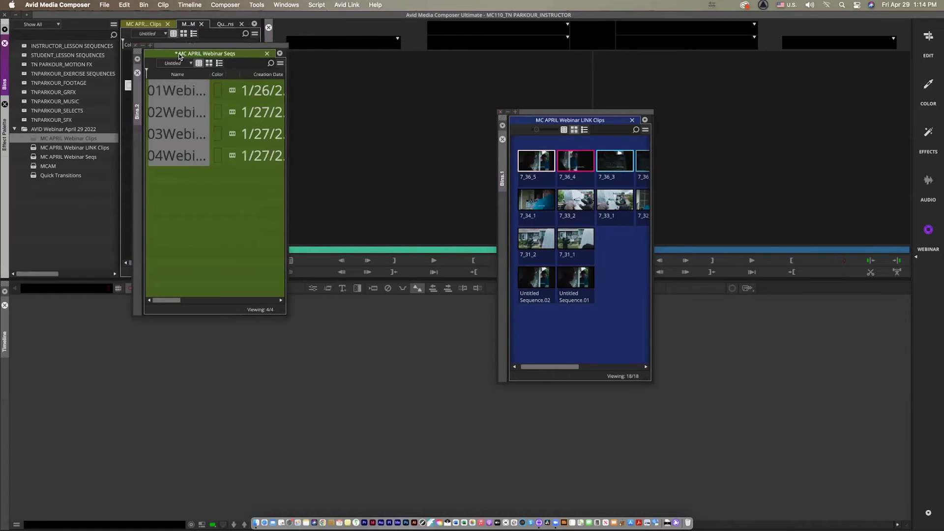
pyautogui.moveTo(185, 45); pyautogui.dragTo(383, 165)
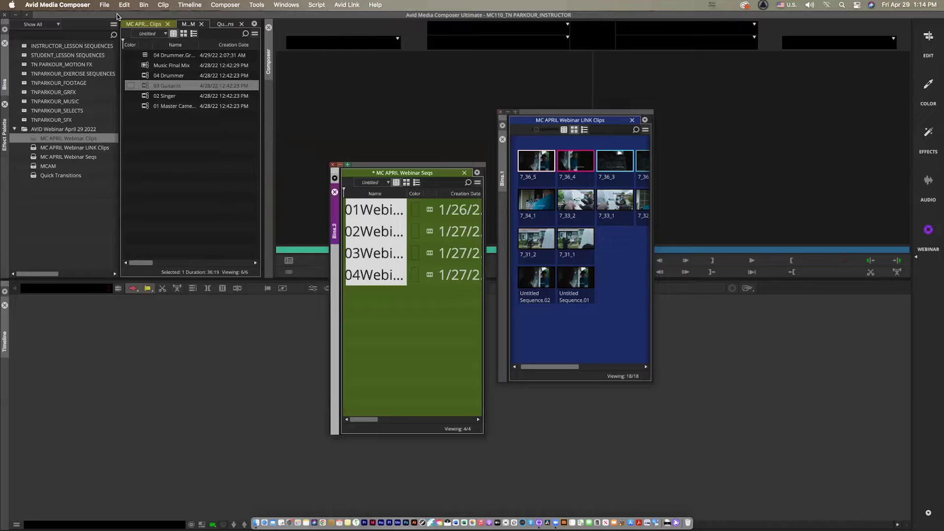
pyautogui.click(168, 24)
pyautogui.moveTo(162, 25); pyautogui.dragTo(75, 180)
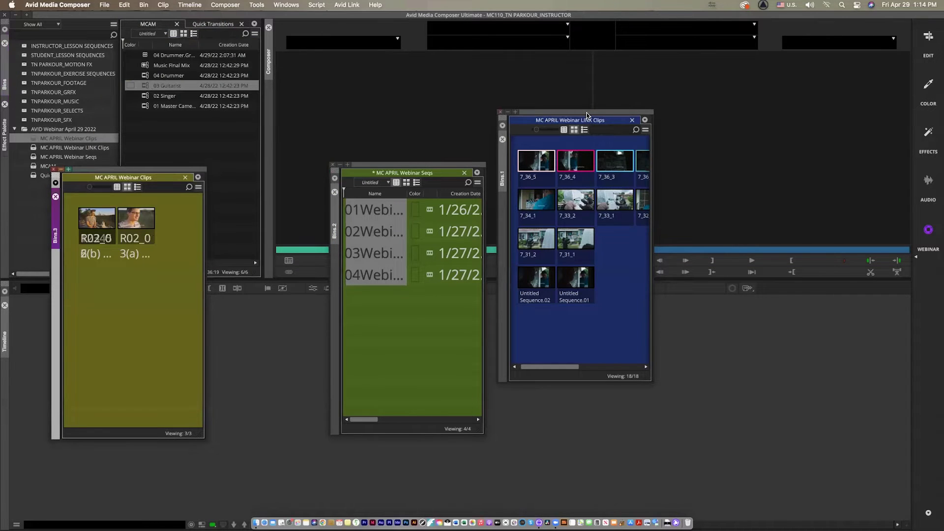
# Arrange the three floating bins side by side in the order Clips, Seqs, LINK Clips
pyautogui.moveTo(588, 112); pyautogui.dragTo(805, 172)
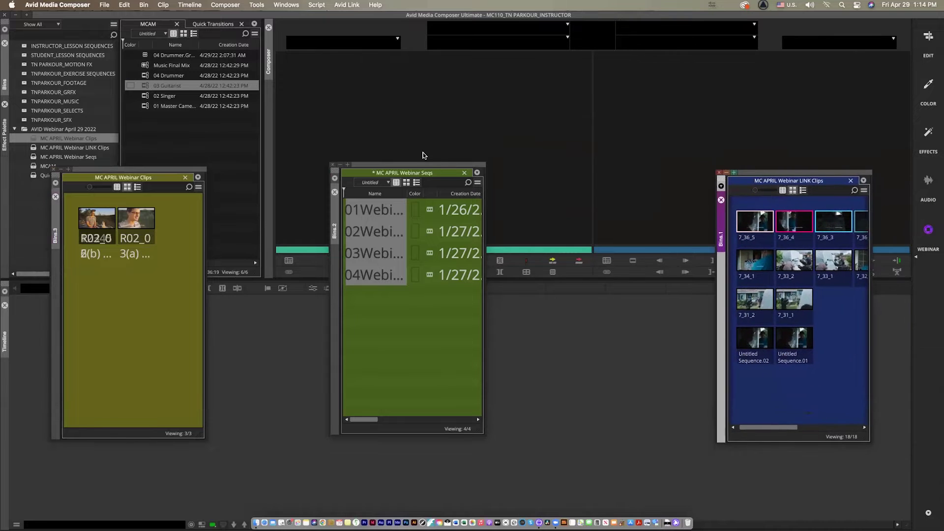
pyautogui.moveTo(427, 165); pyautogui.dragTo(571, 148)
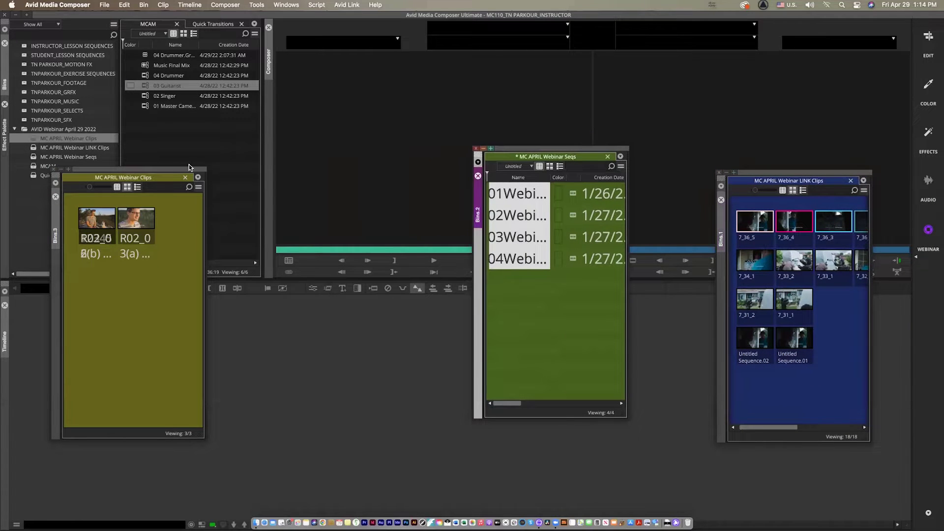
pyautogui.moveTo(187, 170); pyautogui.dragTo(405, 142)
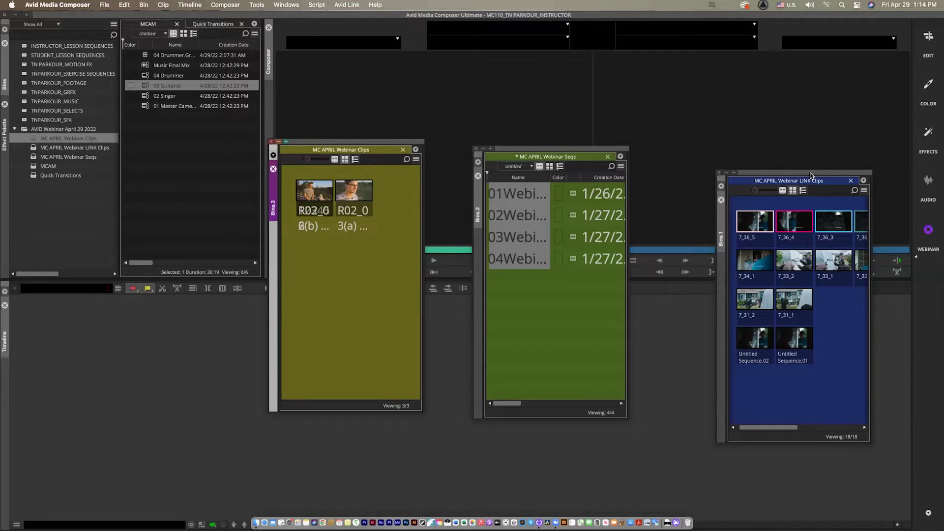
pyautogui.moveTo(811, 173); pyautogui.dragTo(733, 133)
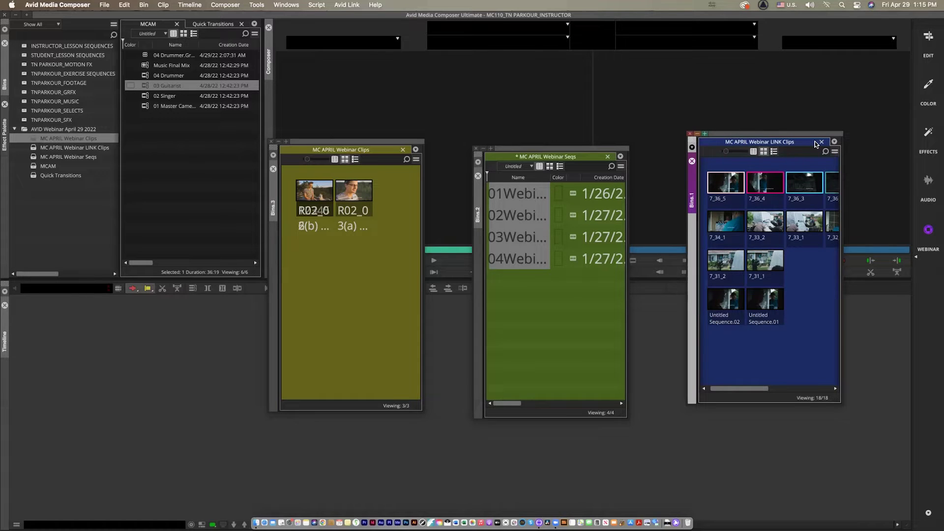
# Dock the floating LINK Clips, Clips and Seqs bins back into the bin container as tabs
pyautogui.moveTo(814, 144); pyautogui.dragTo(218, 157)
pyautogui.click(393, 150)
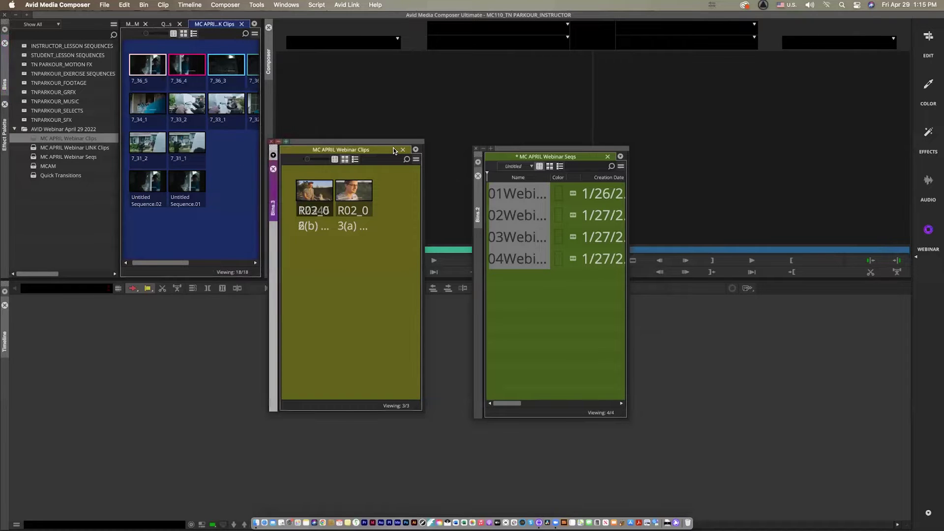
pyautogui.moveTo(214, 160); pyautogui.dragTo(215, 160)
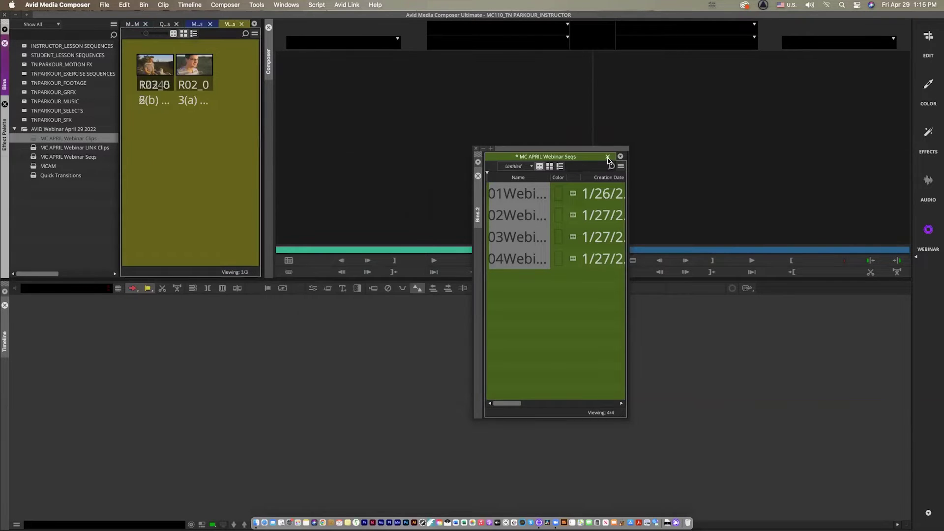
pyautogui.moveTo(550, 155); pyautogui.dragTo(226, 189)
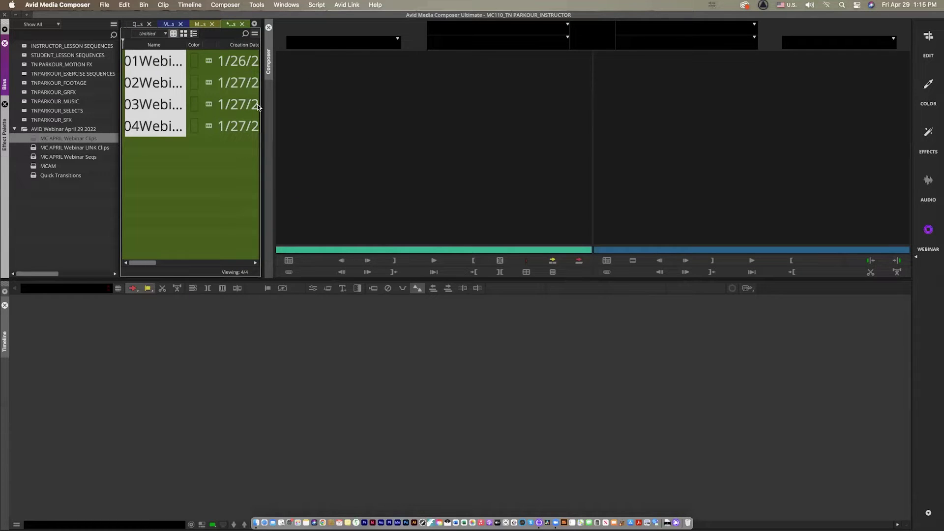
# Widen the bin container and split MC APRIL Webinar LINK Clips into its own narrower column beside the other bin tabs
pyautogui.moveTo(261, 138); pyautogui.dragTo(413, 142)
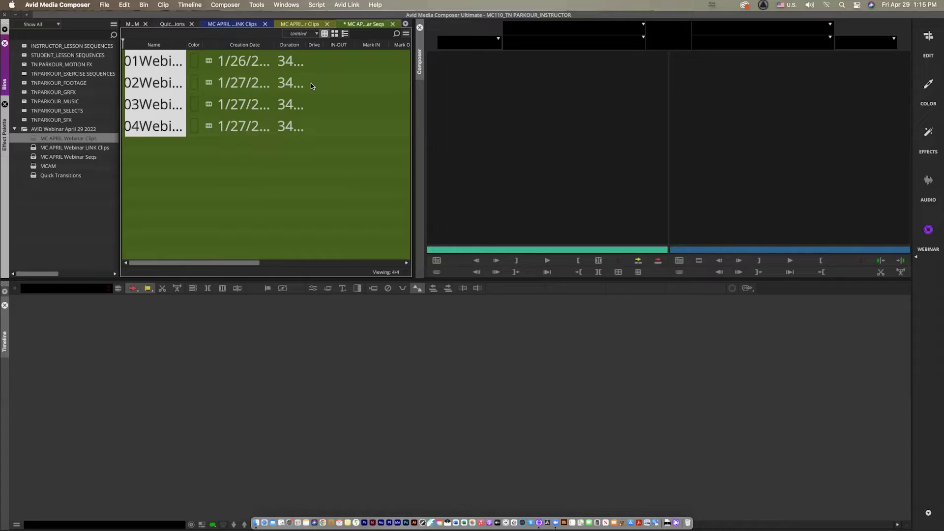
pyautogui.click(258, 25)
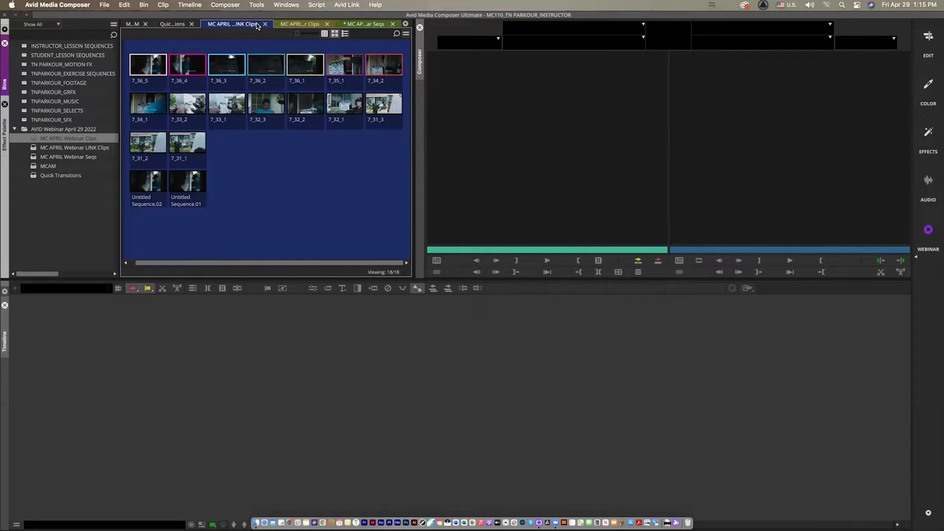
pyautogui.moveTo(254, 34)
pyautogui.mouseDown()
pyautogui.moveTo(201, 115)
pyautogui.moveTo(121, 150)
pyautogui.mouseUp()
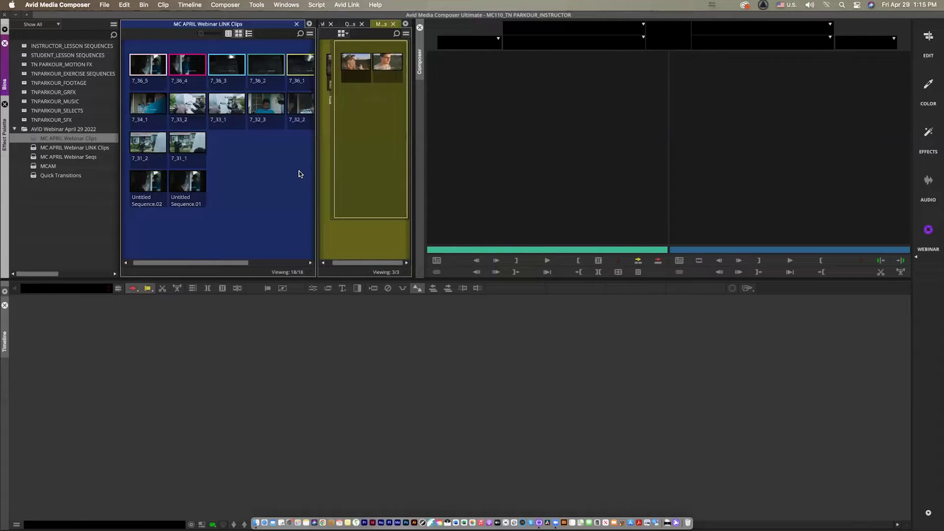
pyautogui.moveTo(317, 170); pyautogui.dragTo(237, 159)
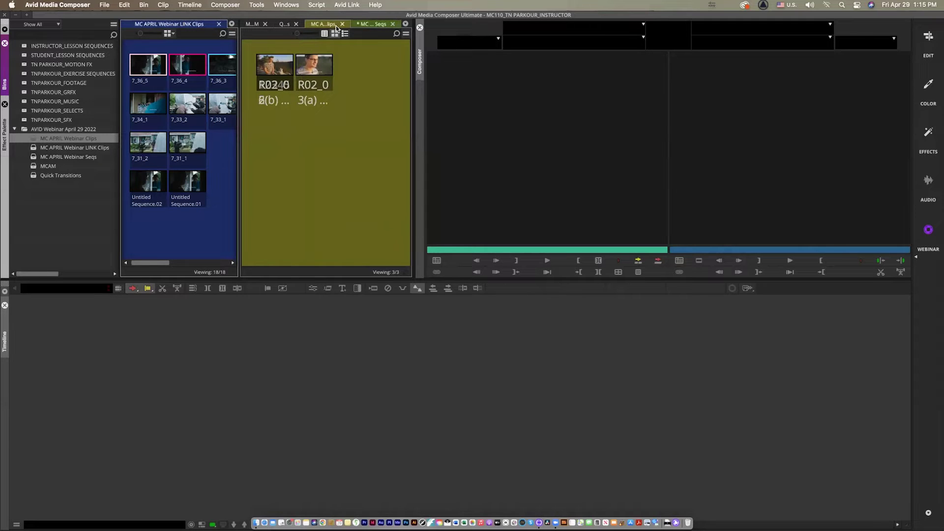
# Dock Quick Transitions in a pane beneath the other bin tabs, enlarge its thumbnails and share the height about equally between both panes
pyautogui.click(286, 24)
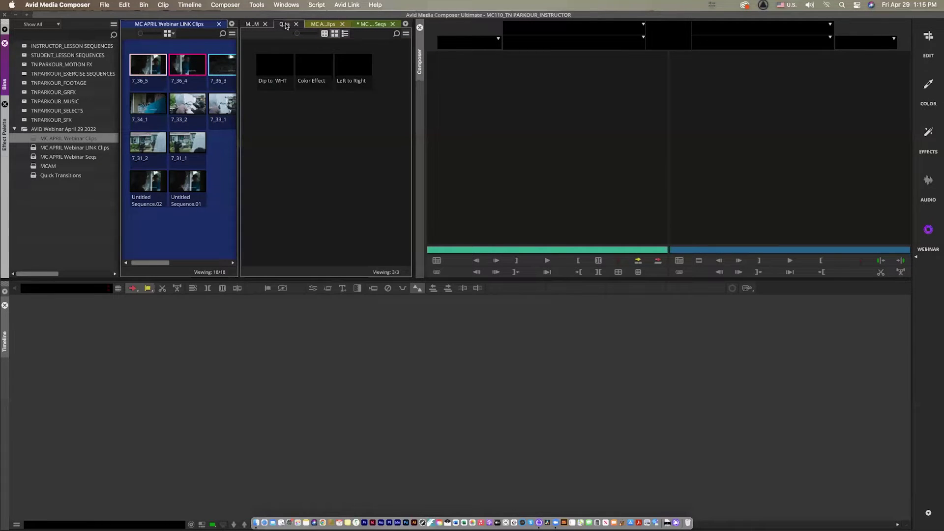
pyautogui.moveTo(287, 26); pyautogui.dragTo(320, 265)
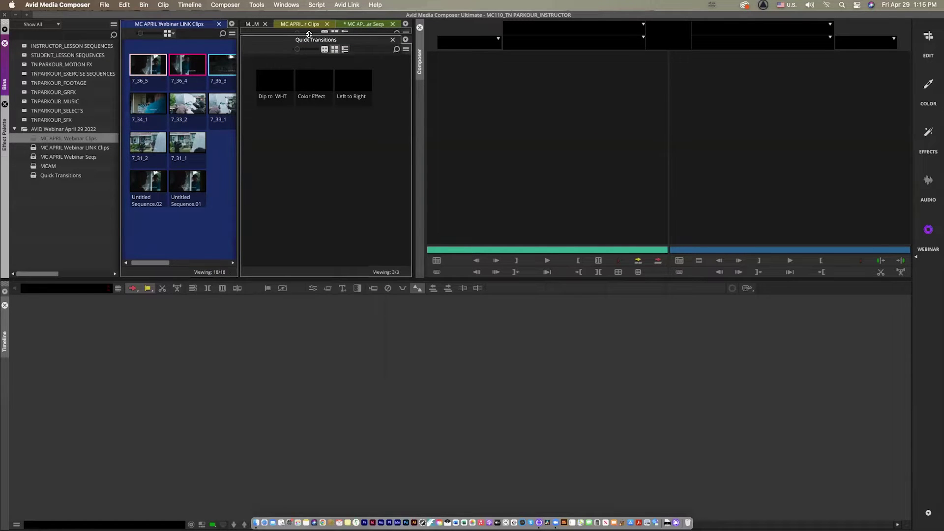
pyautogui.moveTo(297, 49); pyautogui.dragTo(315, 49)
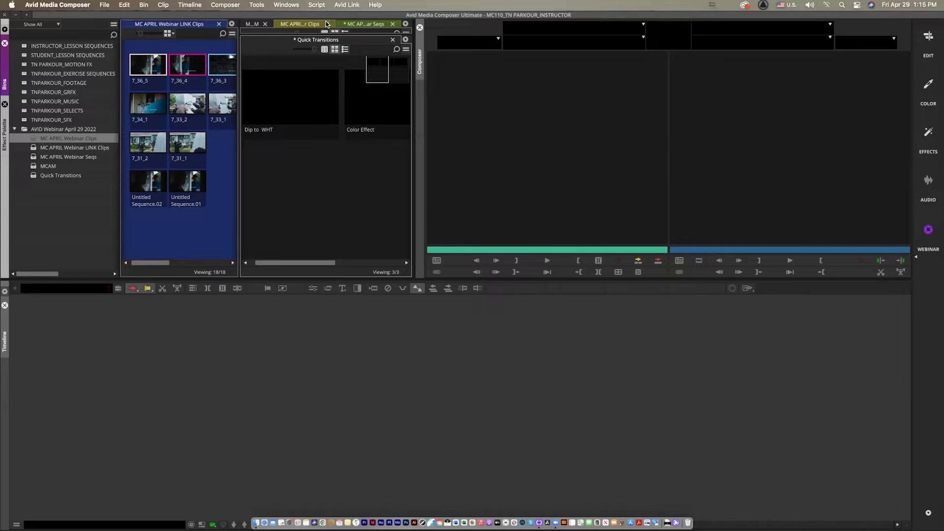
pyautogui.moveTo(325, 33); pyautogui.dragTo(325, 145)
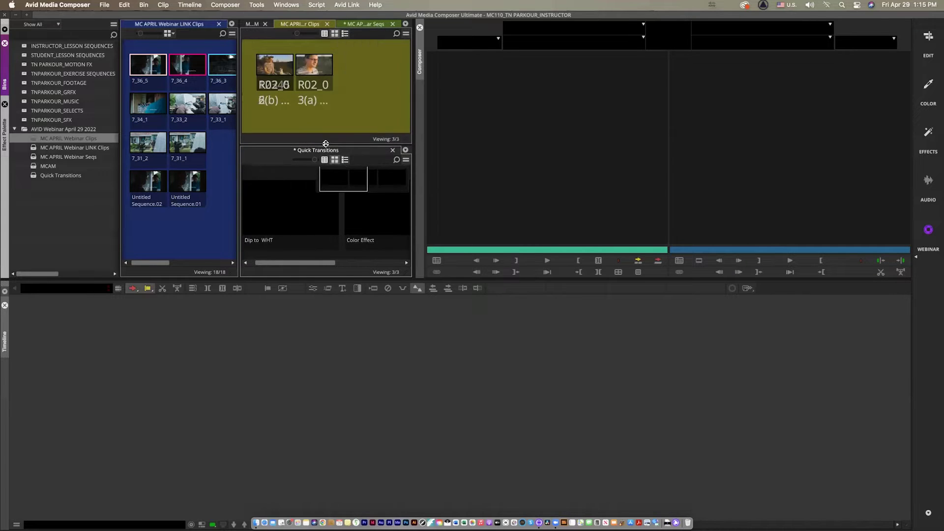
pyautogui.click(204, 85)
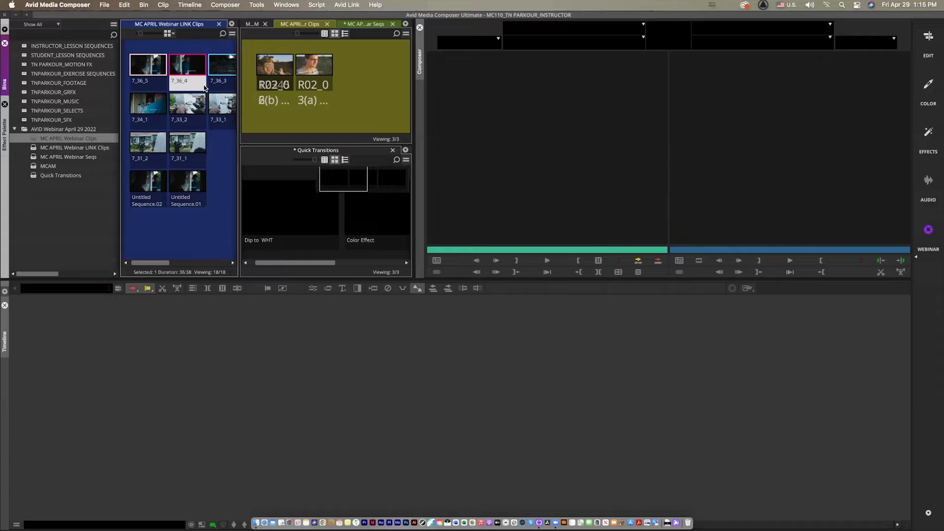
pyautogui.click(195, 48)
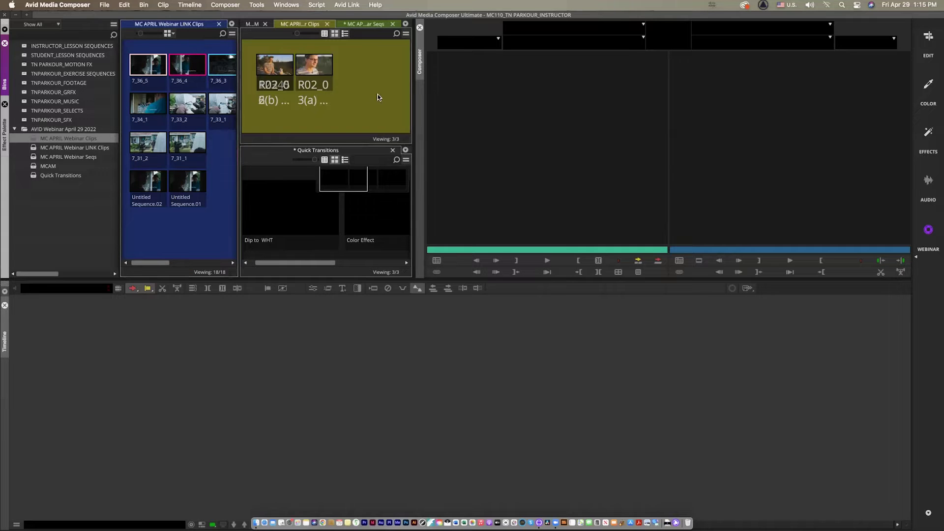
pyautogui.click(306, 212)
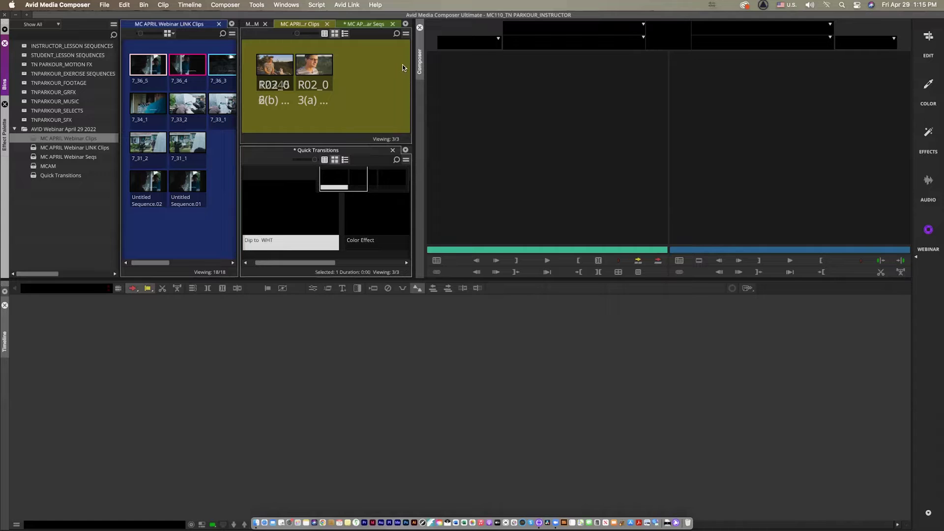
# Split MC APRIL Webinar Seqs into its own pane above the MCAM and Clips tabs and increase the height of the MCAM and Clips pane
pyautogui.click(362, 24)
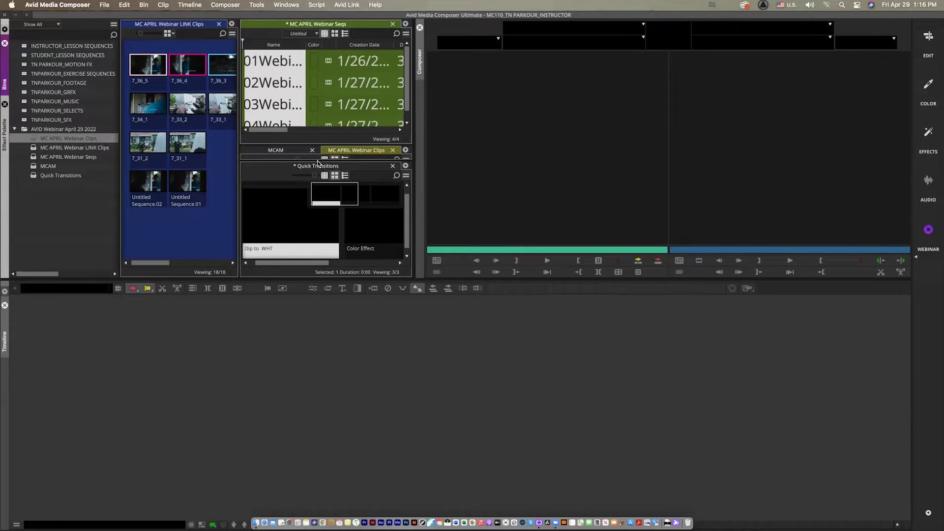
pyautogui.click(319, 229)
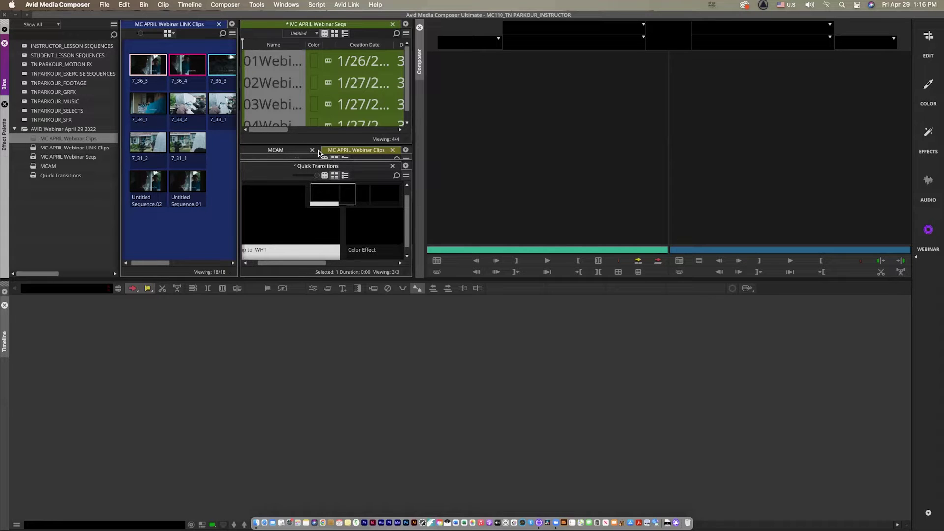
pyautogui.moveTo(315, 160); pyautogui.dragTo(323, 225)
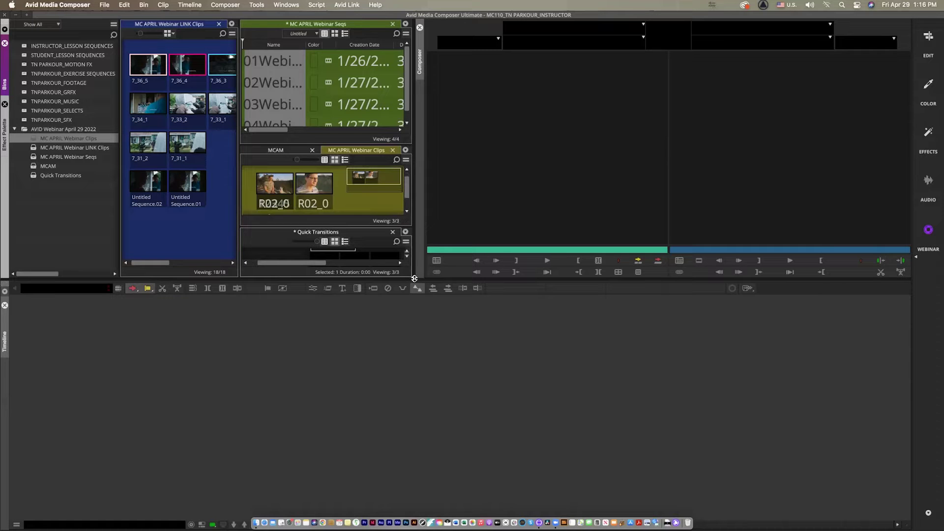
# Enlarge the bin container by lowering the timeline's upper boundary and widening the stacked bin column toward the Composer
pyautogui.click(423, 349)
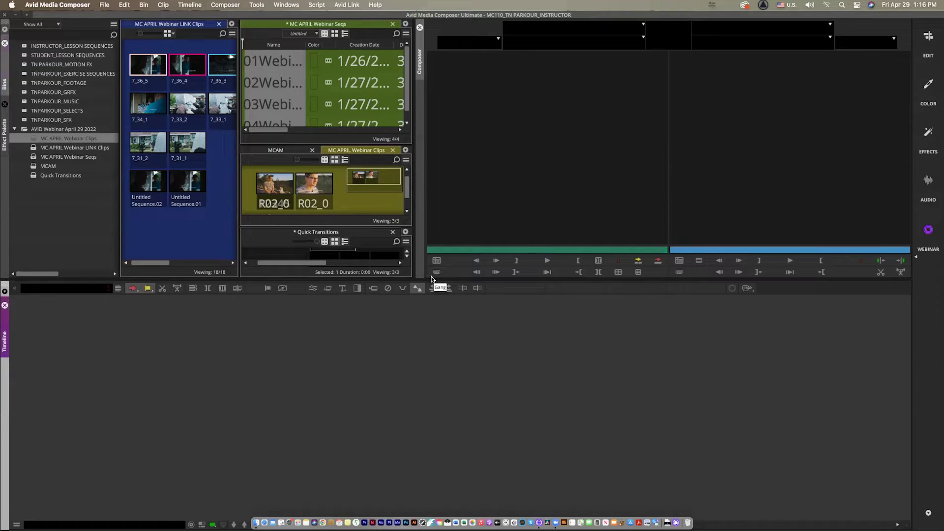
pyautogui.moveTo(433, 280); pyautogui.dragTo(436, 432)
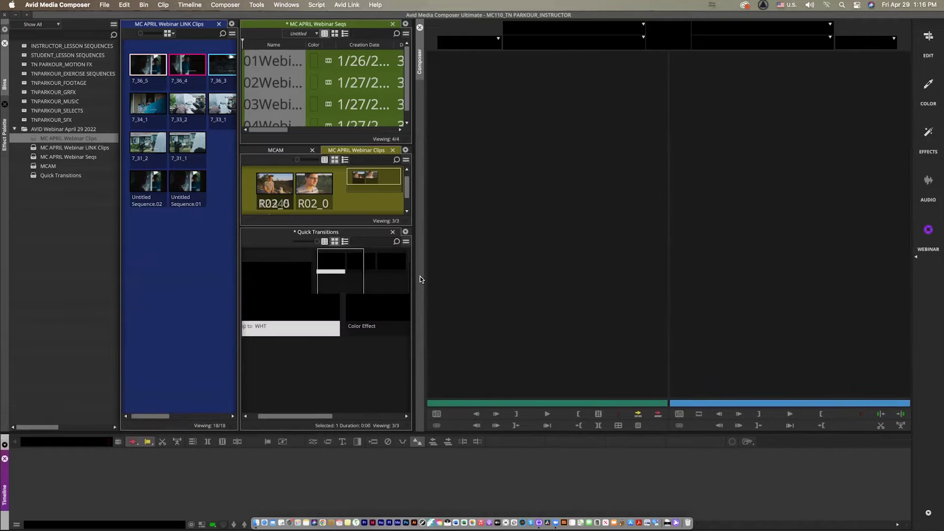
pyautogui.moveTo(412, 254); pyautogui.dragTo(563, 255)
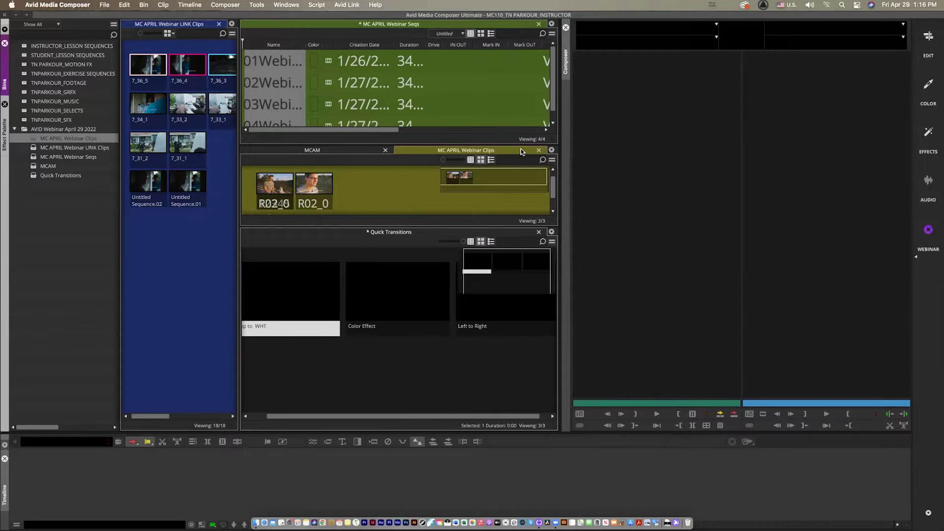
# Undock the MC APRIL Webinar Clips bin from its shared pane with MCAM as a floating window
pyautogui.moveTo(520, 149); pyautogui.dragTo(657, 218)
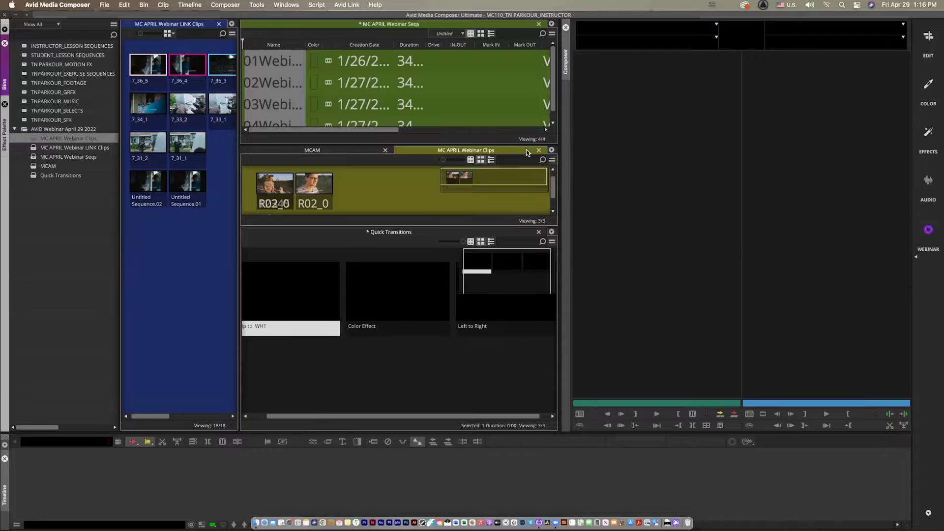
pyautogui.moveTo(526, 149); pyautogui.dragTo(508, 276)
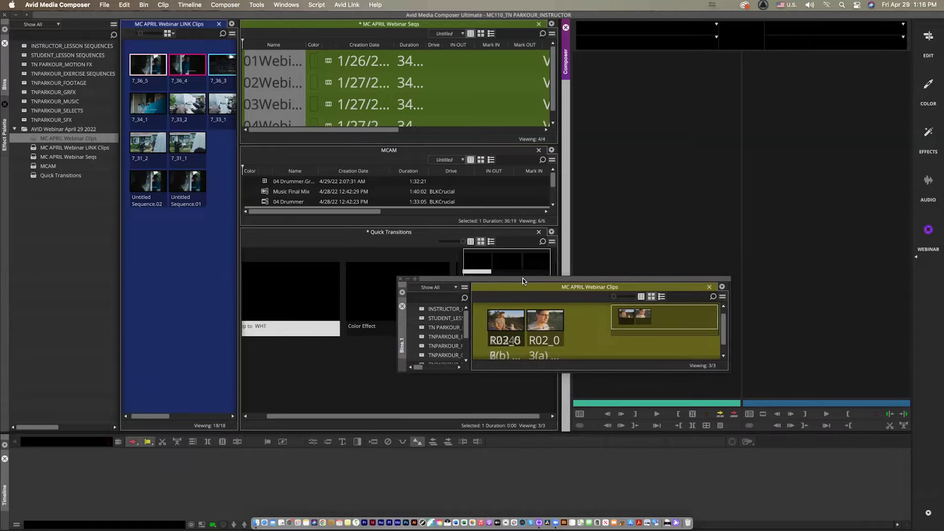
# Dock the floating MC APRIL Webinar Clips bin as a tab alongside MC APRIL Webinar LINK Clips and bring LINK Clips to the front
pyautogui.moveTo(703, 285); pyautogui.dragTo(178, 254)
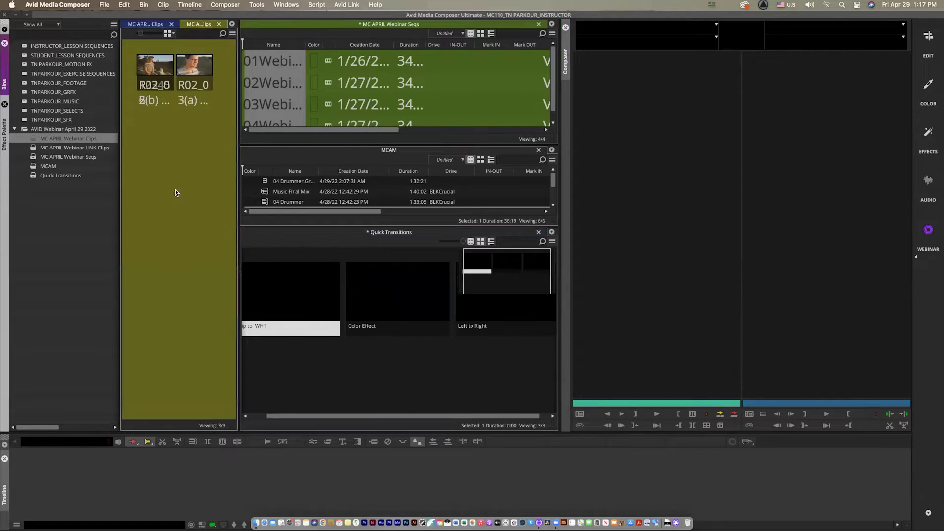
pyautogui.click(166, 25)
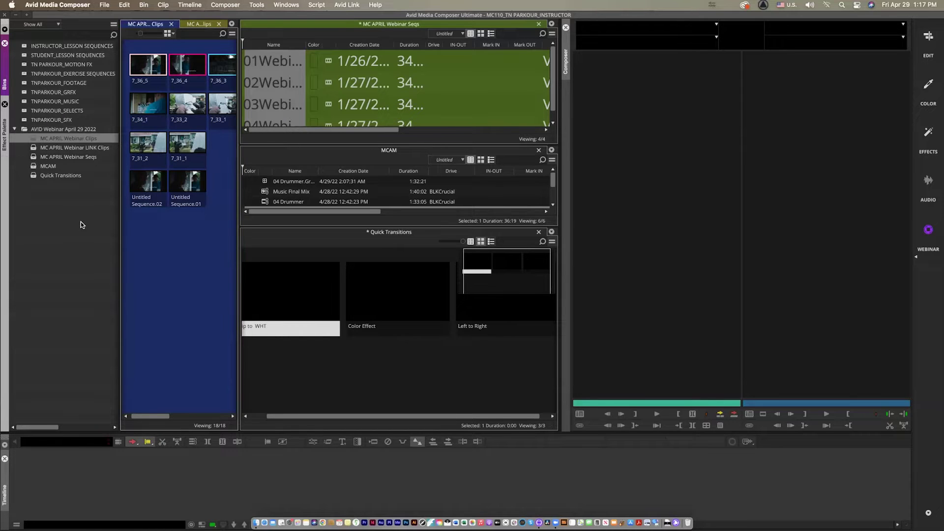
# Select all five bins in the AVID Webinar April 29 2022 folder and bring up the commands available for them
pyautogui.moveTo(81, 222); pyautogui.dragTo(17, 134)
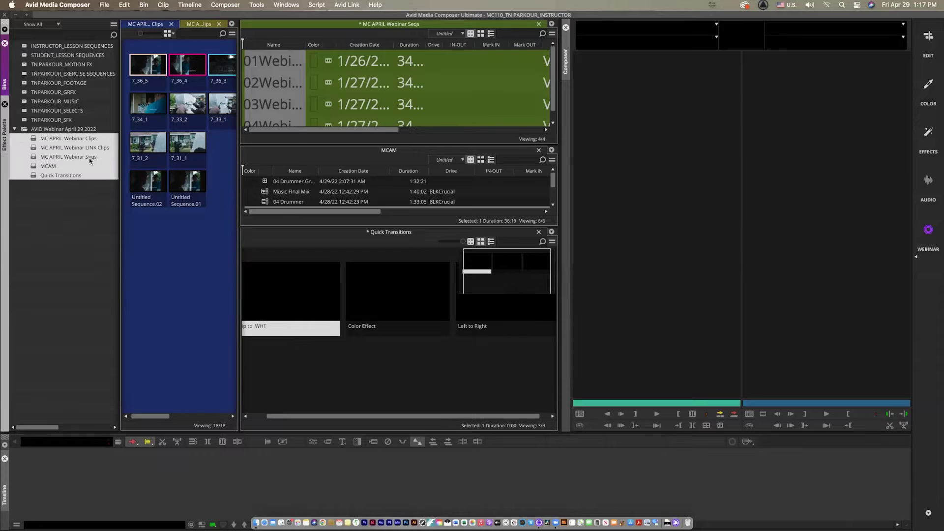
pyautogui.rightClick(33, 140)
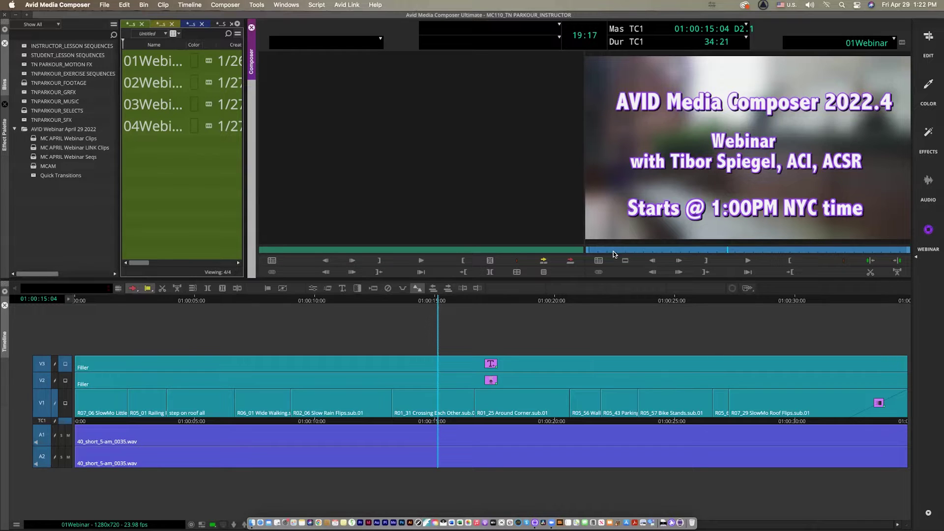
# Close several of the open bins from their tabs in the bin container, including MC APRIL Webinar Seqs
pyautogui.click(142, 24)
pyautogui.click(142, 24)
pyautogui.click(143, 25)
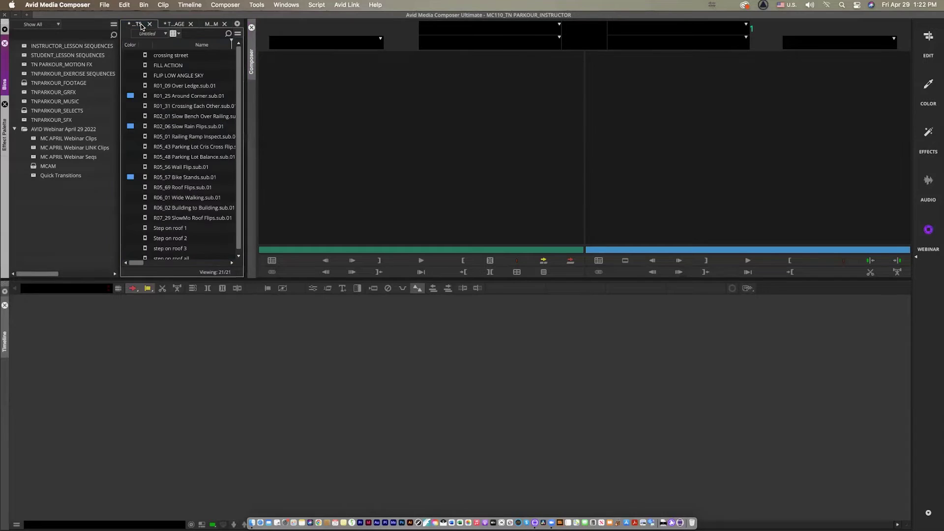
pyautogui.click(148, 25)
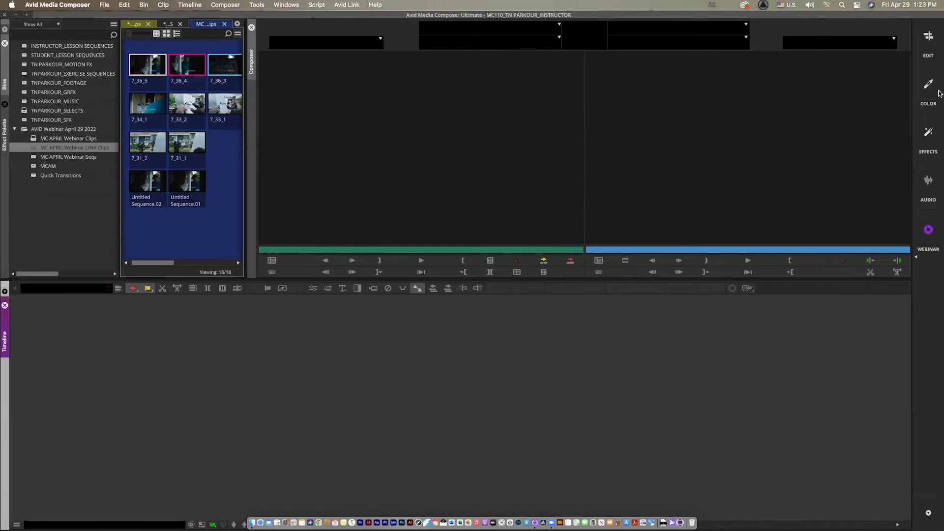
# Switch to the Edit workspace, review the available workspaces and change to the Effects workspace
pyautogui.click(930, 48)
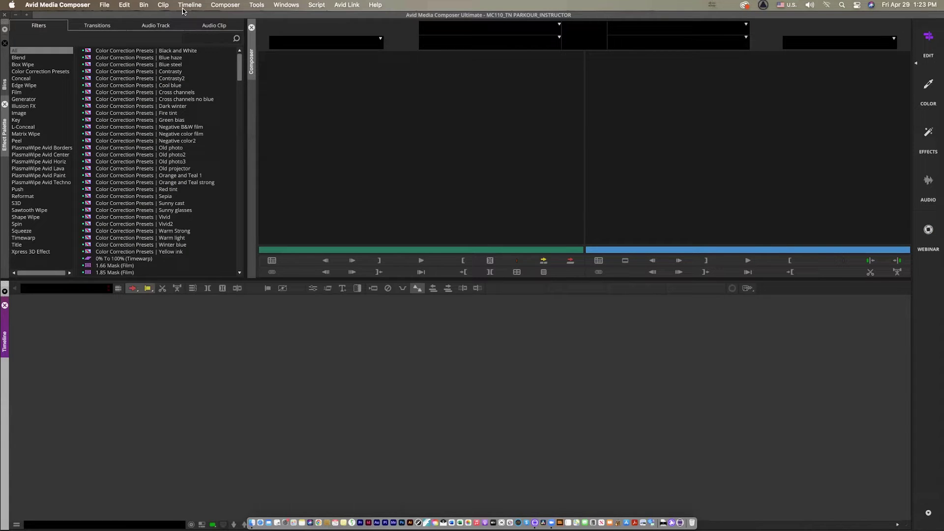
pyautogui.click(276, 4)
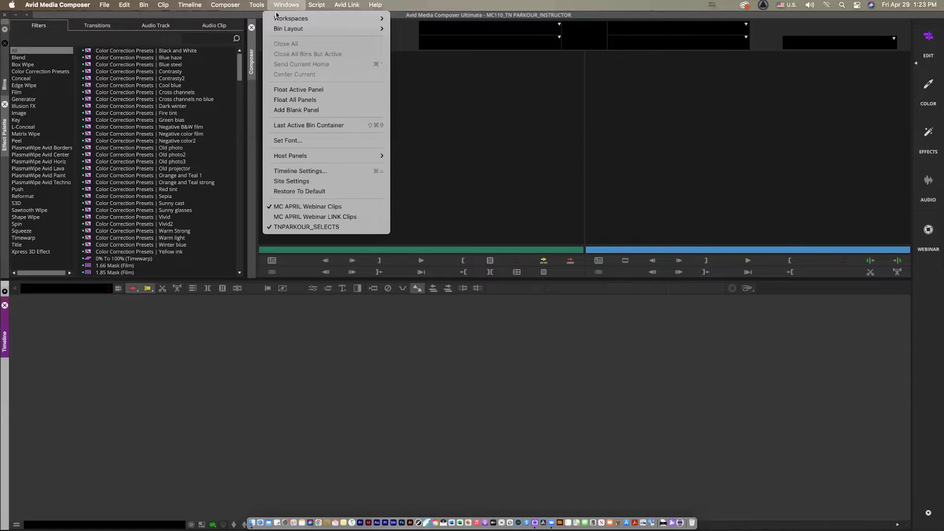
pyautogui.moveTo(379, 18)
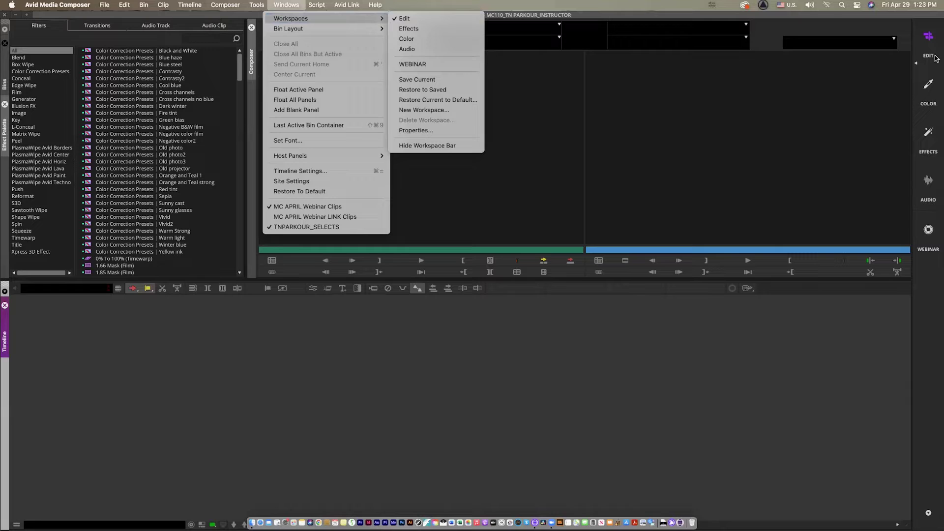
pyautogui.click(506, 21)
pyautogui.click(322, 5)
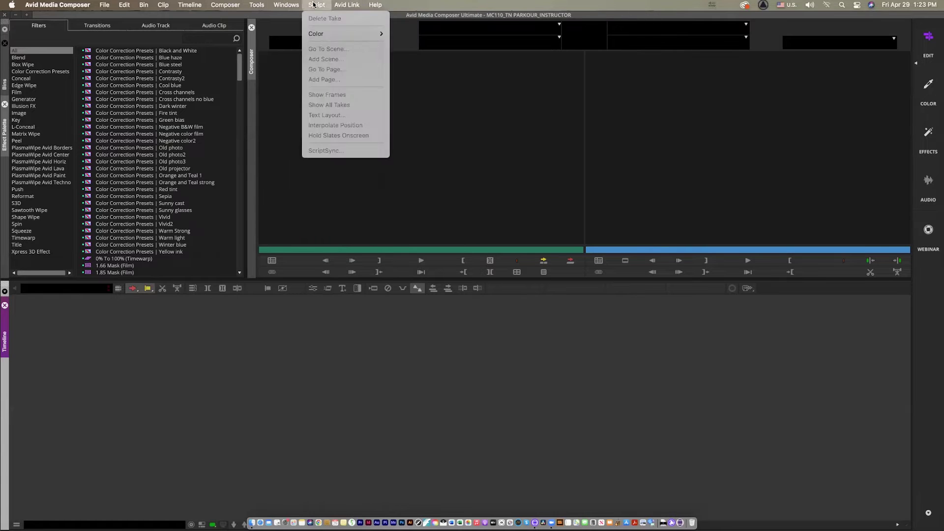
pyautogui.moveTo(301, 4)
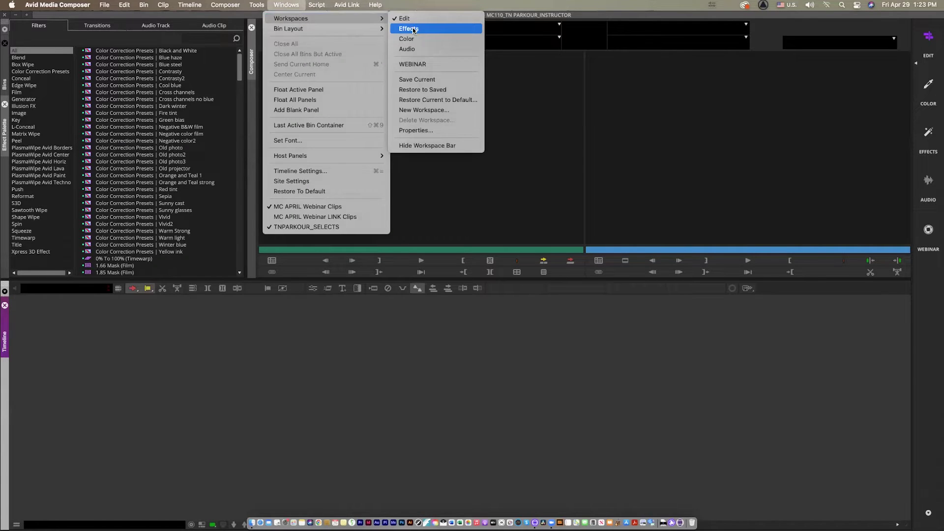
pyautogui.click(414, 30)
# Switch to the Color workspace and from there to the Audio workspace to view their layouts
pyautogui.click(292, 4)
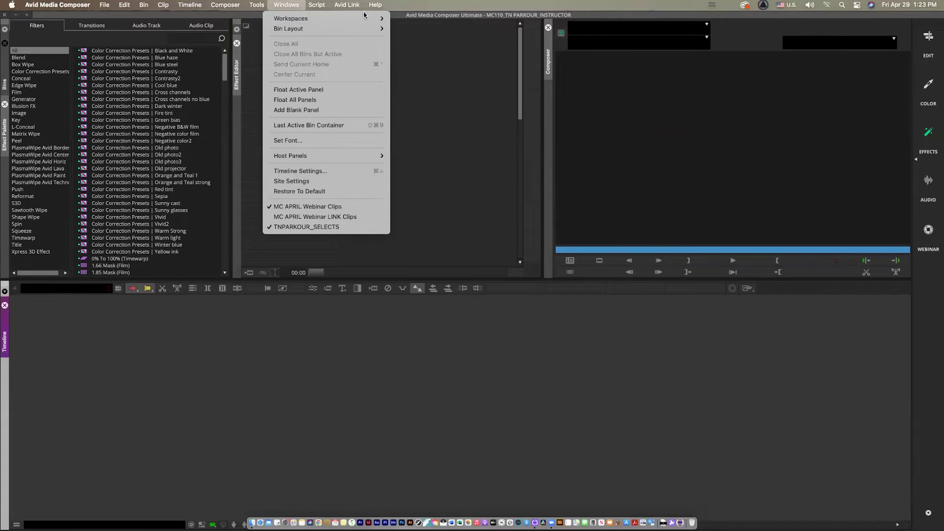
pyautogui.moveTo(366, 18)
pyautogui.click(405, 39)
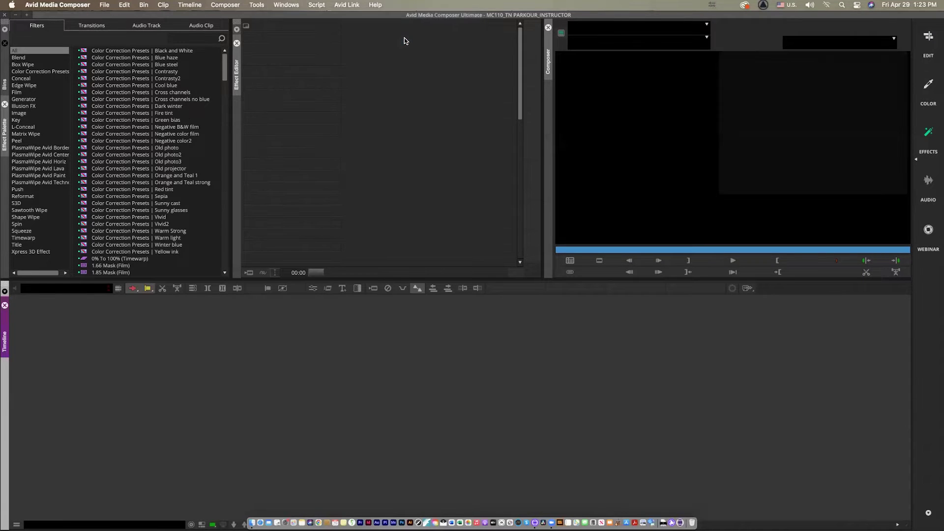
pyautogui.click(295, 6)
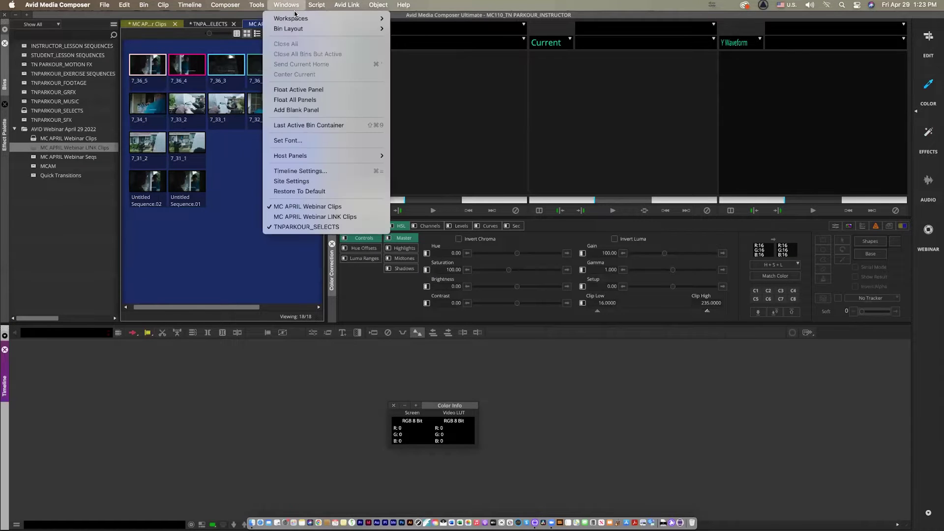
pyautogui.moveTo(295, 20)
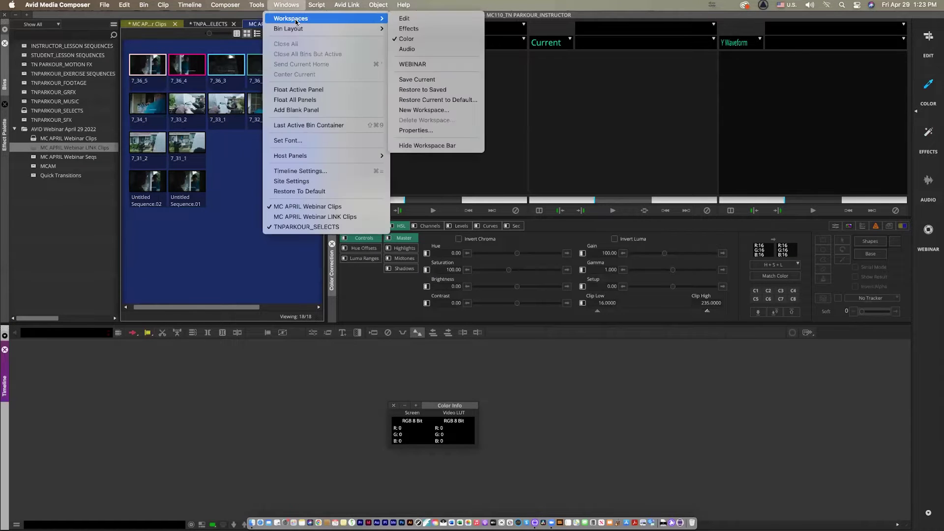
pyautogui.click(411, 49)
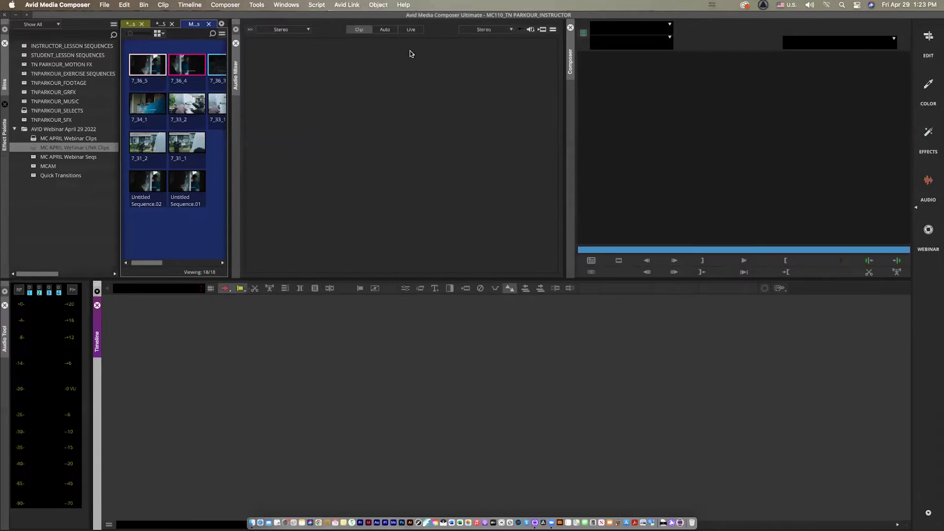
# Cycle through the Edit, Color, Effects, Audio and WEBINAR workspaces to compare their layouts
pyautogui.click(929, 38)
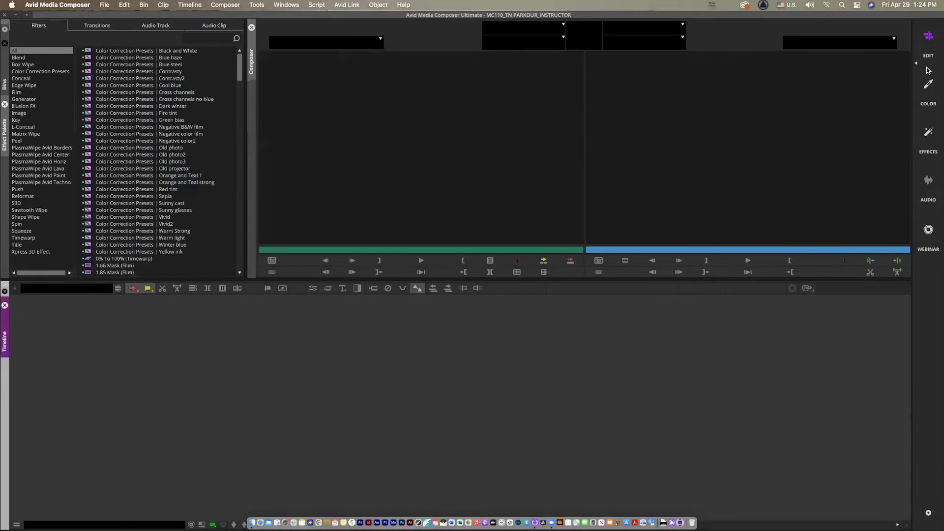
pyautogui.click(927, 86)
pyautogui.click(929, 135)
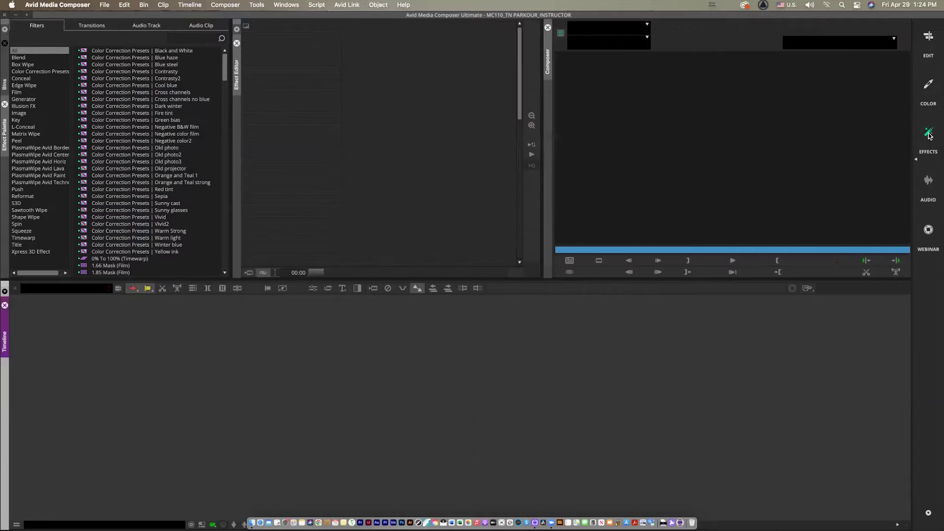
pyautogui.click(930, 182)
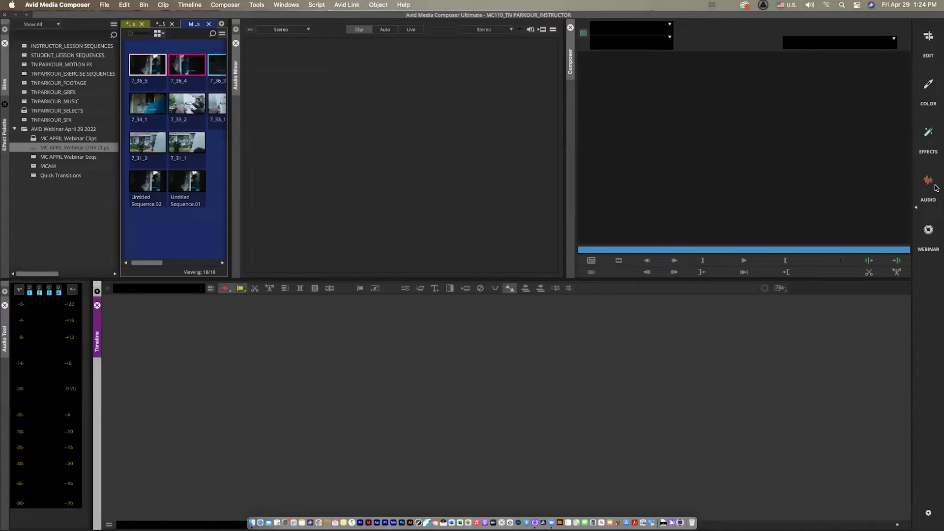
pyautogui.click(932, 240)
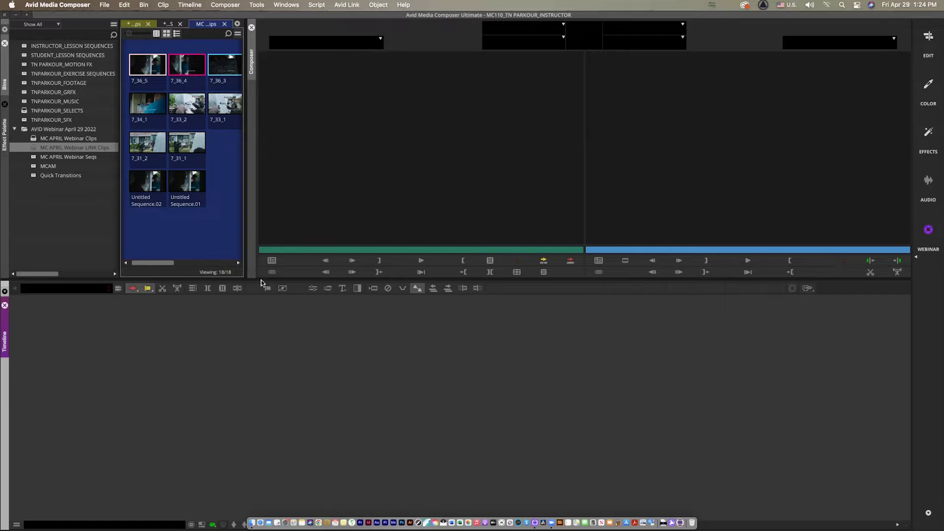
# In the Edit workspace, widen the Effect Palette area toward the Composer and enlarge the timeline by raising its upper boundary
pyautogui.press('super+8')
pyautogui.moveTo(248, 198); pyautogui.dragTo(458, 208)
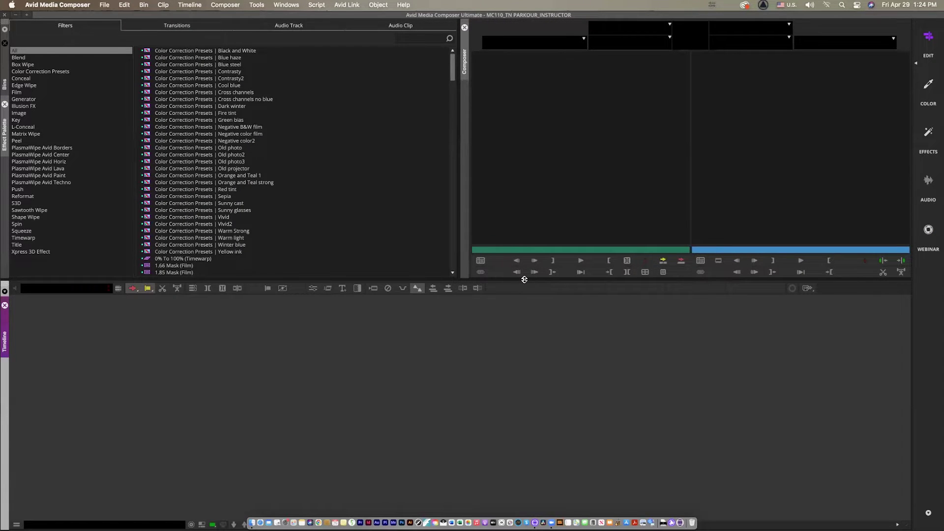
pyautogui.moveTo(524, 280); pyautogui.dragTo(513, 255)
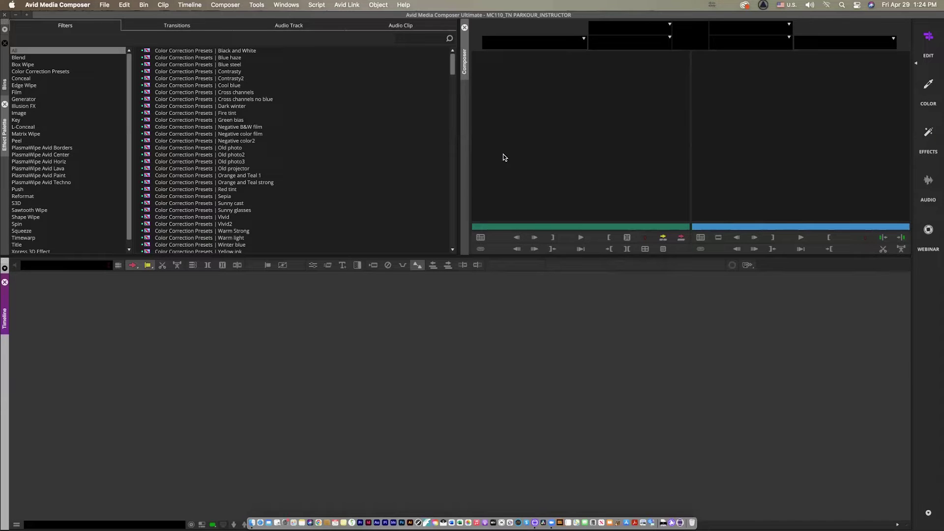
# Show the bins in place of the Effect Palette and display the MC APRIL Webinar LINK Clips bin in text view
pyautogui.click(5, 82)
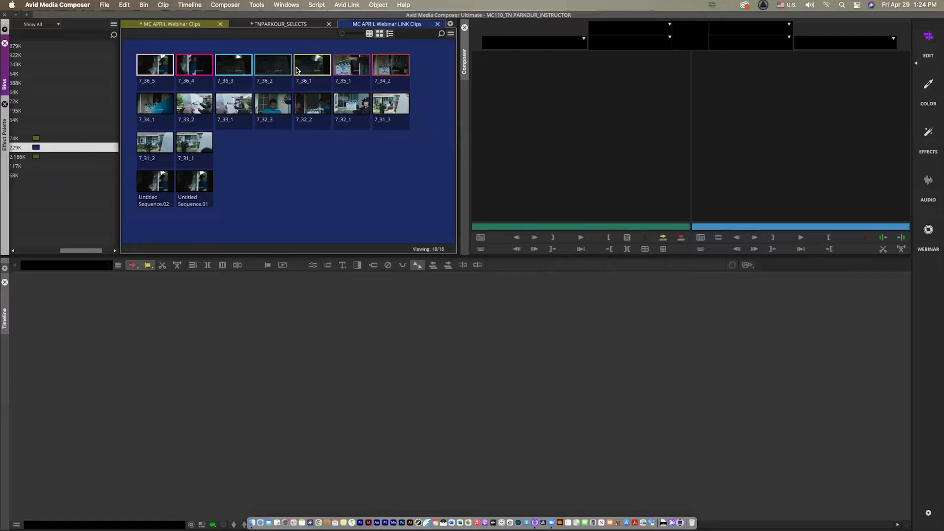
pyautogui.click(370, 33)
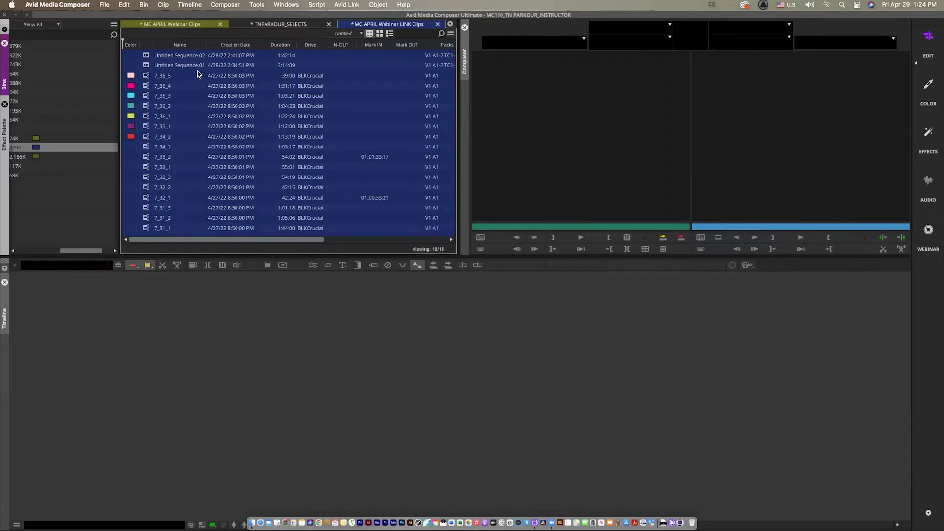
pyautogui.click(379, 34)
pyautogui.click(369, 34)
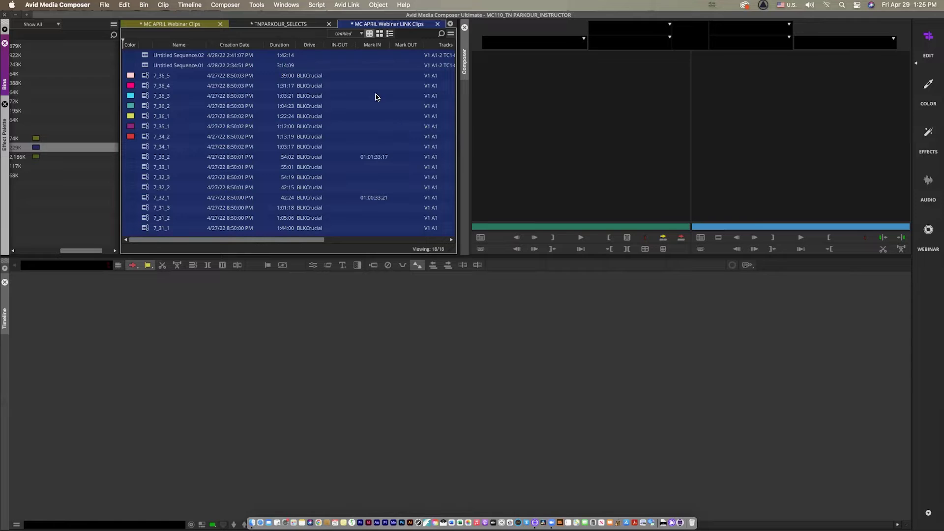
# Save the current layout as a new workspace named WEBINAR 2022
pyautogui.click(295, 7)
pyautogui.click(295, 7)
pyautogui.click(297, 7)
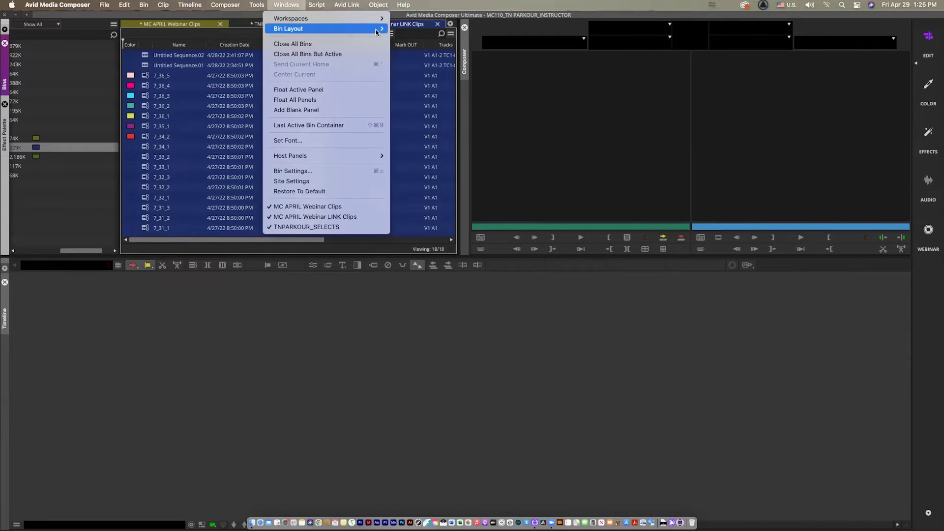
pyautogui.moveTo(334, 19)
pyautogui.click(448, 110)
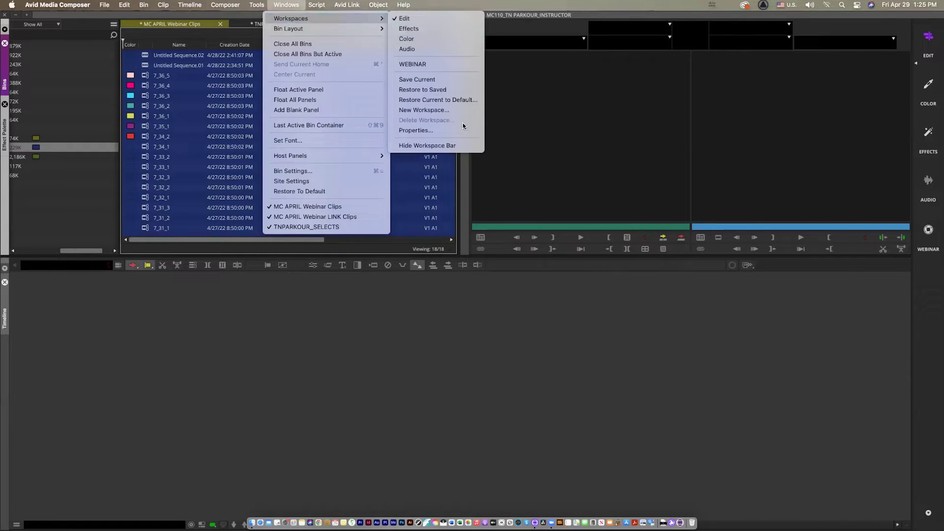
pyautogui.write('WEB')
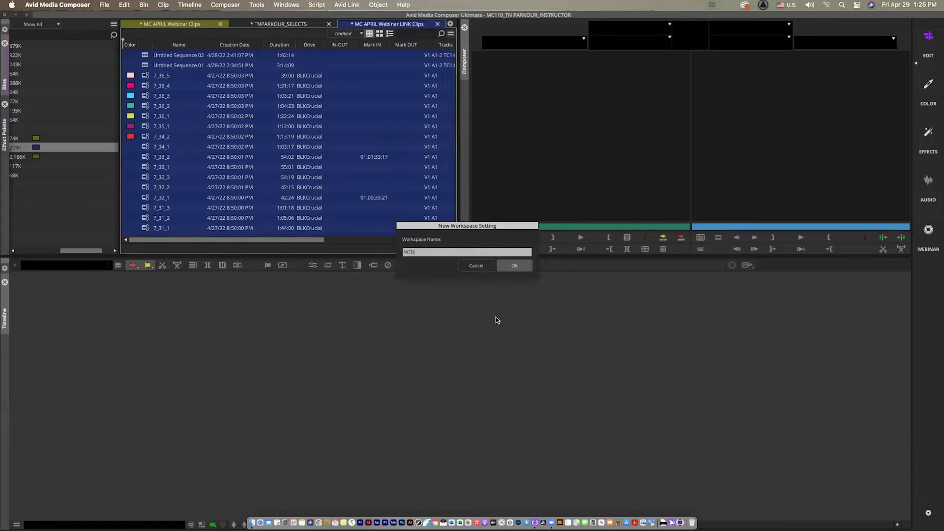
pyautogui.write('INAR 2022')
pyautogui.press('Return')
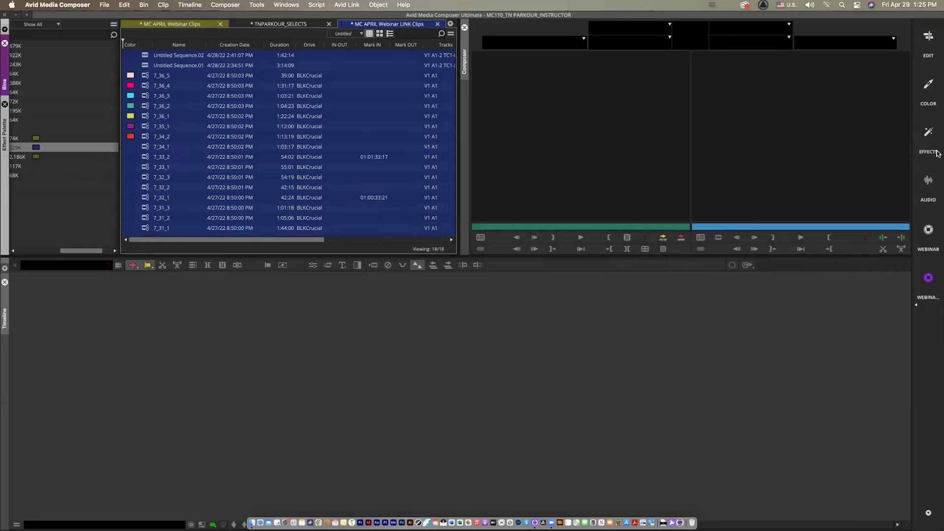
# Switch back to the Edit workspace and restore it to its saved layout
pyautogui.click(930, 39)
pyautogui.click(295, 5)
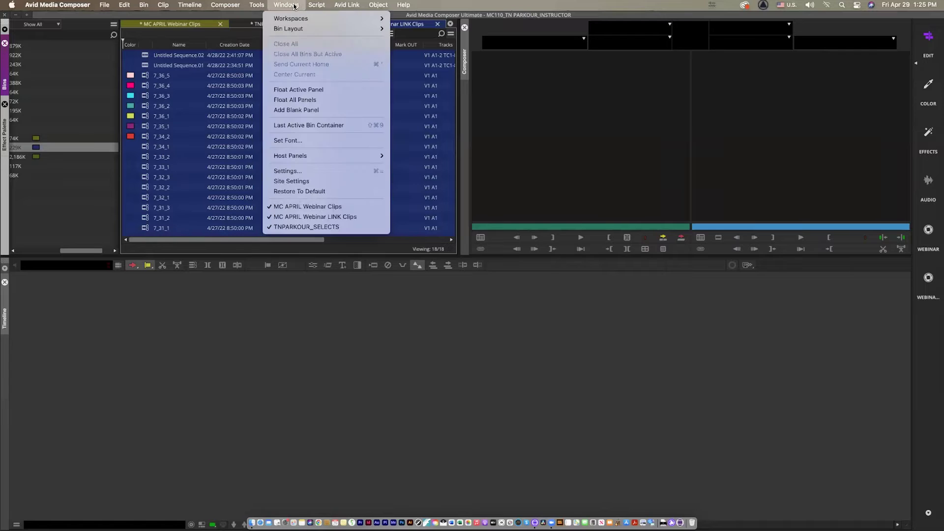
pyautogui.moveTo(296, 21)
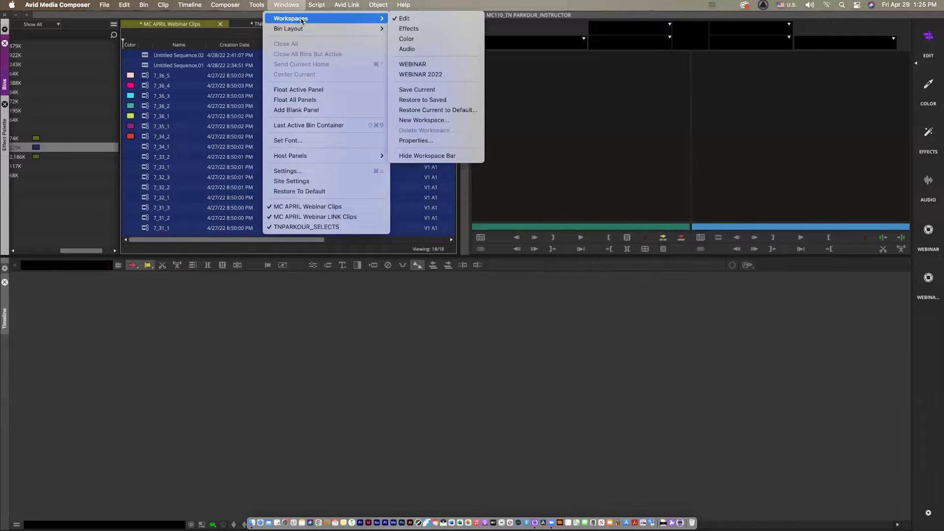
pyautogui.moveTo(388, 18)
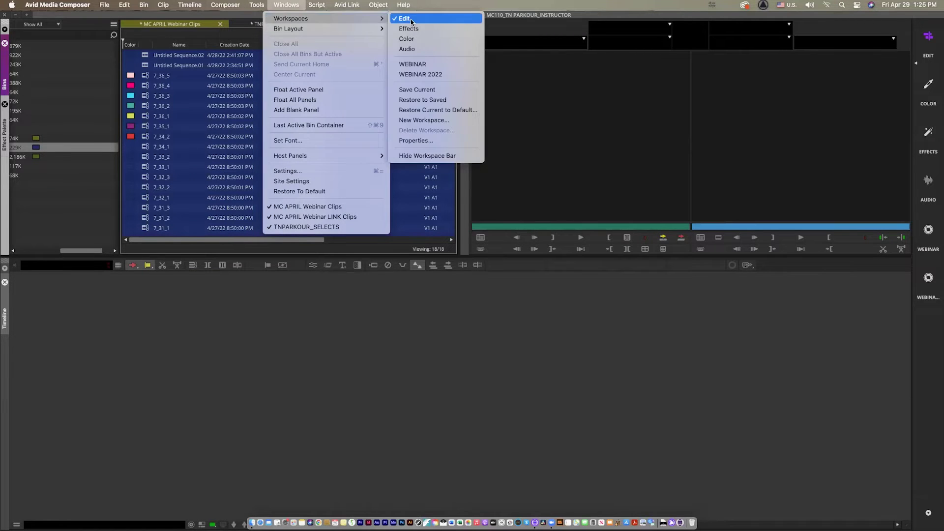
pyautogui.click(427, 101)
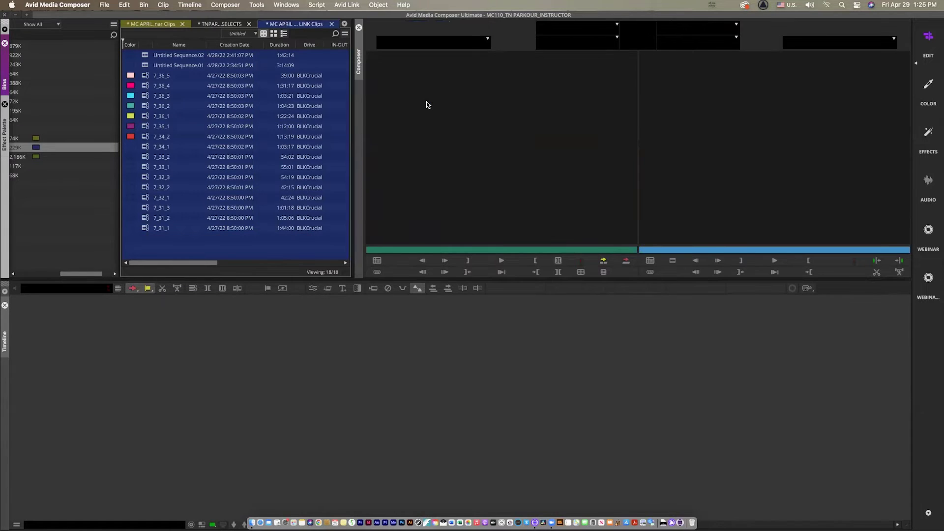
# Switch to the WEBINAR workspace for comparison and on to the WEBINAR 2022 workspace
pyautogui.click(929, 231)
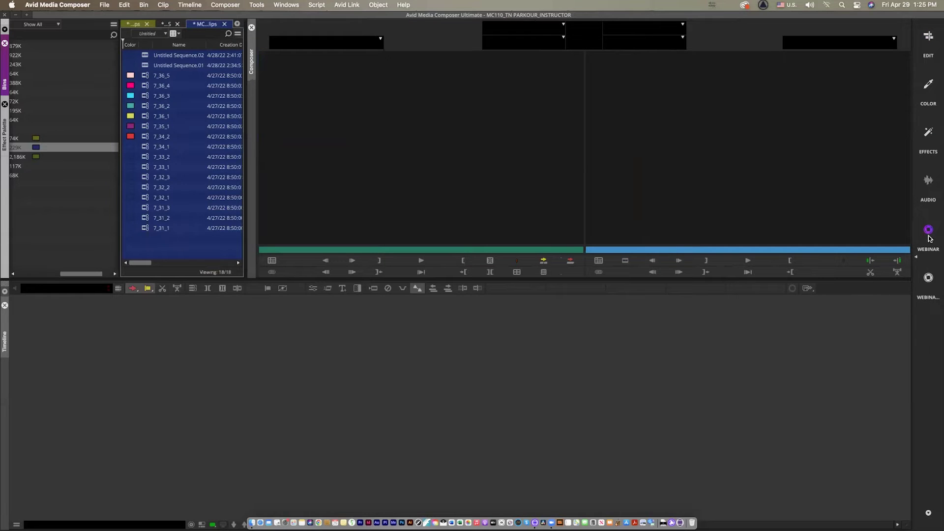
pyautogui.click(928, 278)
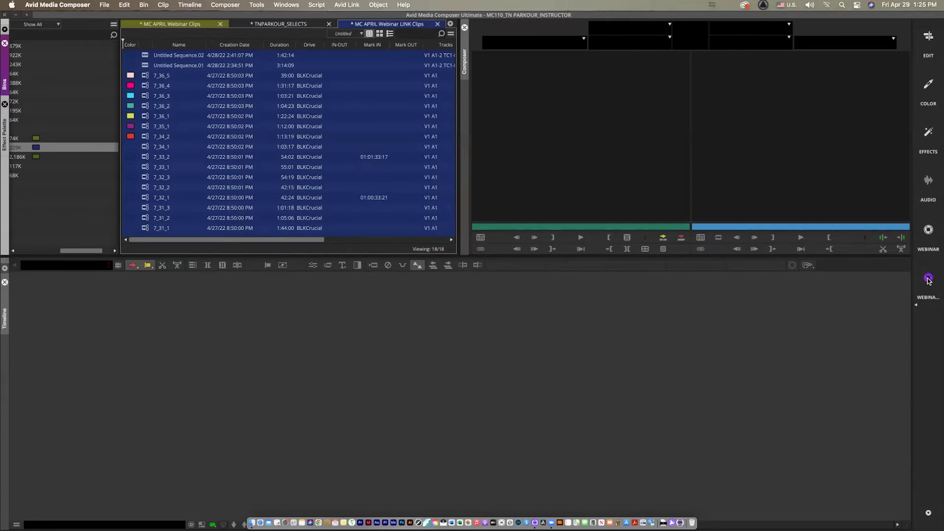
# Compare the Edit and WEBINAR workspaces and return to the WEBINAR 2022 workspace
pyautogui.click(928, 36)
pyautogui.click(928, 229)
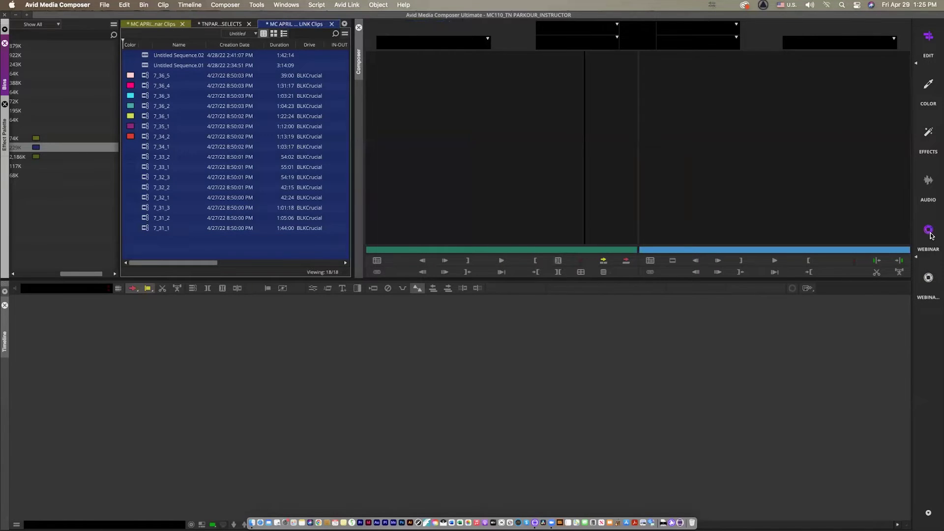
pyautogui.click(929, 279)
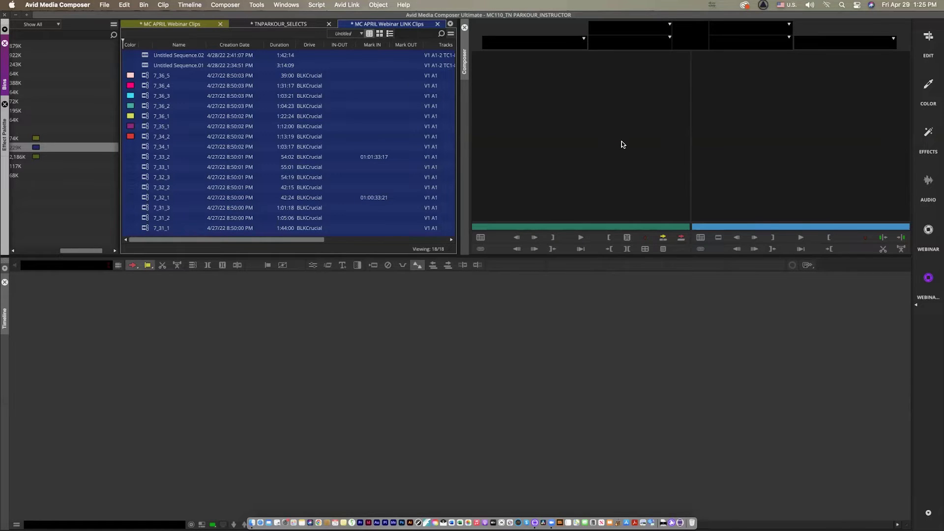
# Open the Settings window, review the Project, User and Site settings, and return to the User settings
pyautogui.press('super+=')
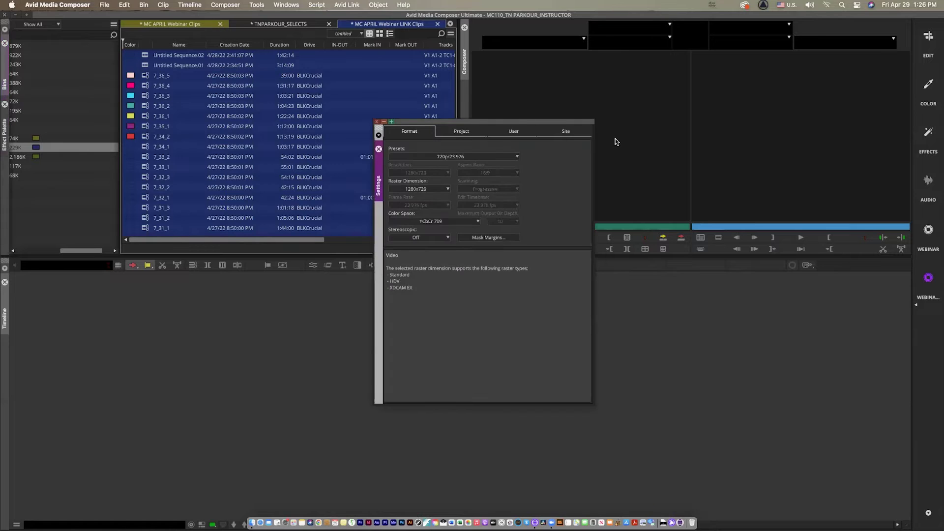
pyautogui.moveTo(539, 122); pyautogui.dragTo(507, 124)
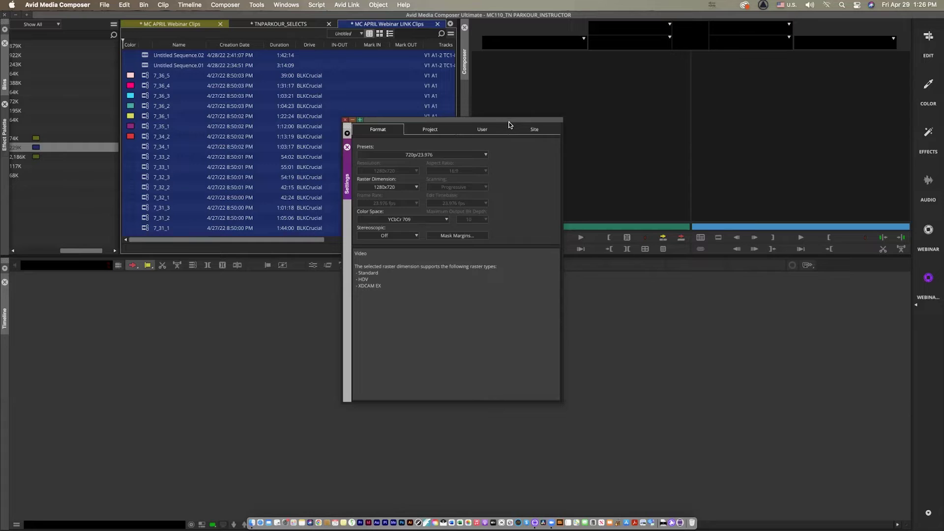
pyautogui.click(438, 131)
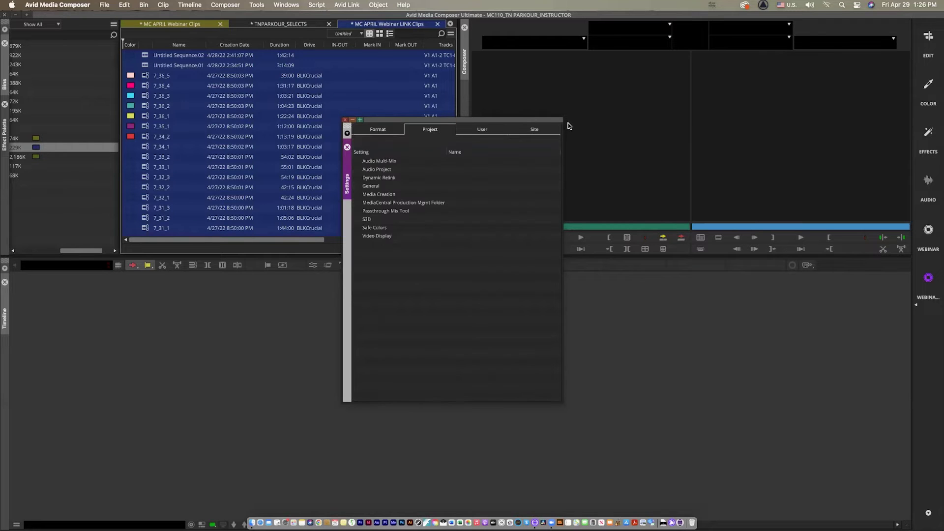
pyautogui.click(483, 130)
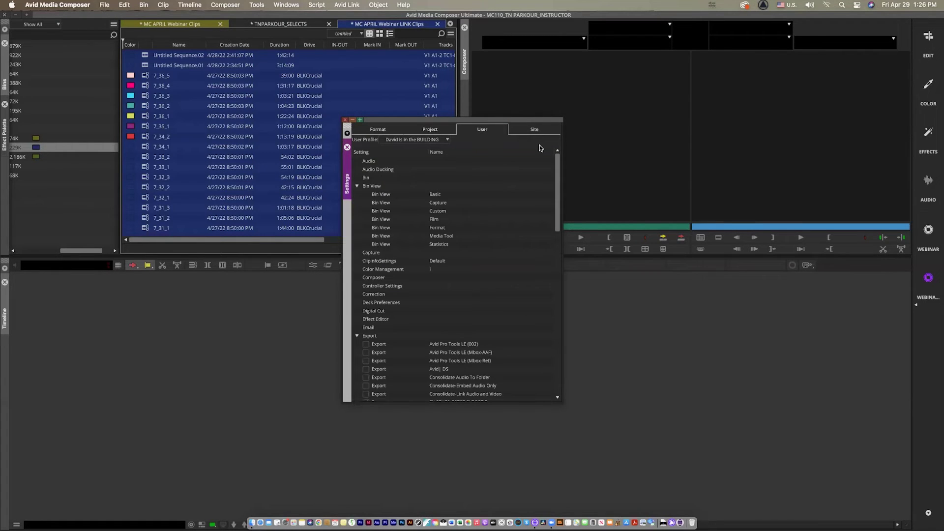
pyautogui.click(536, 130)
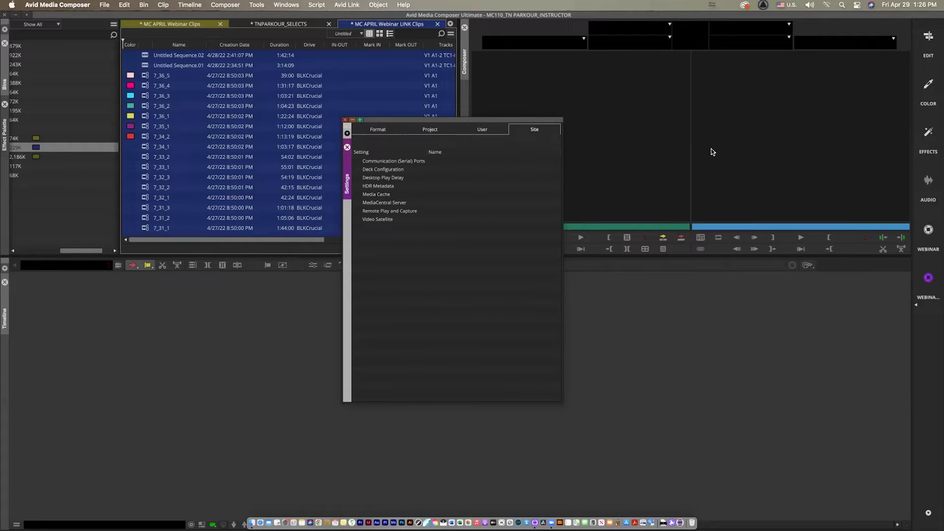
pyautogui.click(489, 129)
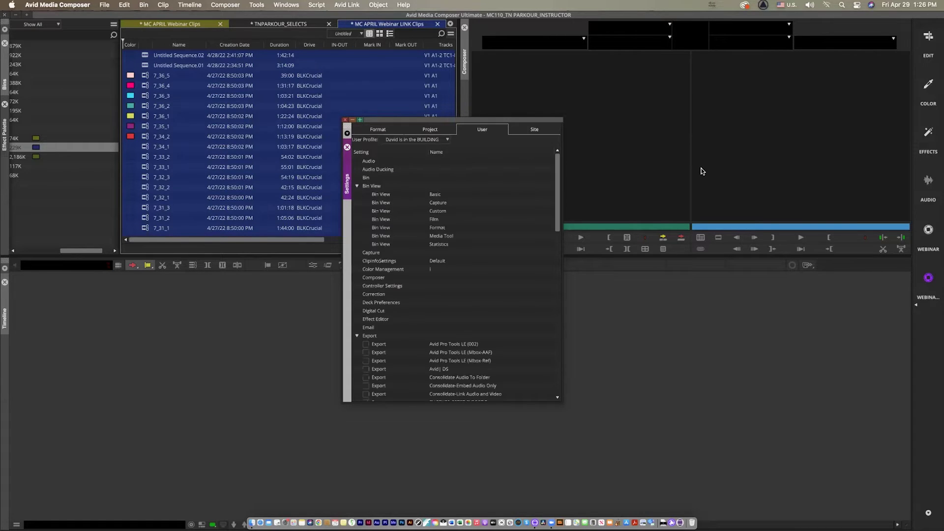
# Collapse the Bin View group, expand the Keyboard settings, and activate and open the MY GRT SETTING keyboard layout
pyautogui.click(357, 186)
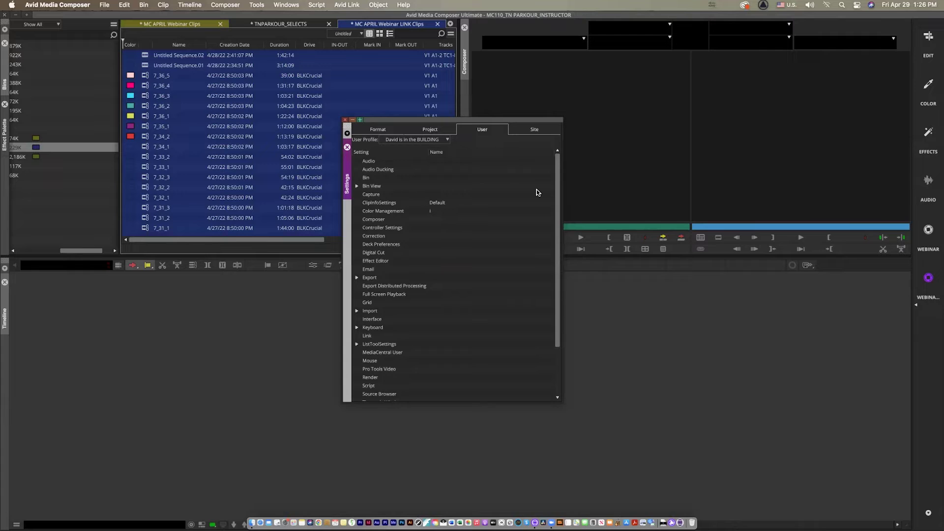
pyautogui.moveTo(557, 178); pyautogui.dragTo(551, 254)
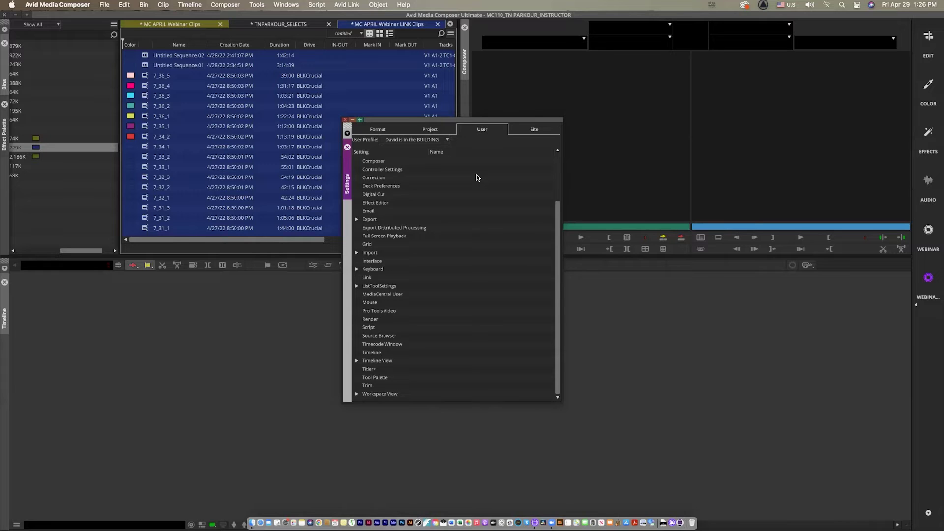
pyautogui.click(358, 269)
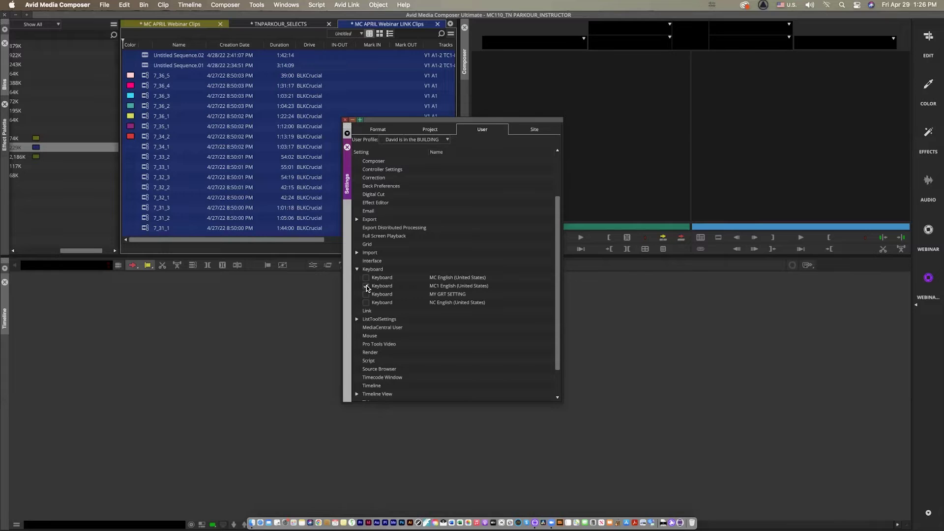
pyautogui.click(366, 287)
pyautogui.doubleClick(388, 294)
# Reposition the MY GRT SETTING keyboard window over the lower part of Settings and open the Command Palette above it
pyautogui.moveTo(506, 217); pyautogui.dragTo(501, 216)
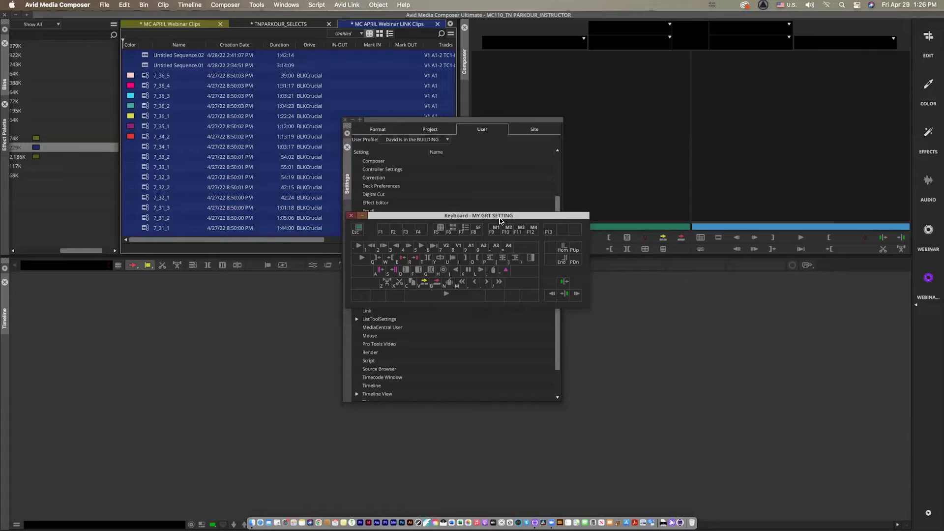
pyautogui.moveTo(501, 217); pyautogui.dragTo(453, 216)
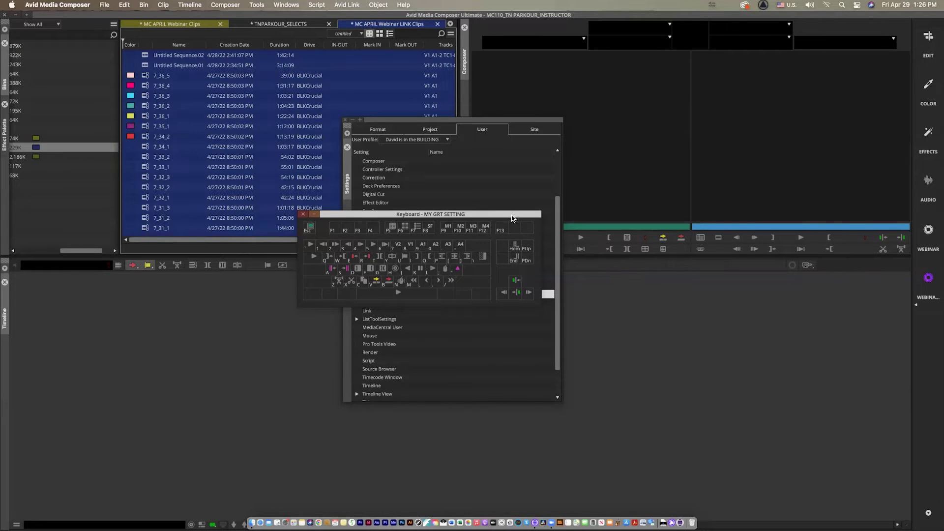
pyautogui.moveTo(511, 214); pyautogui.dragTo(483, 208)
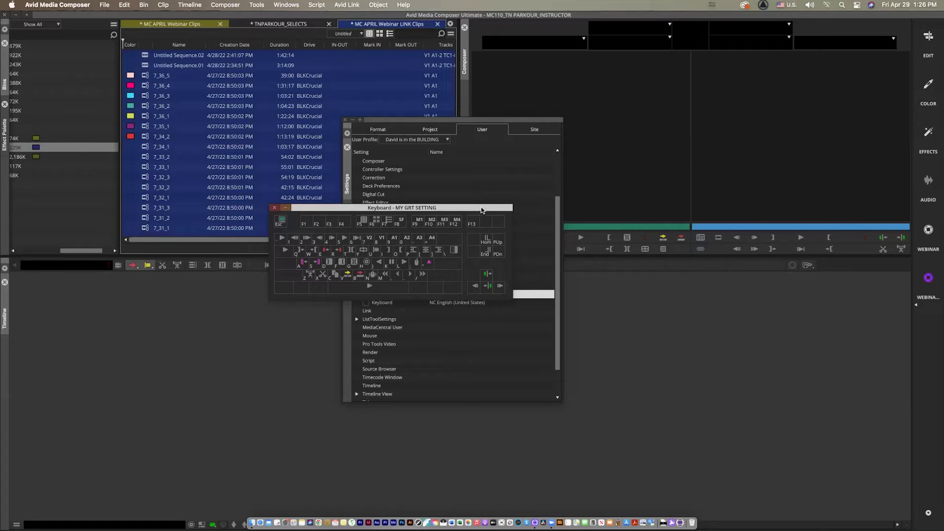
pyautogui.click(374, 219)
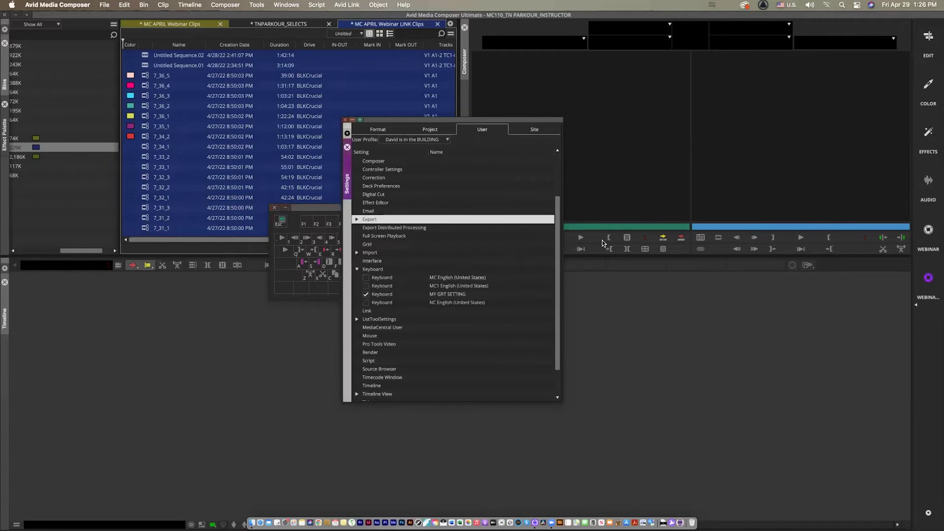
pyautogui.click(335, 208)
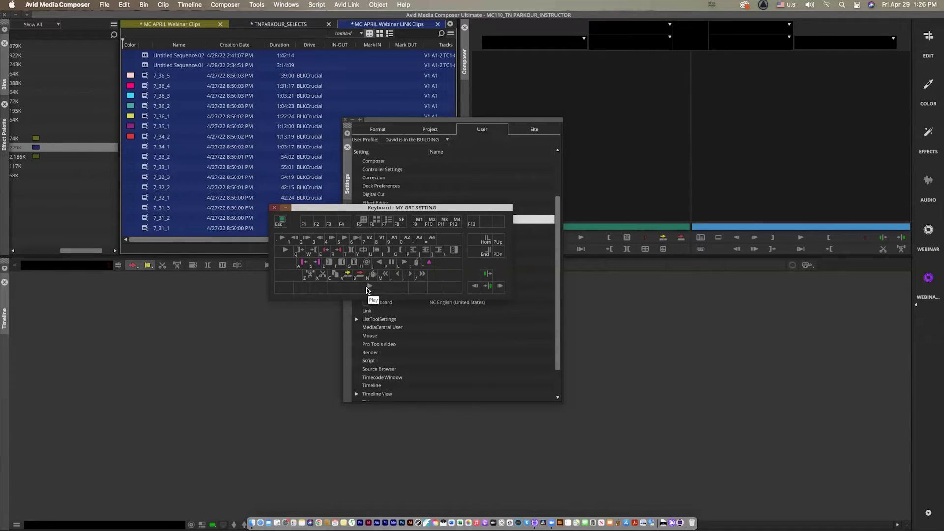
pyautogui.moveTo(393, 208); pyautogui.dragTo(494, 283)
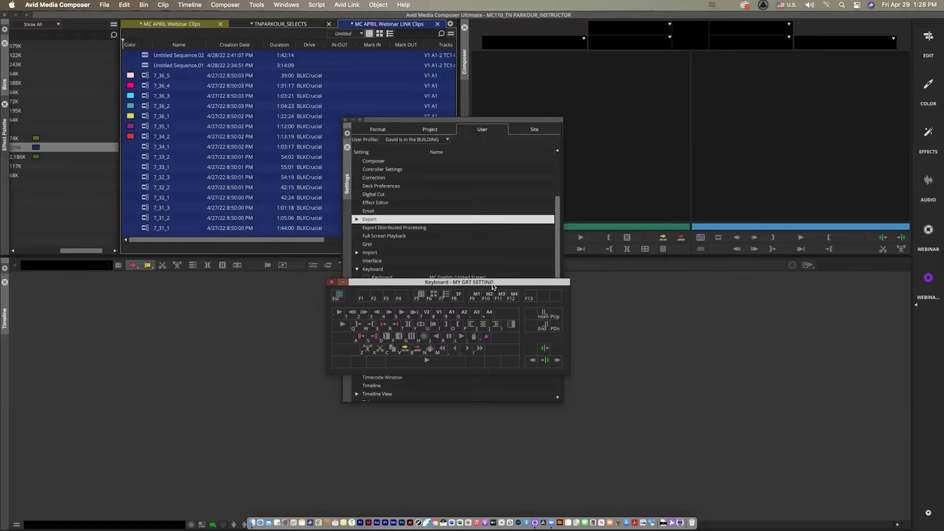
pyautogui.press('super+3')
pyautogui.moveTo(518, 258); pyautogui.dragTo(281, 91)
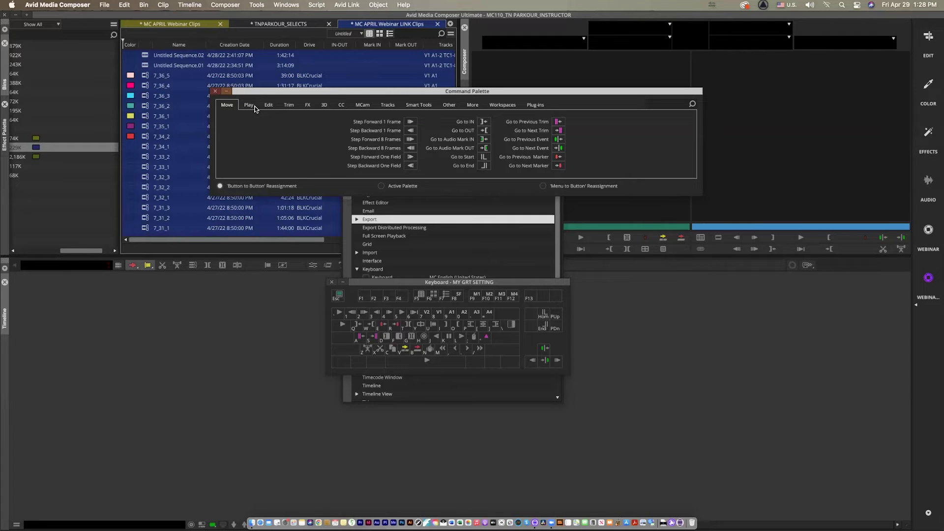
# Search the Command Palette for "trim" and clear the search
pyautogui.click(691, 104)
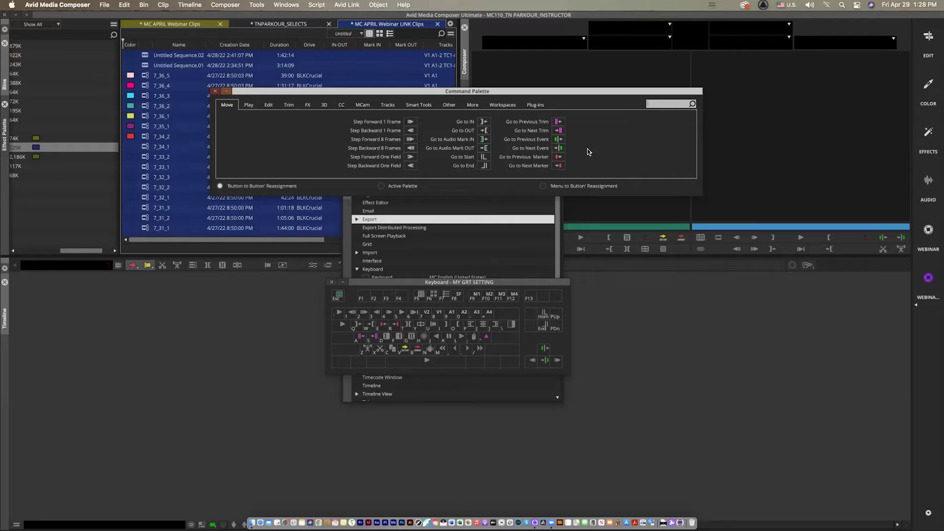
pyautogui.write('trim')
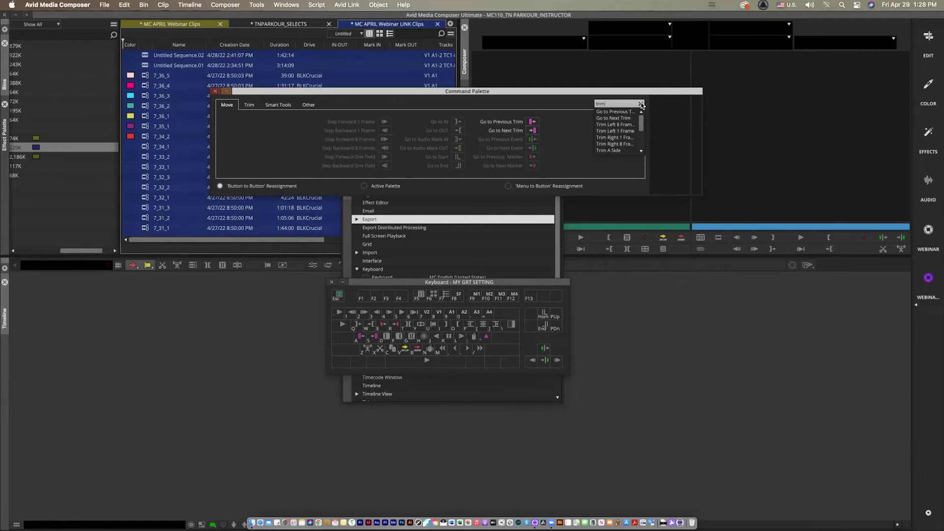
pyautogui.click(572, 123)
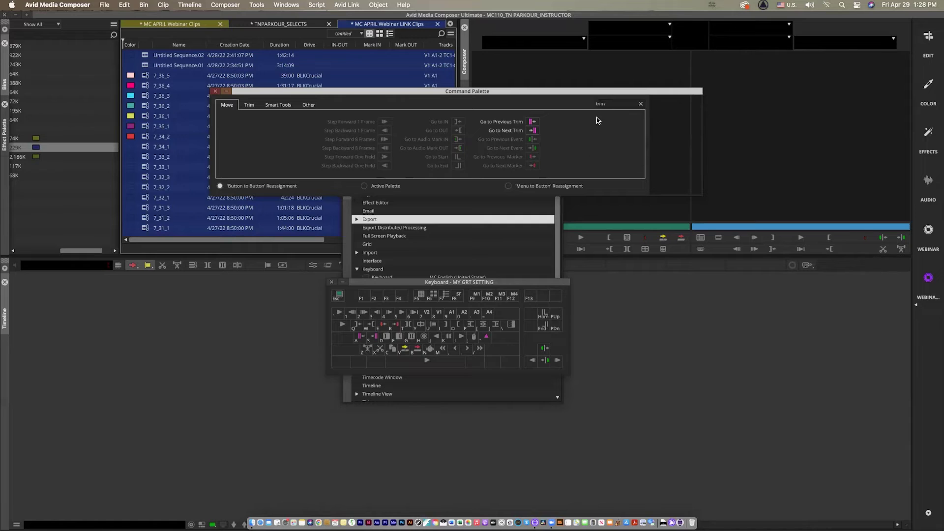
pyautogui.click(640, 103)
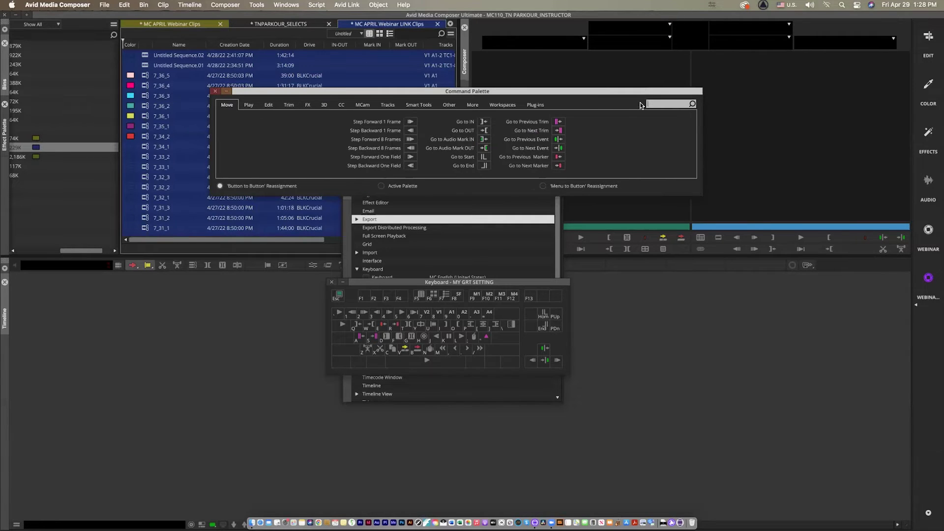
# Look through the Play, Edit, Trim, FX and 3D command categories of the Command Palette
pyautogui.click(248, 105)
pyautogui.click(268, 105)
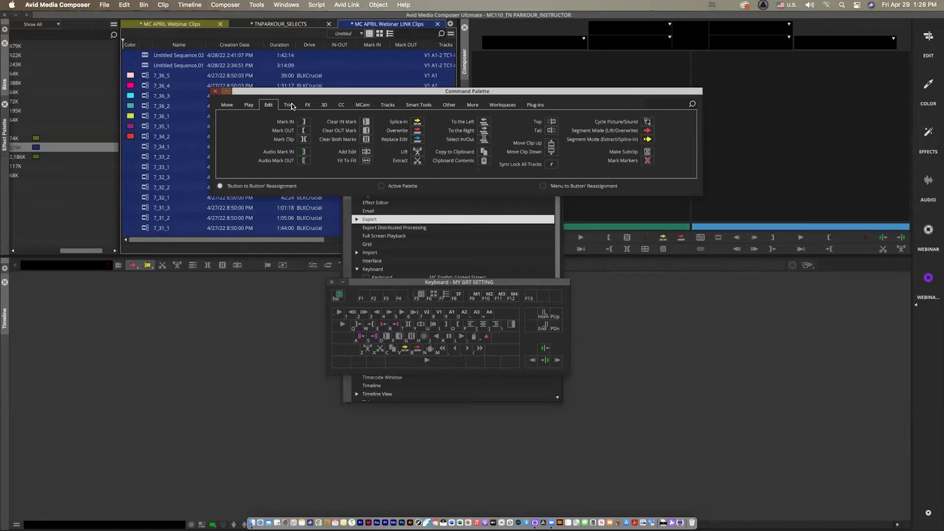
pyautogui.click(289, 106)
pyautogui.click(307, 105)
pyautogui.click(325, 105)
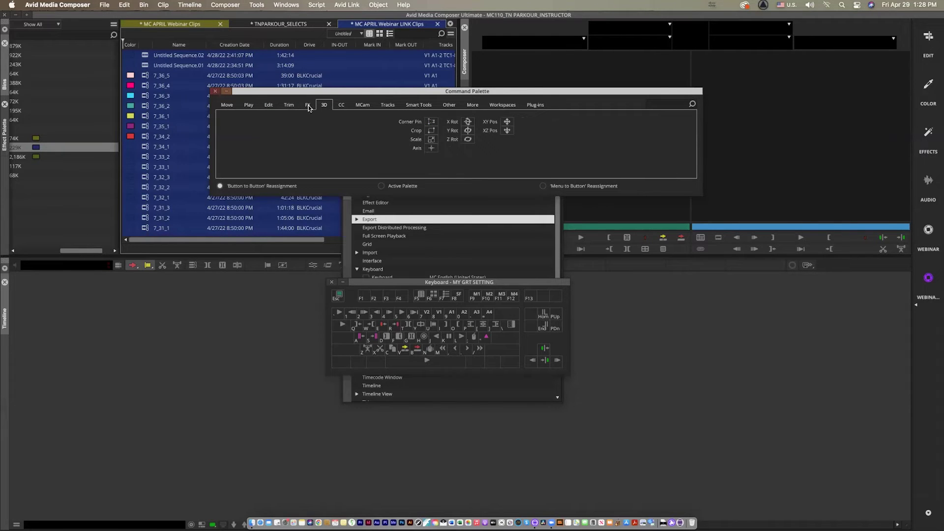
# Assign the Stop command from the Play category to the space bar in the MY GRT SETTING keyboard layout
pyautogui.click(251, 105)
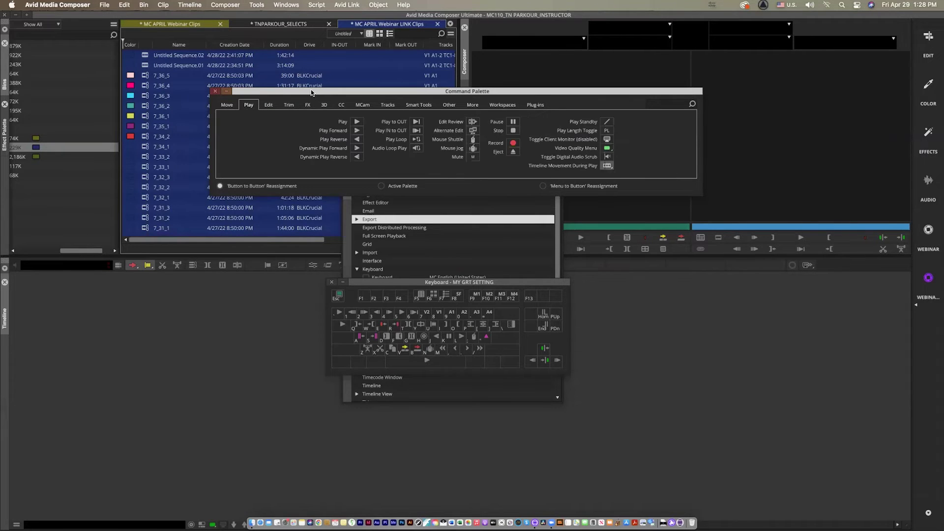
pyautogui.moveTo(312, 89); pyautogui.dragTo(320, 108)
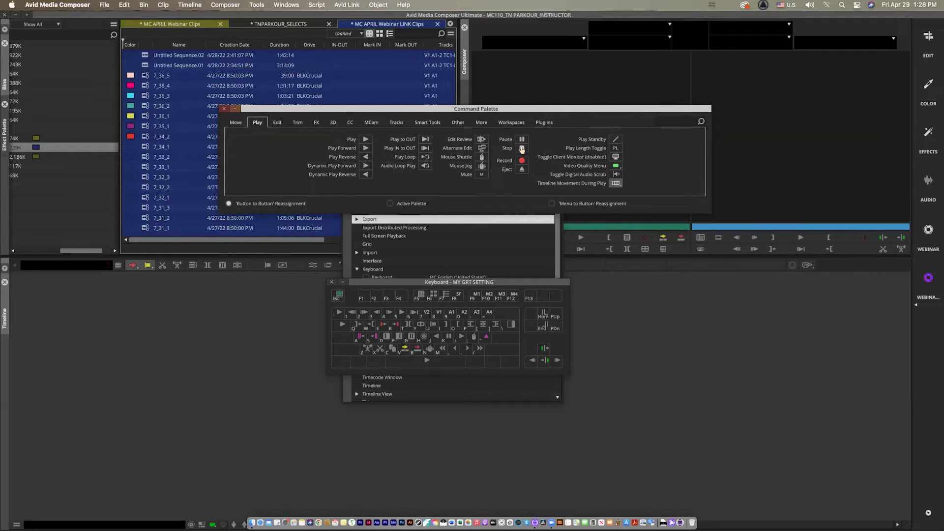
pyautogui.moveTo(522, 149); pyautogui.dragTo(425, 362)
# Move the Command Palette clear of the Settings window and save the changed settings with Update User Profile
pyautogui.moveTo(416, 109); pyautogui.dragTo(654, 47)
pyautogui.click(412, 119)
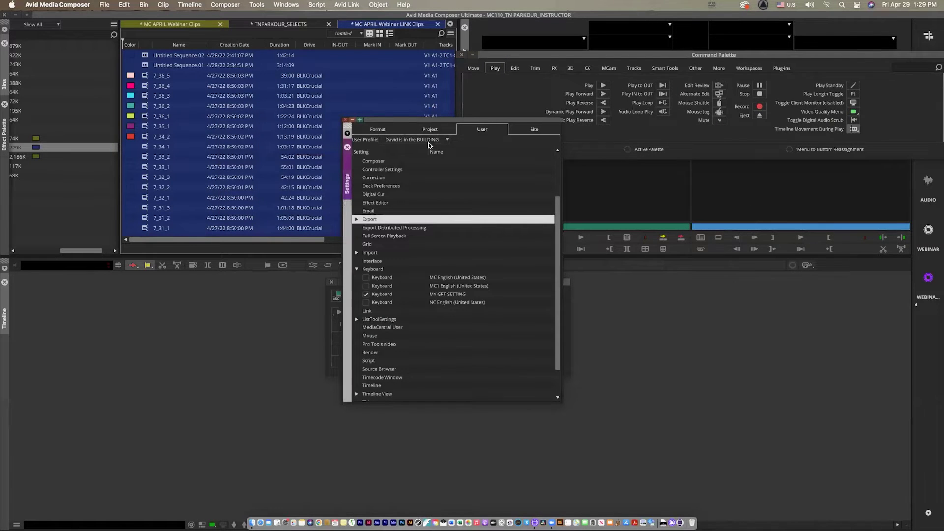
pyautogui.click(448, 141)
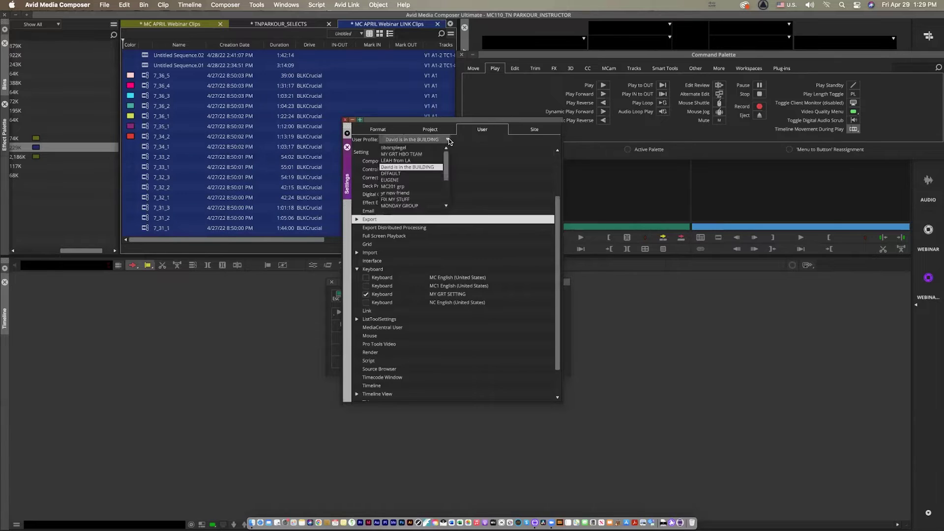
pyautogui.moveTo(446, 166); pyautogui.dragTo(456, 225)
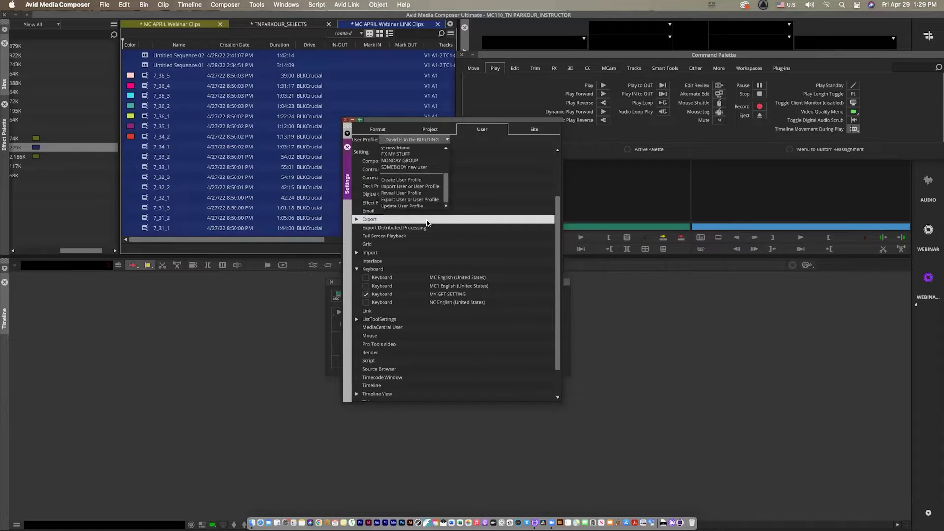
pyautogui.click(394, 207)
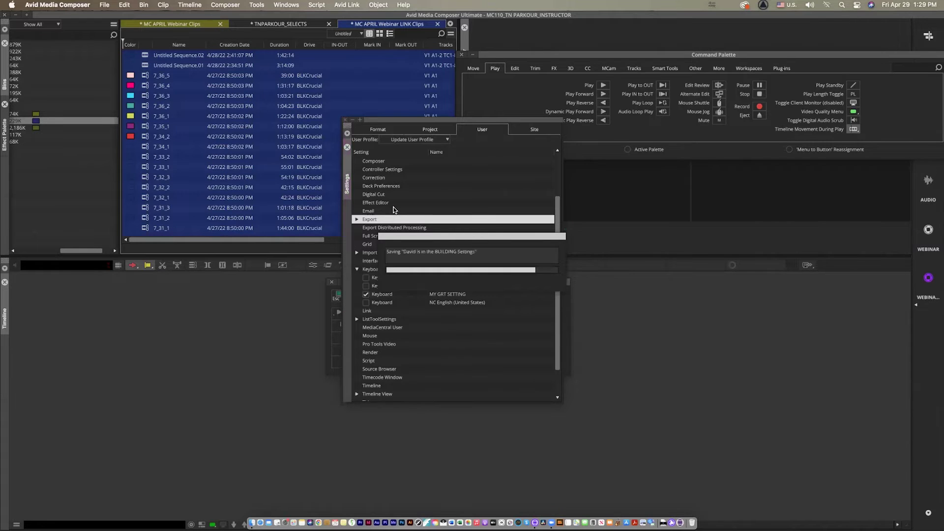
pyautogui.click(466, 277)
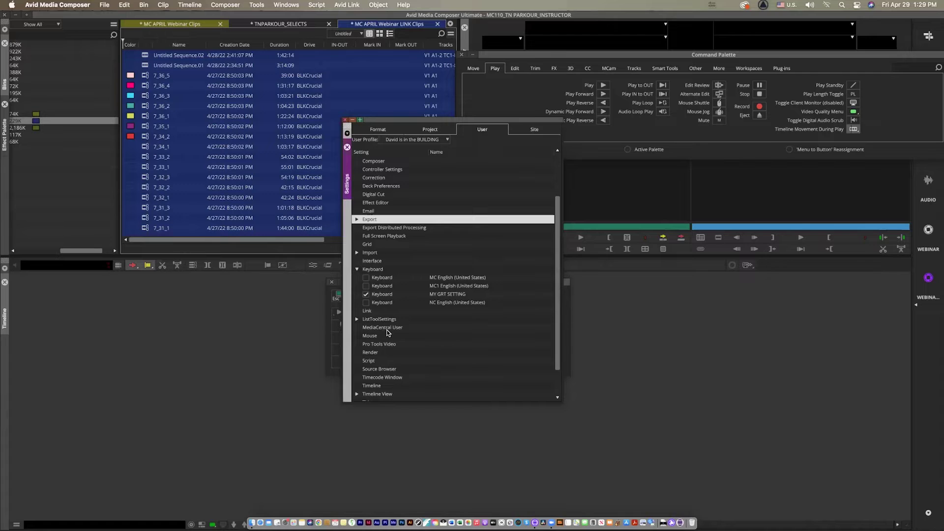
# Reopen the MY GRT SETTING keyboard layout and examine its regular and Shift key assignments
pyautogui.click(366, 278)
pyautogui.doubleClick(379, 295)
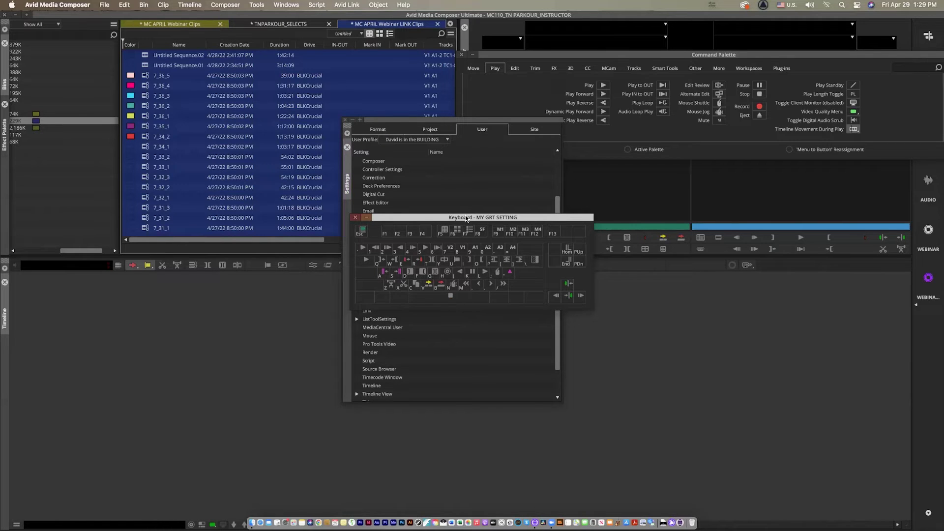
pyautogui.moveTo(467, 217); pyautogui.dragTo(462, 274)
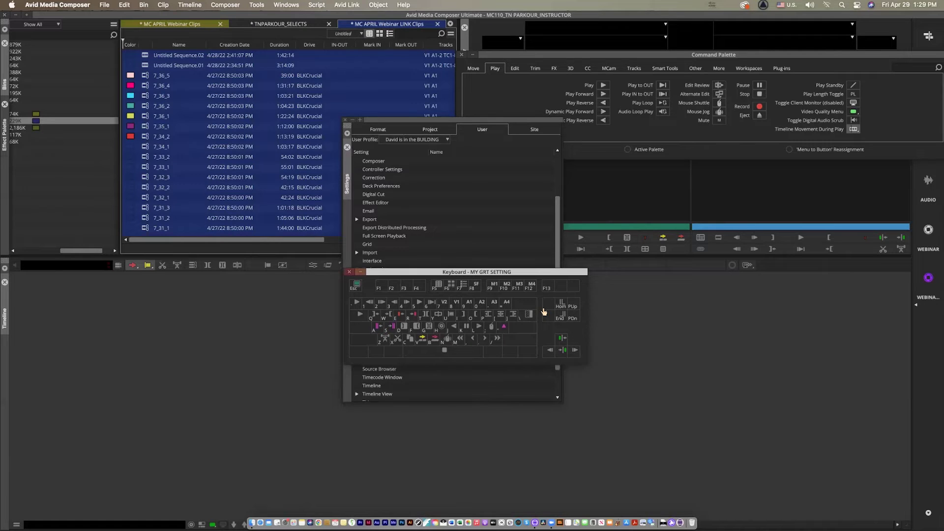
pyautogui.press('shift')
# Move the keyboard layout window aside and close both the Settings window and the keyboard layout
pyautogui.moveTo(399, 273); pyautogui.dragTo(551, 269)
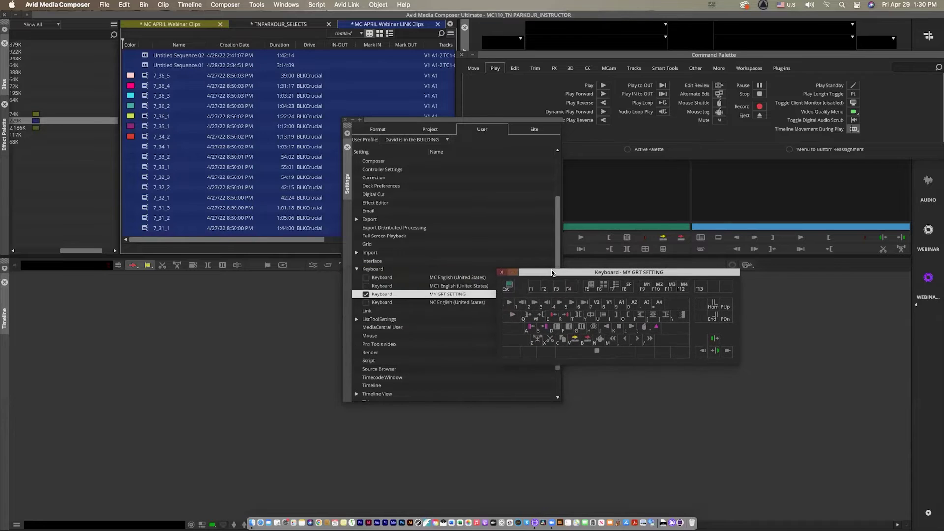
pyautogui.click(346, 120)
pyautogui.click(502, 272)
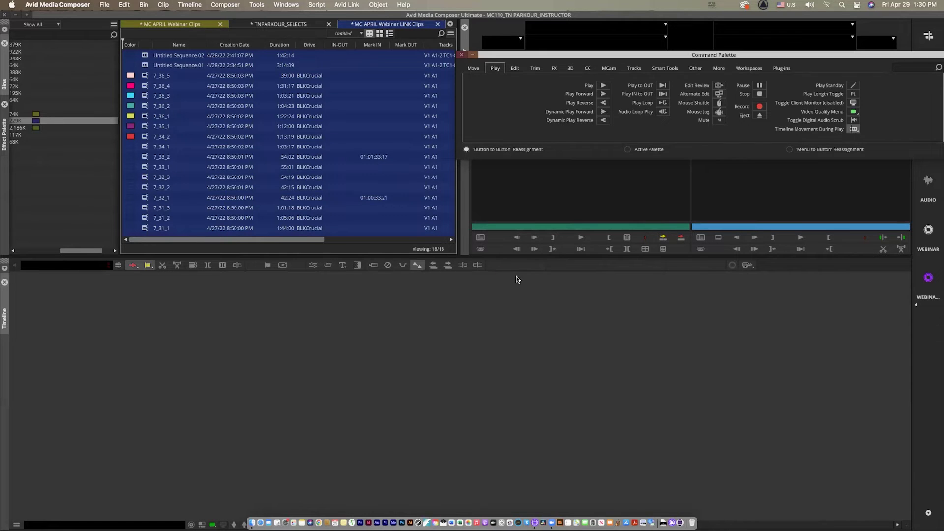
# Open the Interface user settings, preview the darkest brightness, and apply the second-darkest level
pyautogui.press('super+equal')
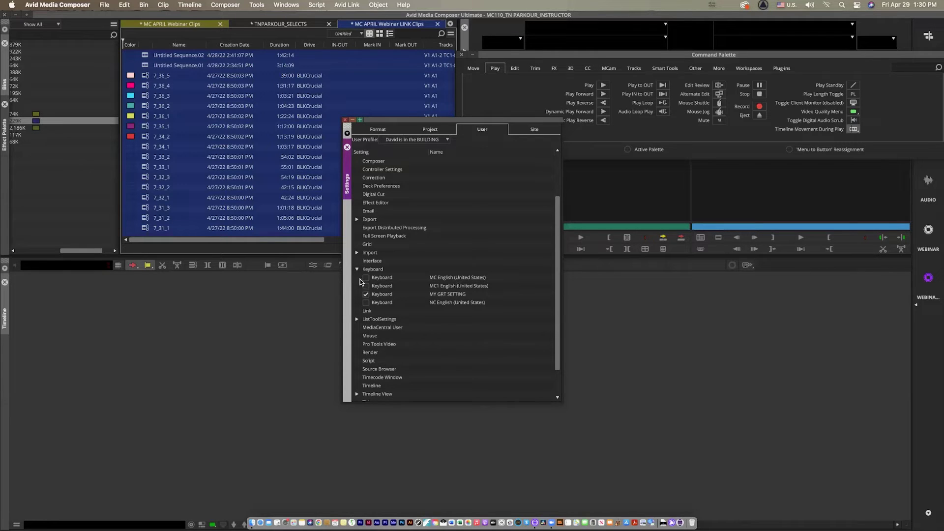
pyautogui.doubleClick(368, 261)
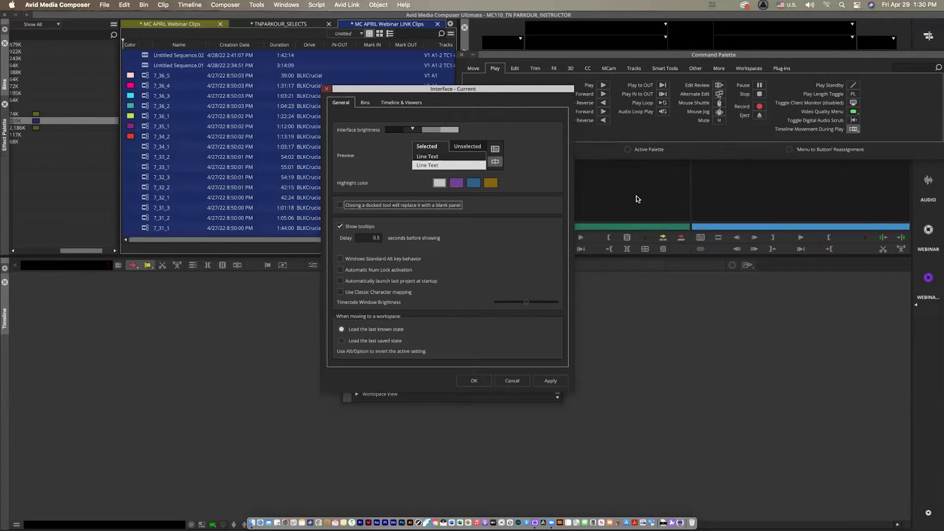
pyautogui.click(394, 129)
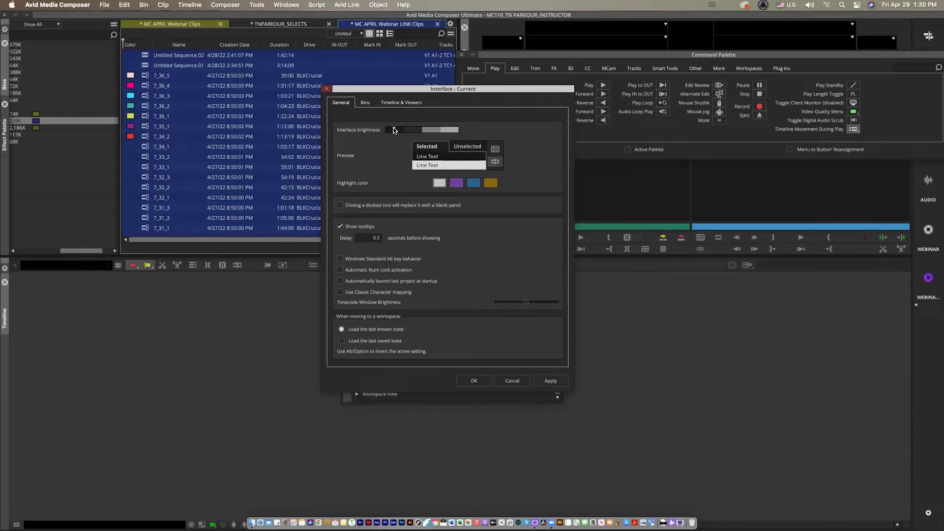
pyautogui.click(412, 129)
pyautogui.click(550, 381)
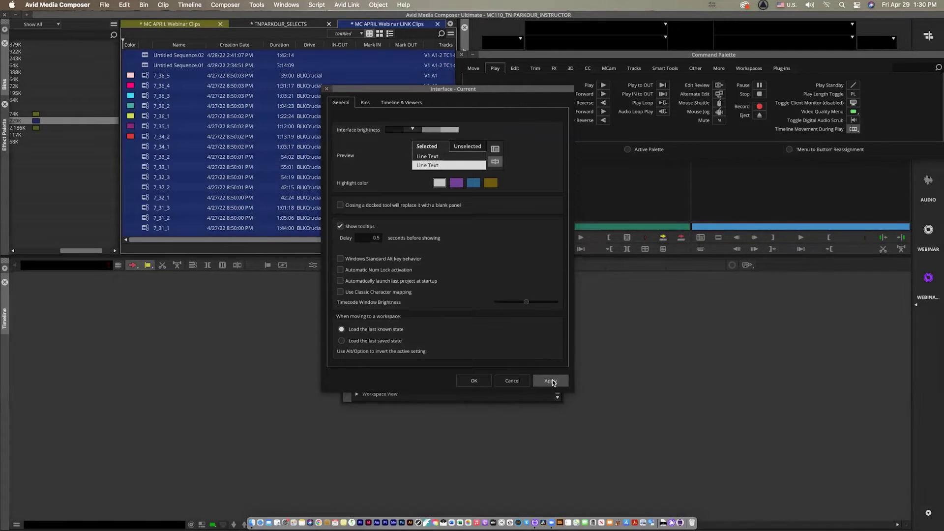
# Try the two lightest interface brightness levels, applying each one in turn
pyautogui.click(431, 130)
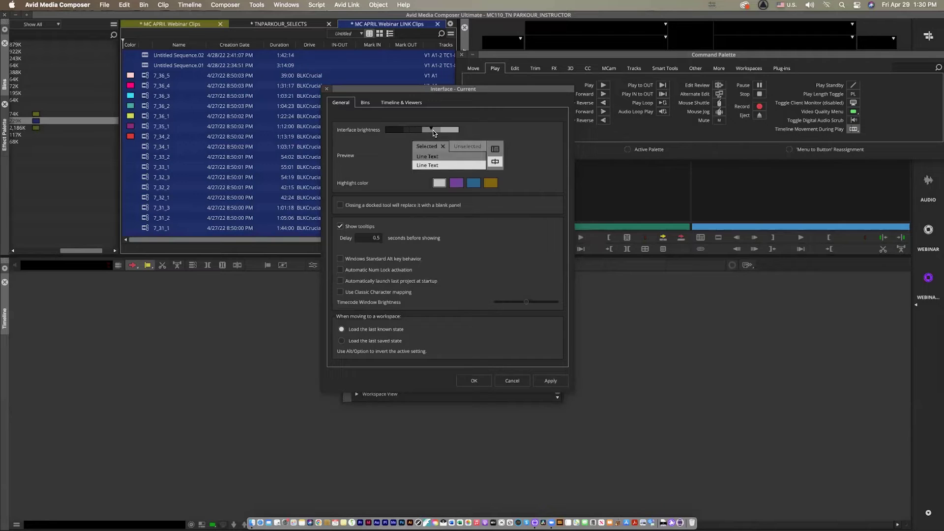
pyautogui.click(551, 381)
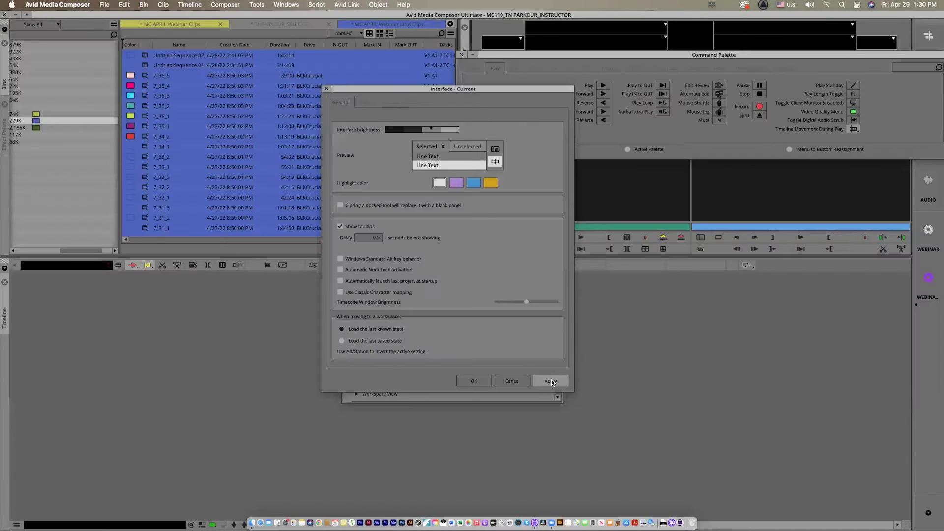
pyautogui.click(449, 129)
pyautogui.click(549, 382)
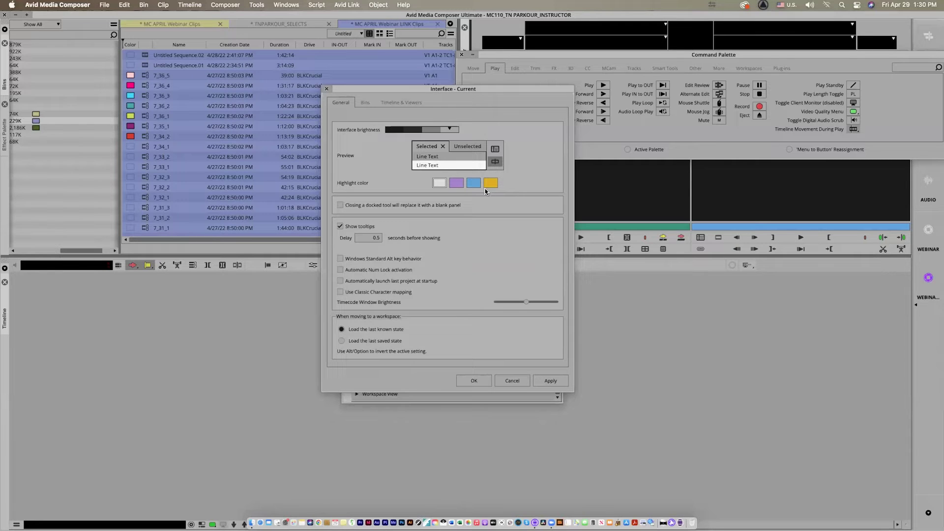
# Return the interface brightness to the second-darkest level, apply it and accept the Interface settings
pyautogui.click(412, 129)
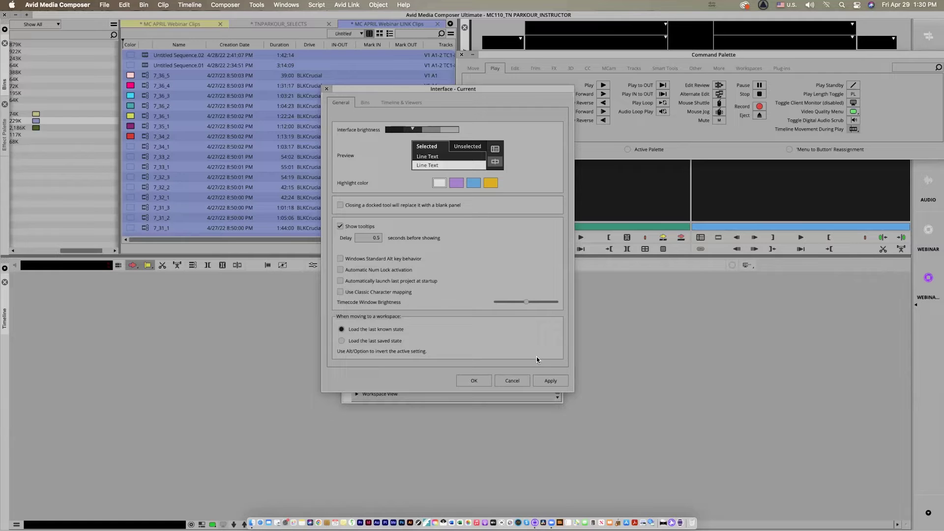
pyautogui.click(550, 382)
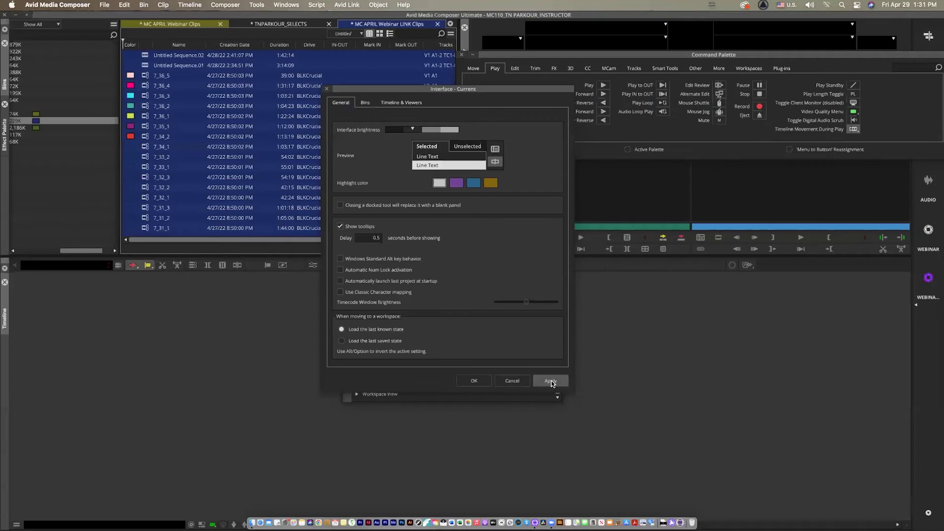
pyautogui.click(474, 380)
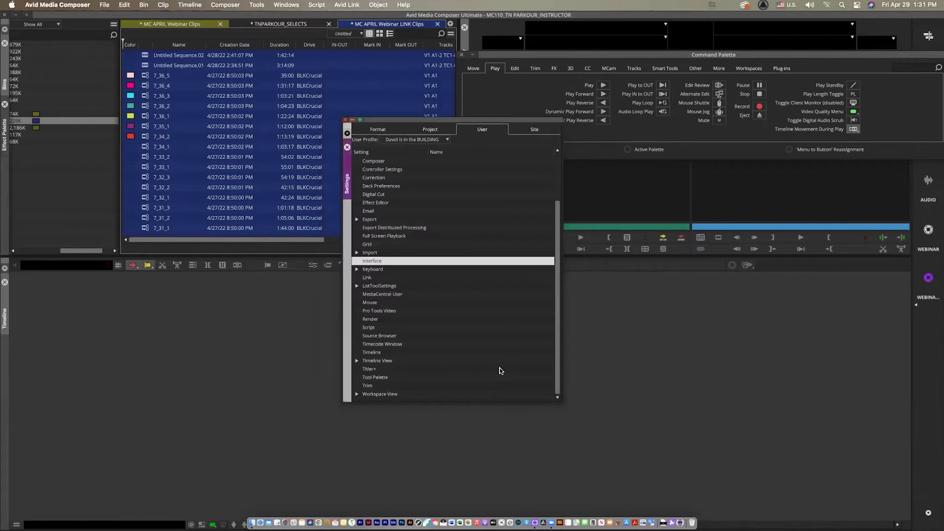
# Reopen the Interface settings and apply purple as the highlight color
pyautogui.click(383, 236)
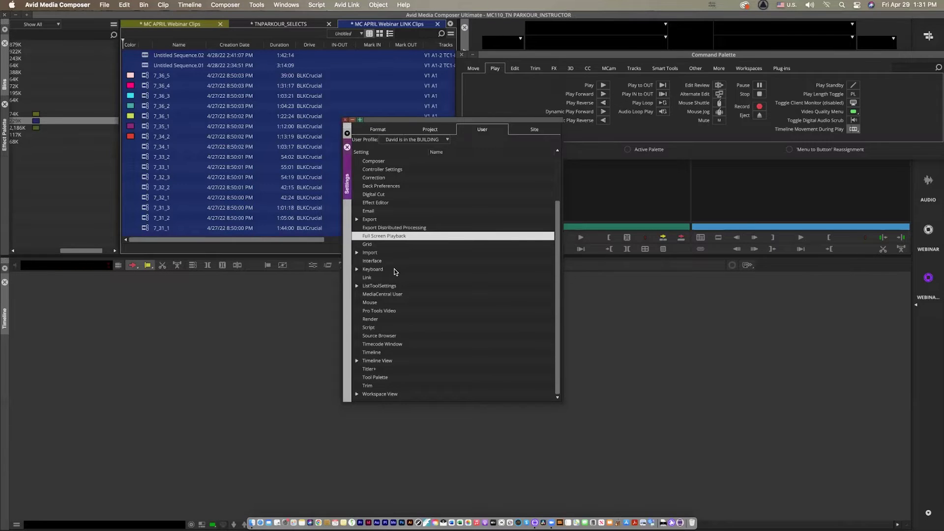
pyautogui.doubleClick(372, 261)
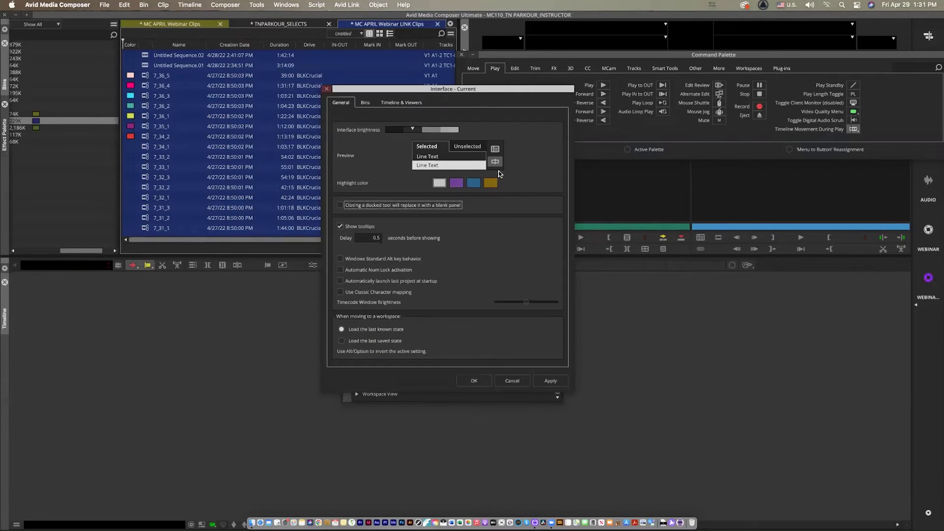
pyautogui.click(456, 183)
pyautogui.click(551, 381)
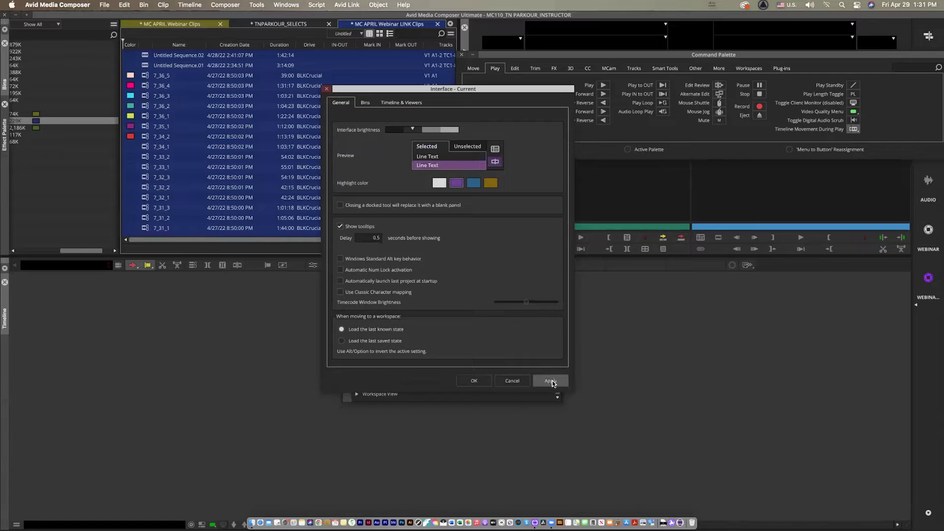
pyautogui.click(472, 380)
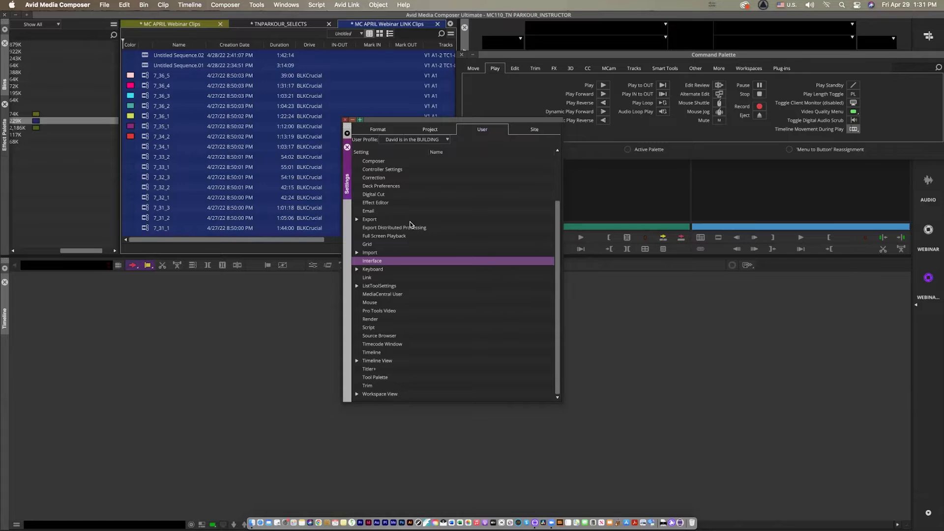
# Move the Settings window slightly further away from the bin's clip list
pyautogui.click(384, 194)
pyautogui.click(492, 134)
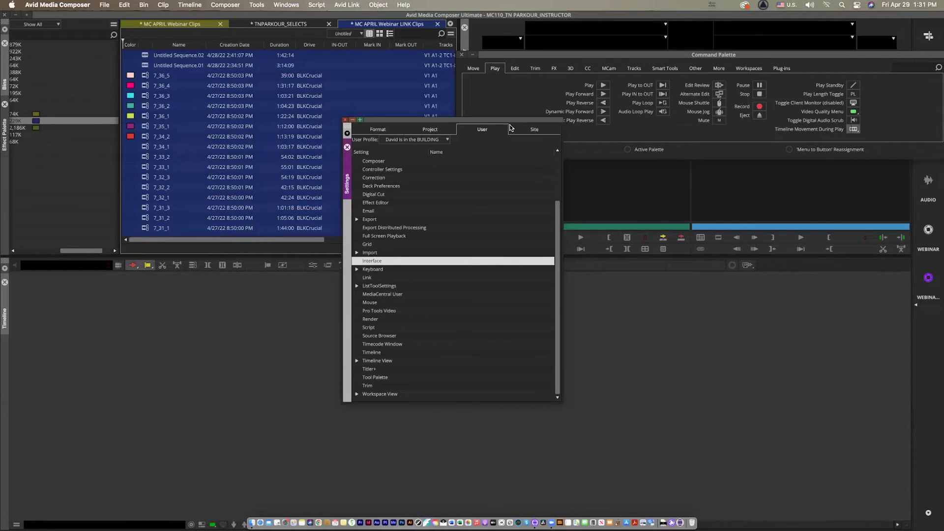
pyautogui.moveTo(509, 120); pyautogui.dragTo(511, 124)
pyautogui.click(499, 180)
pyautogui.moveTo(499, 179); pyautogui.dragTo(523, 148)
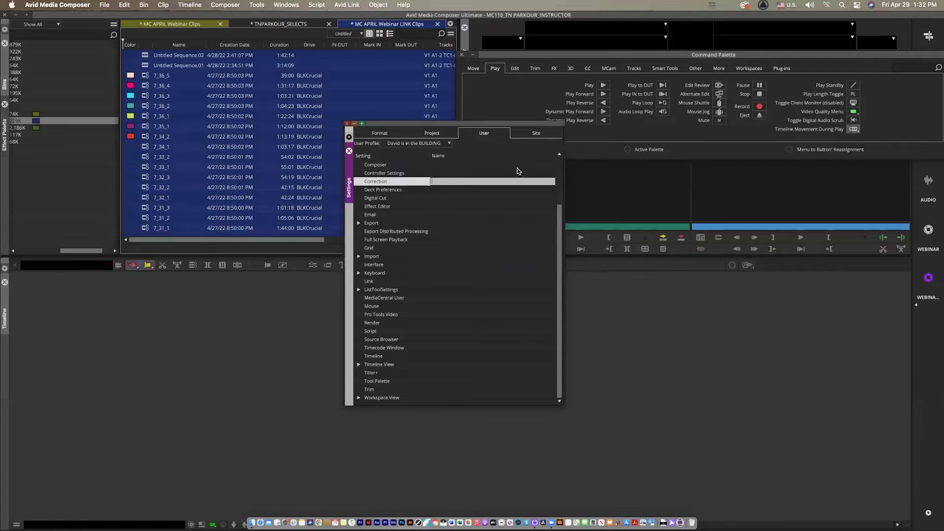
pyautogui.moveTo(459, 124); pyautogui.dragTo(481, 124)
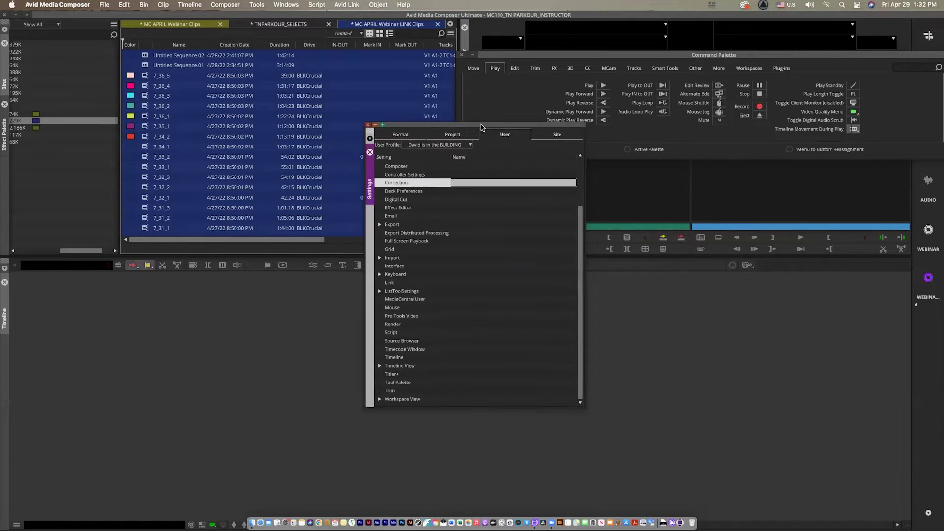
# In the project's Media Creation settings, set the Render video drive to SANDISK02 and accept the change
pyautogui.click(460, 138)
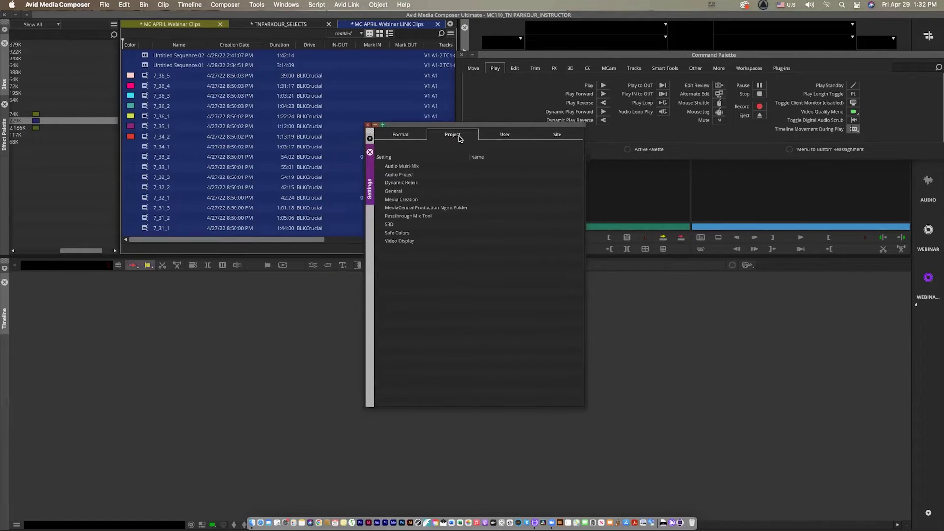
pyautogui.doubleClick(396, 202)
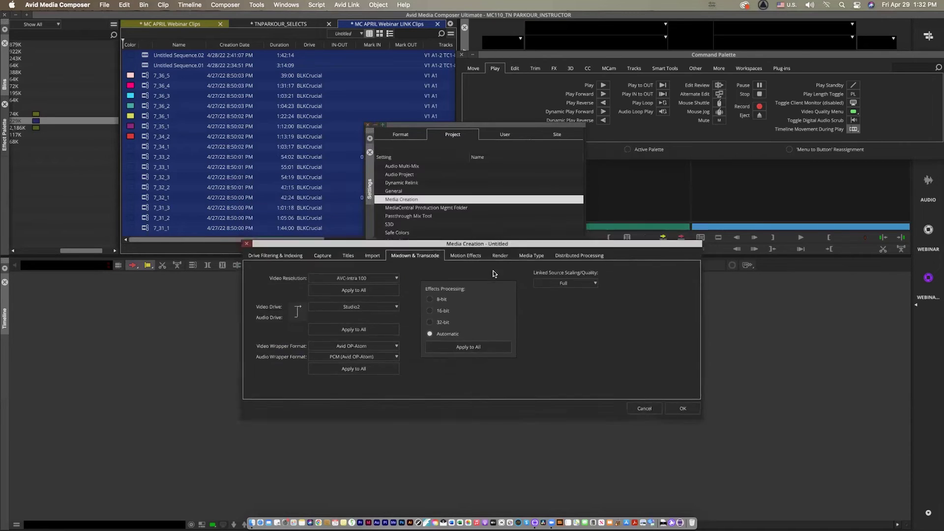
pyautogui.moveTo(497, 243); pyautogui.dragTo(535, 258)
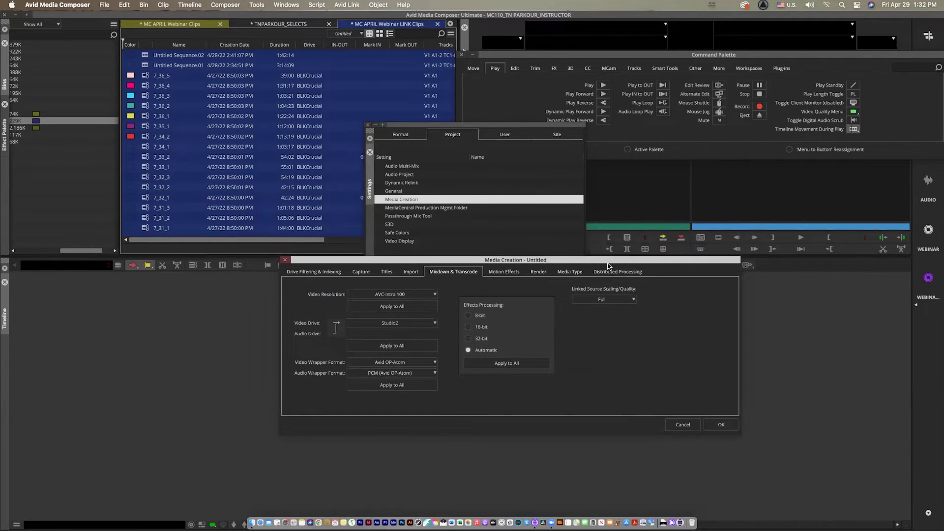
pyautogui.click(541, 272)
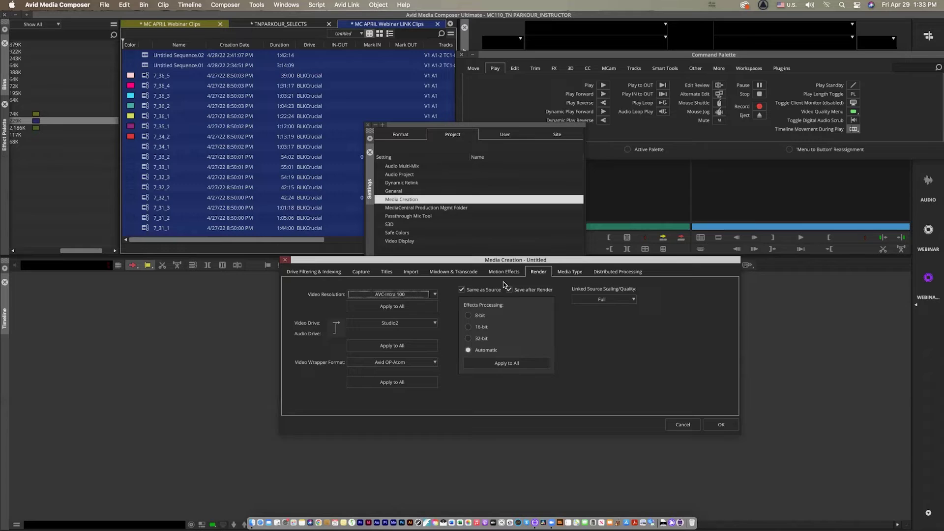
pyautogui.click(432, 323)
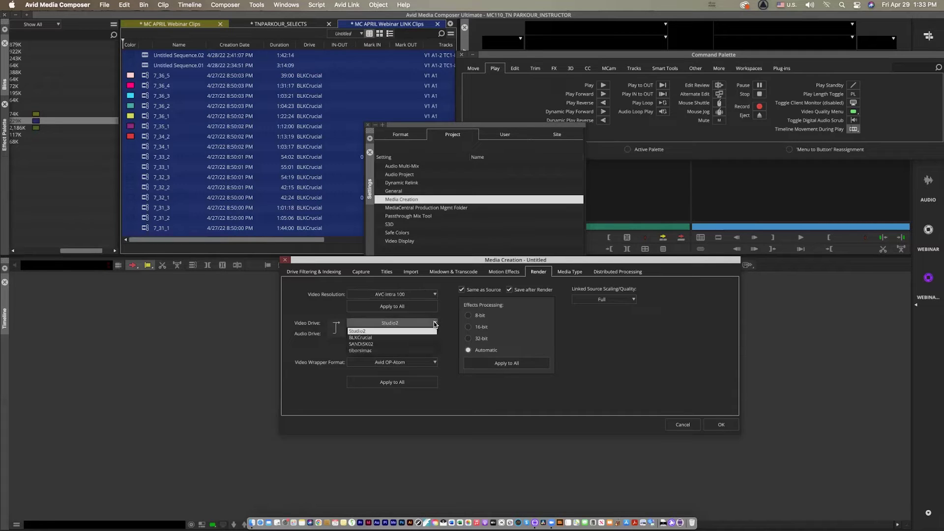
pyautogui.click(373, 345)
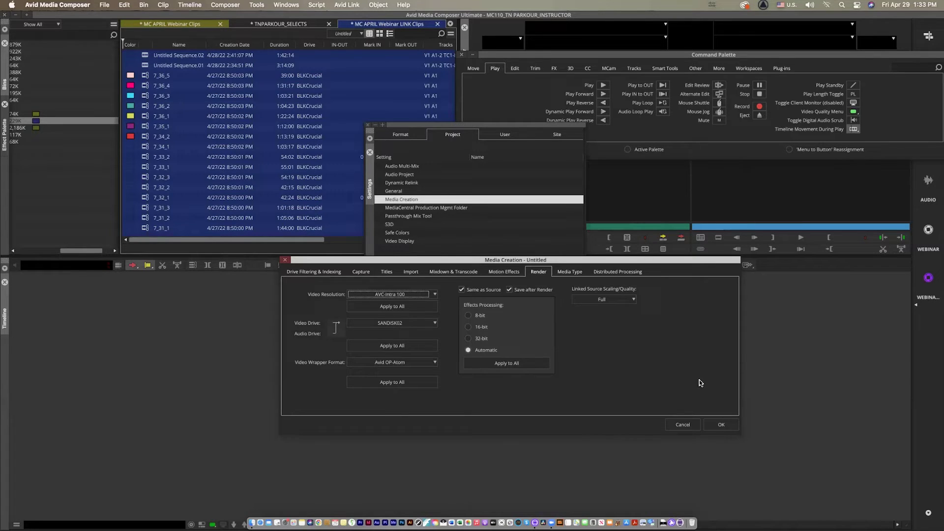
pyautogui.click(721, 424)
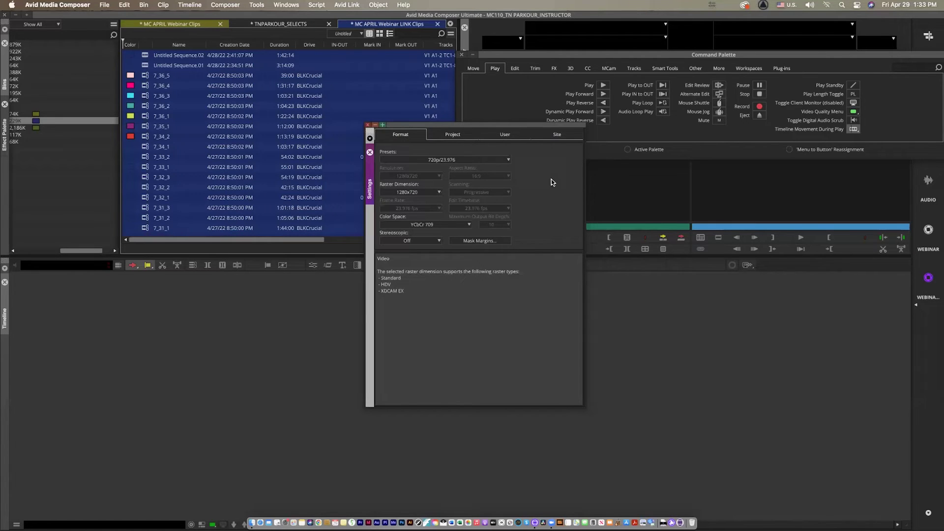
# Change the project format preset to the Ultra HD option UHD 23.976P
pyautogui.click(508, 161)
pyautogui.click(507, 161)
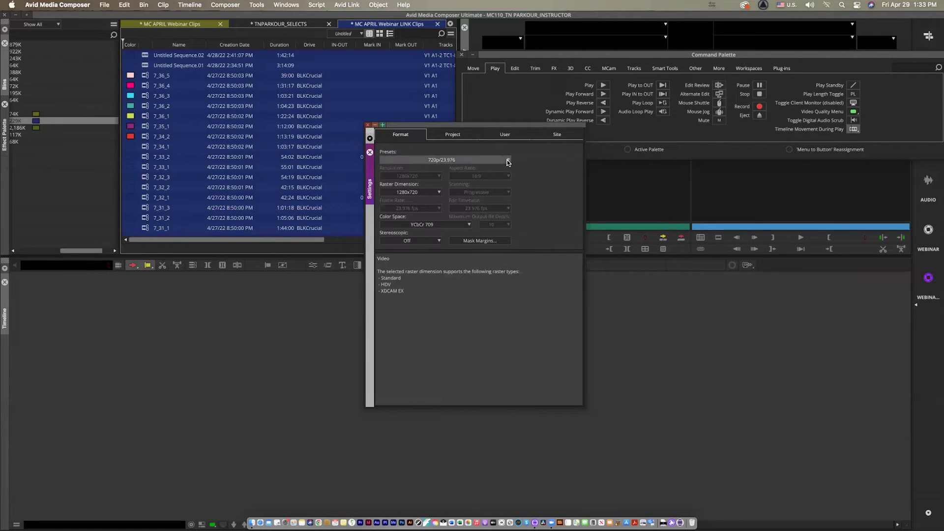
pyautogui.click(508, 160)
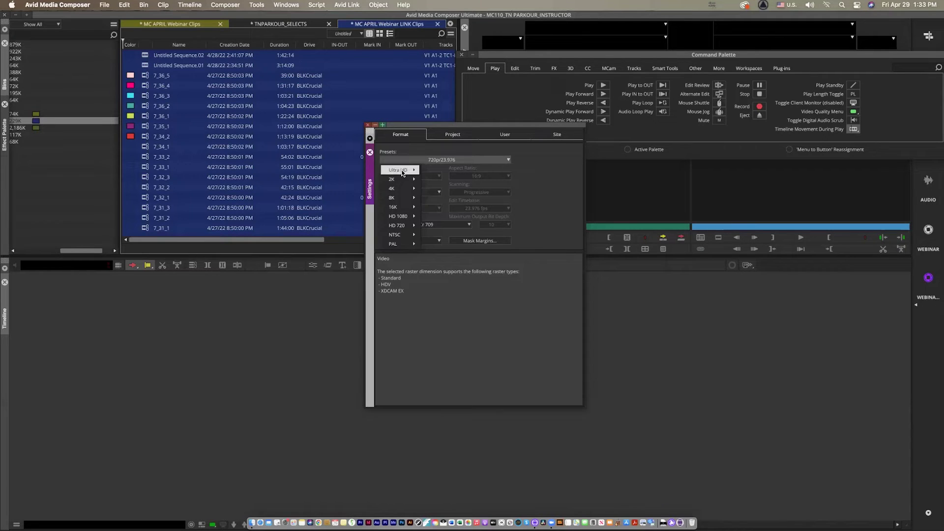
pyautogui.moveTo(402, 171)
pyautogui.click(446, 170)
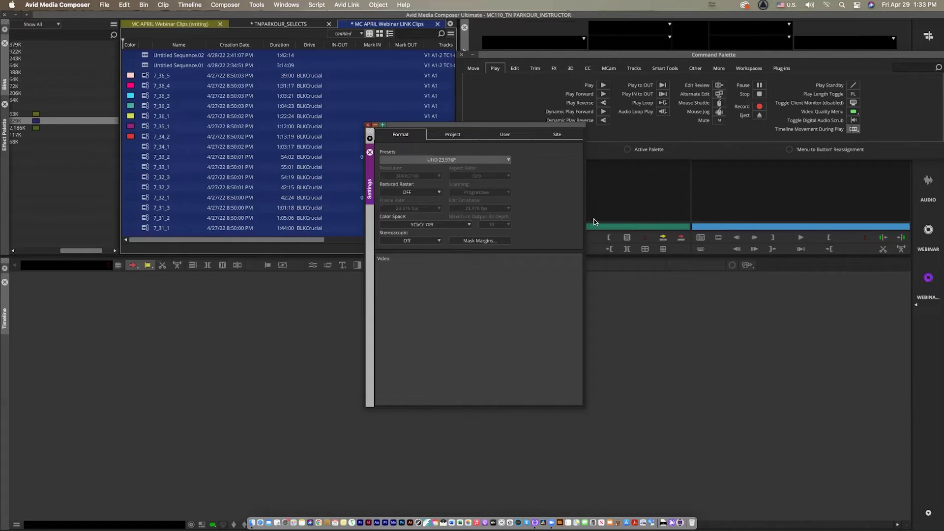
# Switch the project format preset back to the HD 720 option 720p/23.976
pyautogui.click(508, 160)
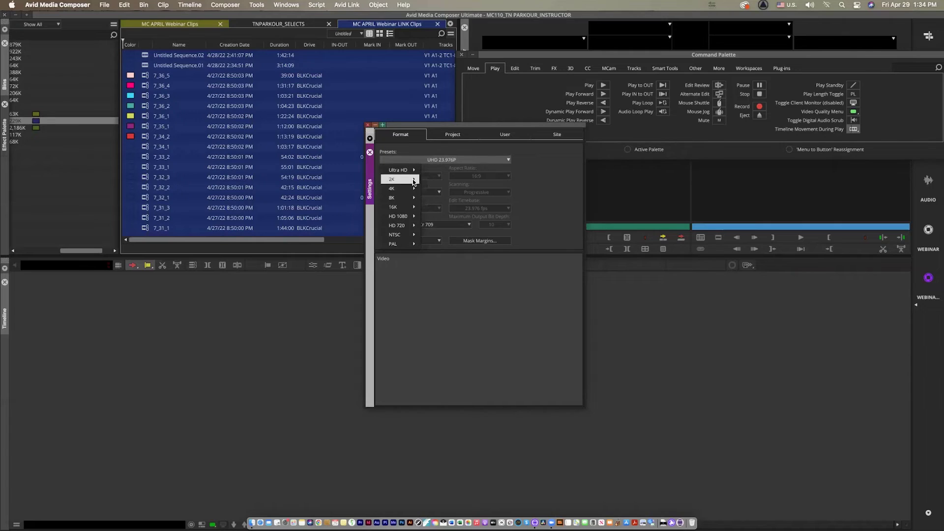
pyautogui.moveTo(402, 225)
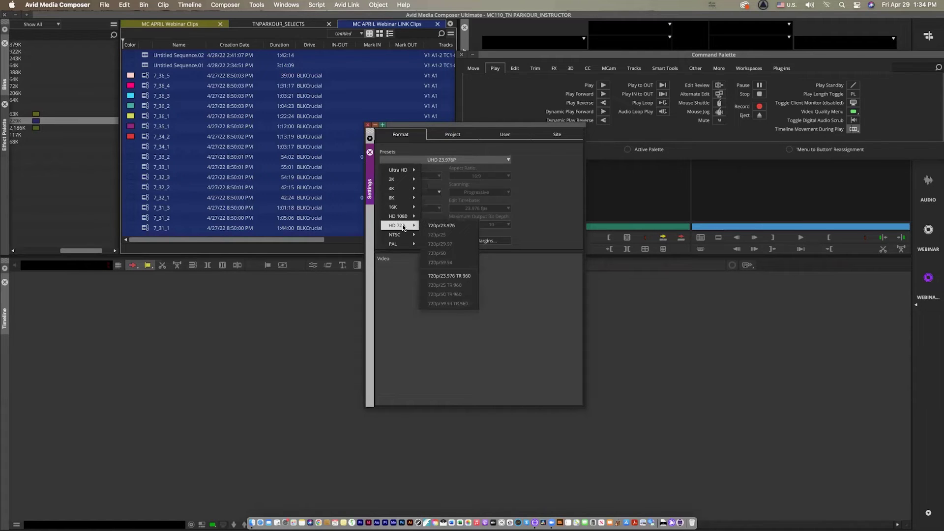
pyautogui.click(431, 225)
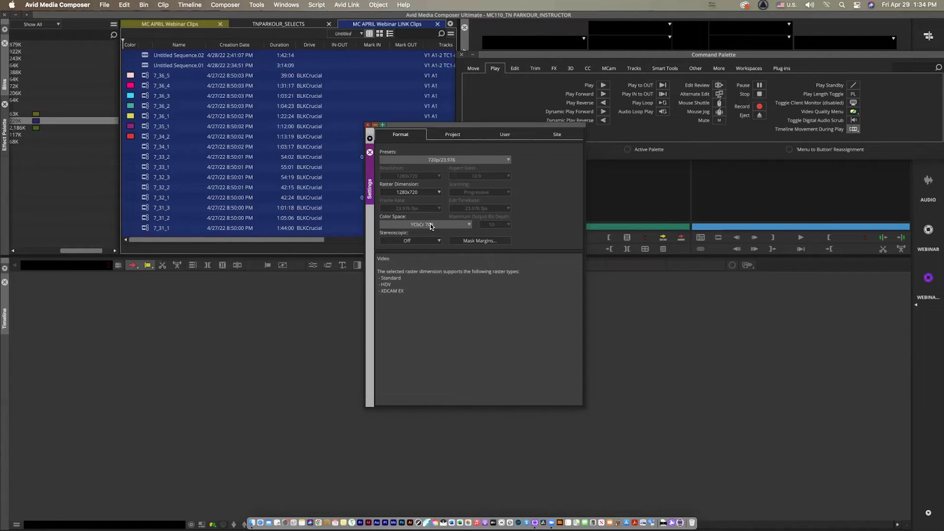
# Set the project format preset to UHD 23.976P again
pyautogui.click(508, 160)
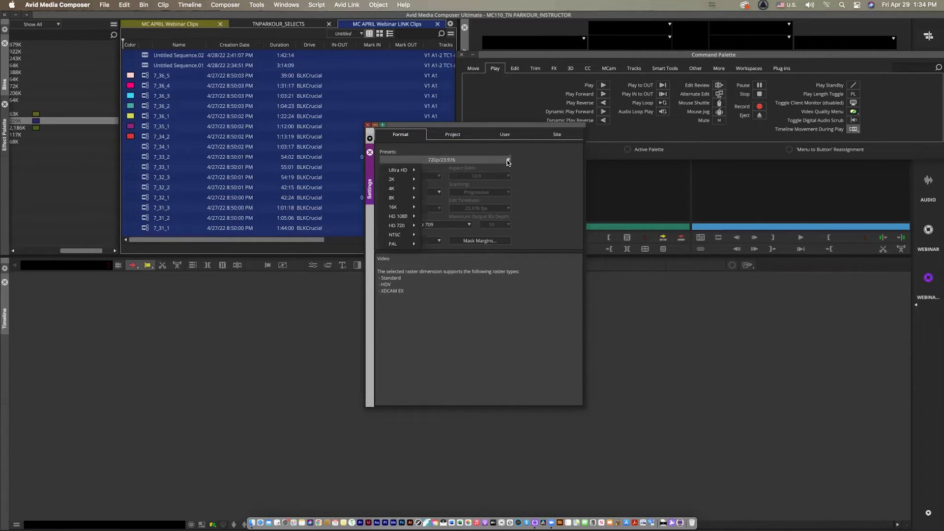
pyautogui.moveTo(399, 169)
pyautogui.click(441, 172)
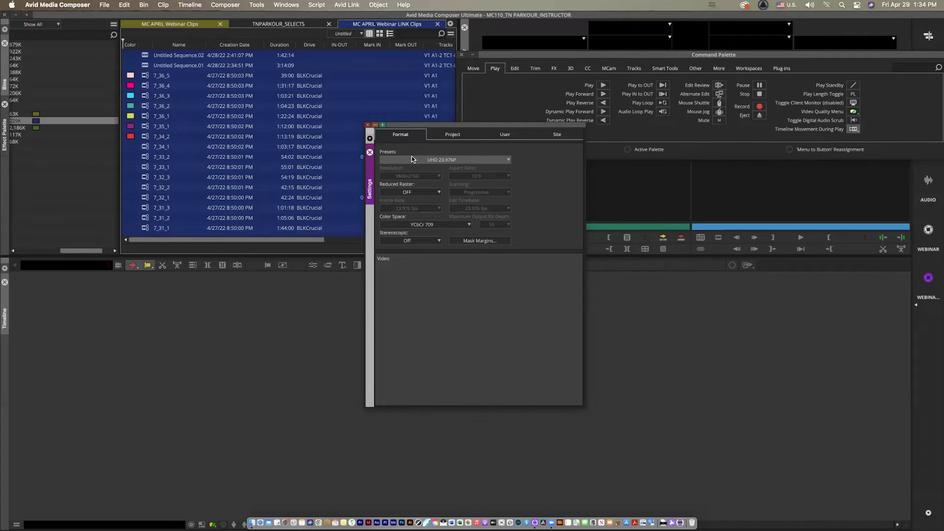
# Return the project format preset to 720p/23.976 and make the Bins tool active
pyautogui.click(506, 159)
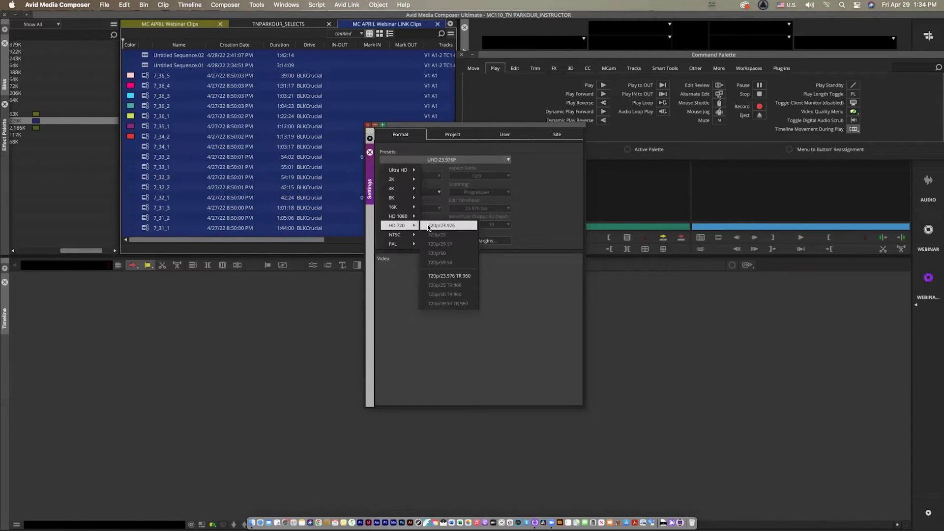
pyautogui.click(432, 226)
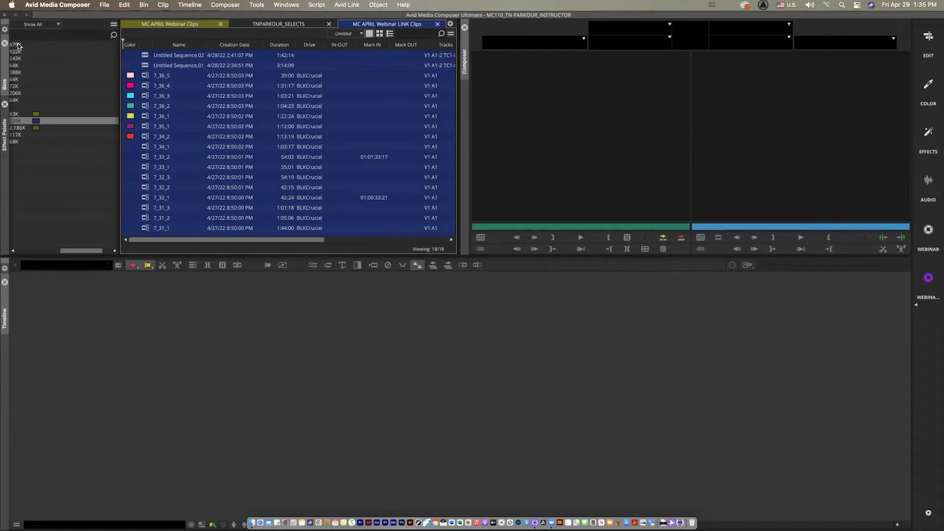
pyautogui.click(4, 64)
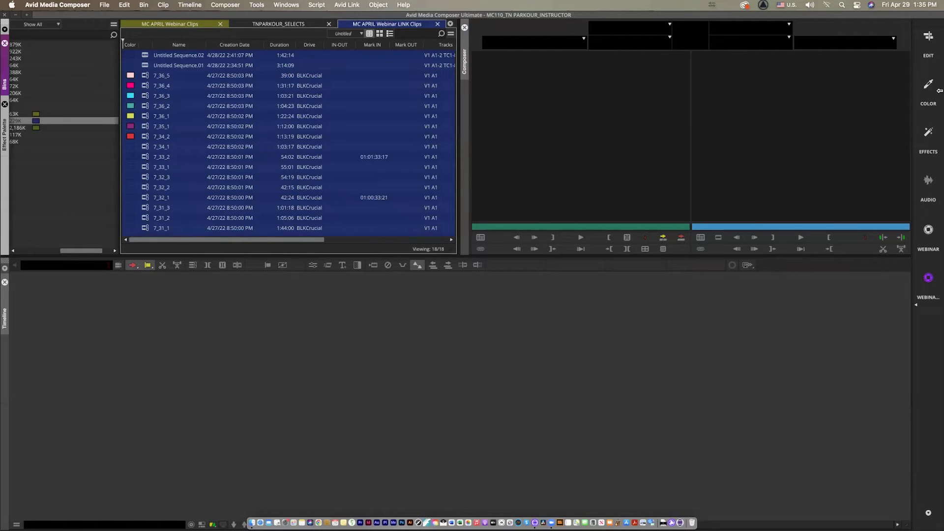
# Cycle through the Edit, Color, Effects, Audio and Webinar workspaces and return to the second Webinar workspace
pyautogui.click(928, 42)
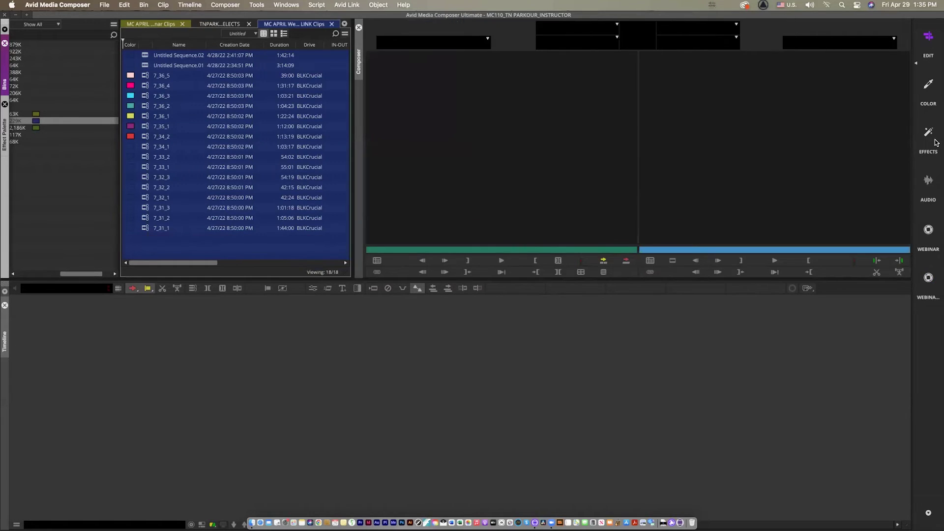
pyautogui.click(928, 89)
pyautogui.click(928, 136)
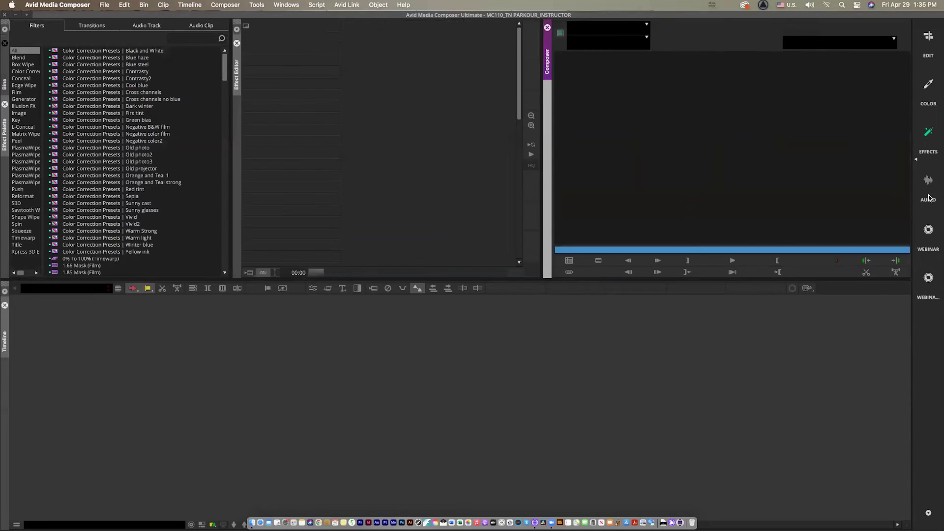
pyautogui.click(929, 195)
pyautogui.click(928, 232)
pyautogui.click(930, 284)
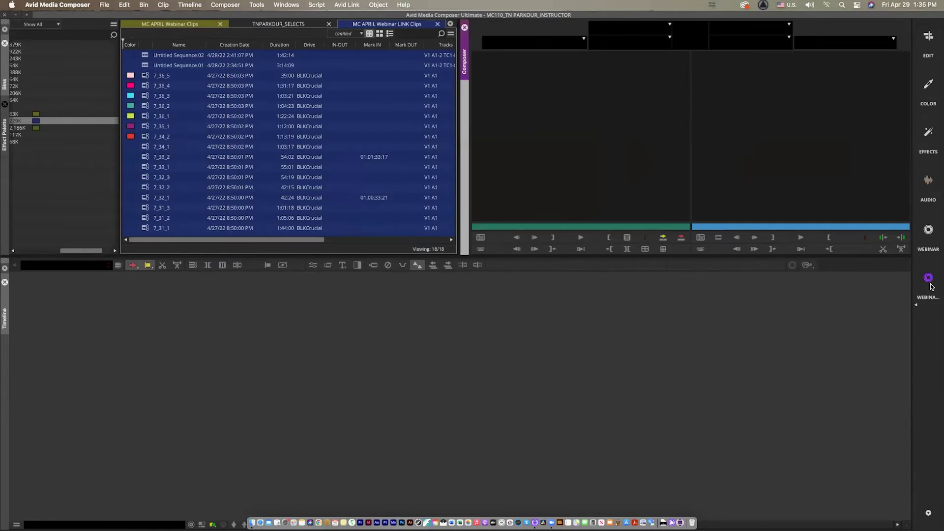
# Open the MC APRIL Webinar Seqs bin and bring the 01Webinar sequence into view using the bin map
pyautogui.click(7, 82)
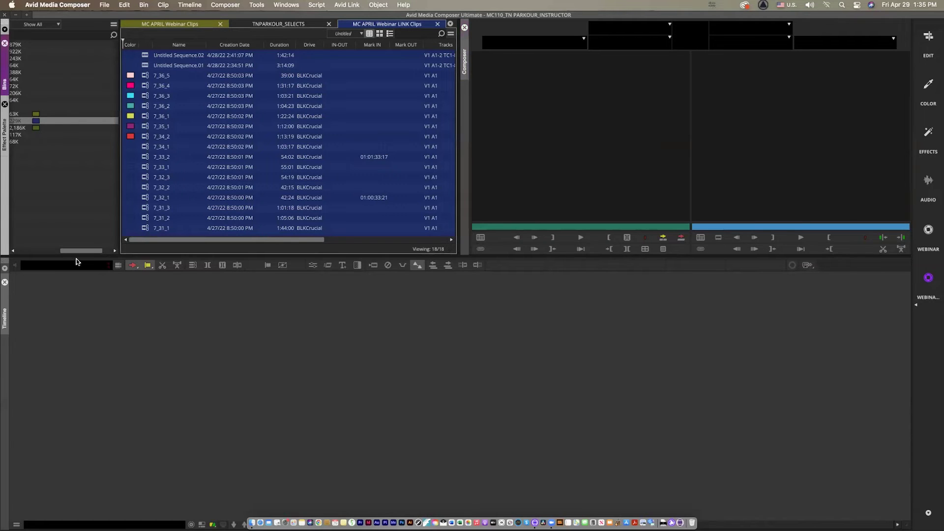
pyautogui.moveTo(79, 251); pyautogui.dragTo(15, 234)
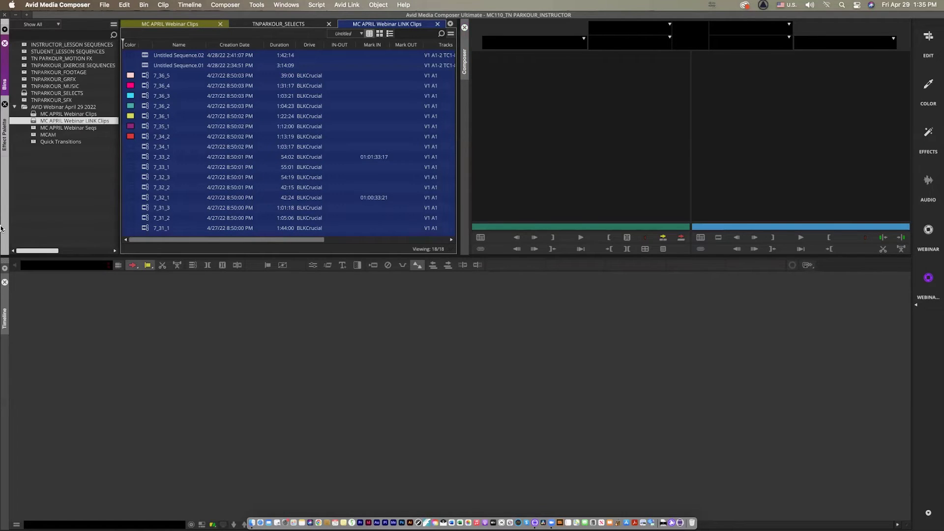
pyautogui.doubleClick(35, 129)
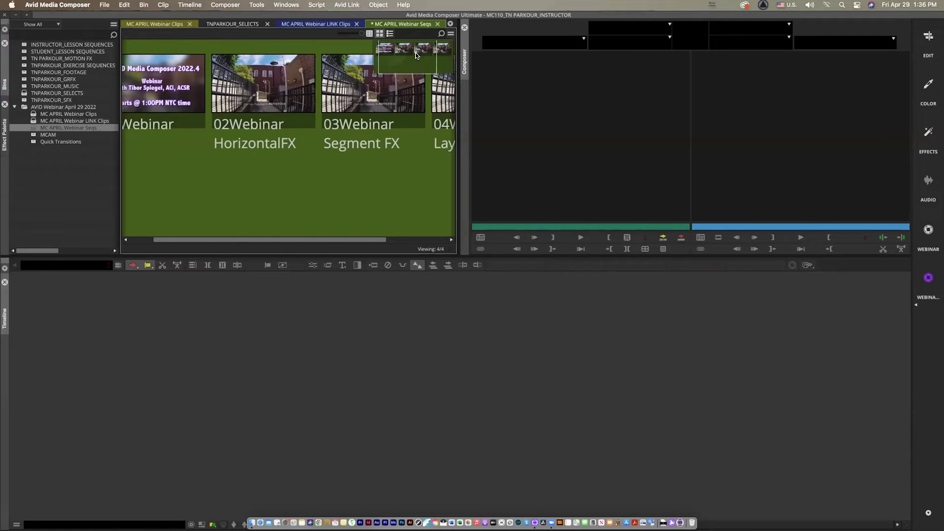
pyautogui.moveTo(414, 55); pyautogui.dragTo(379, 48)
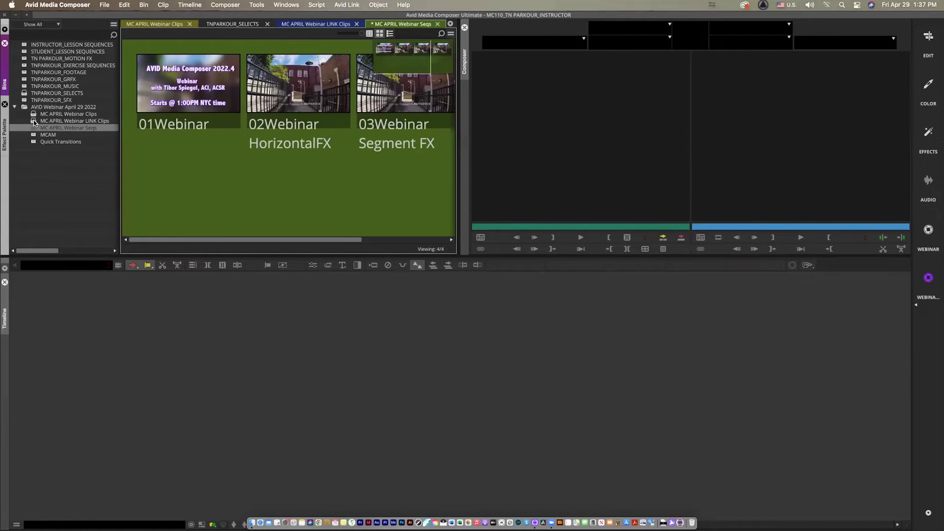
# Show the MC APRIL Webinar LINK Clips bin in Frame view and enlarge its thumbnails five times
pyautogui.doubleClick(34, 122)
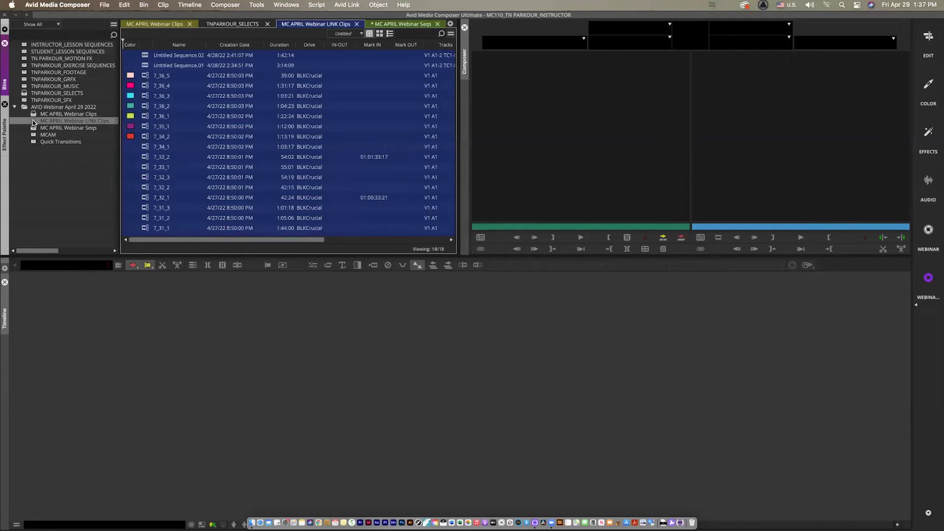
pyautogui.click(380, 33)
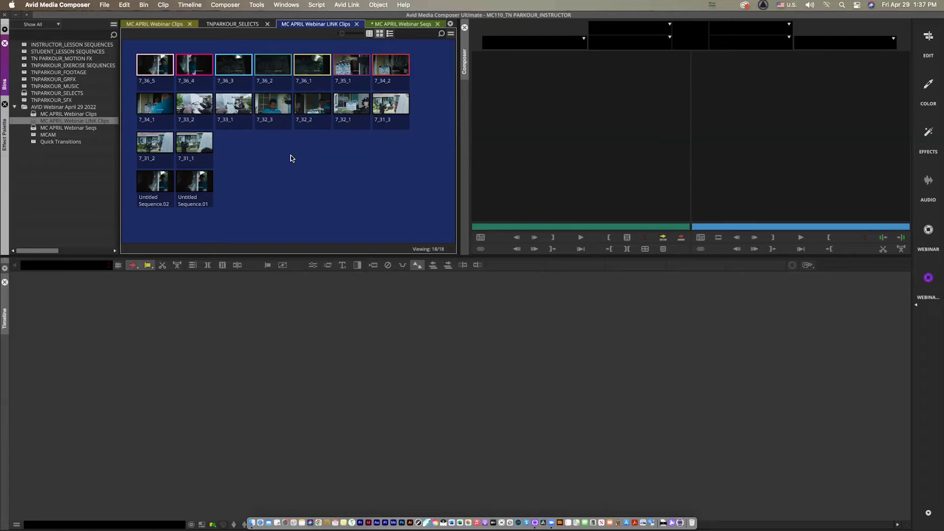
pyautogui.press('super+l')
pyautogui.press('super+l')
pyautogui.press('super+l')
pyautogui.press('super+l')
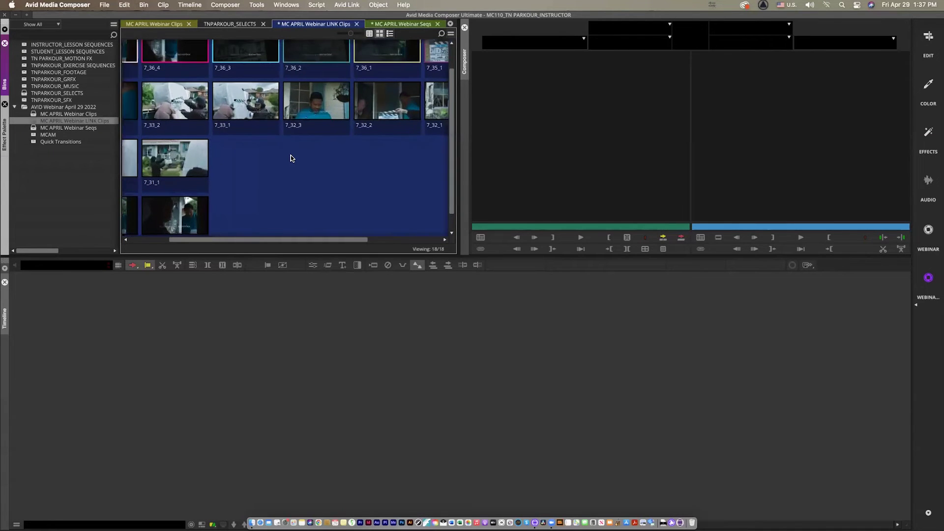
pyautogui.press('super+l')
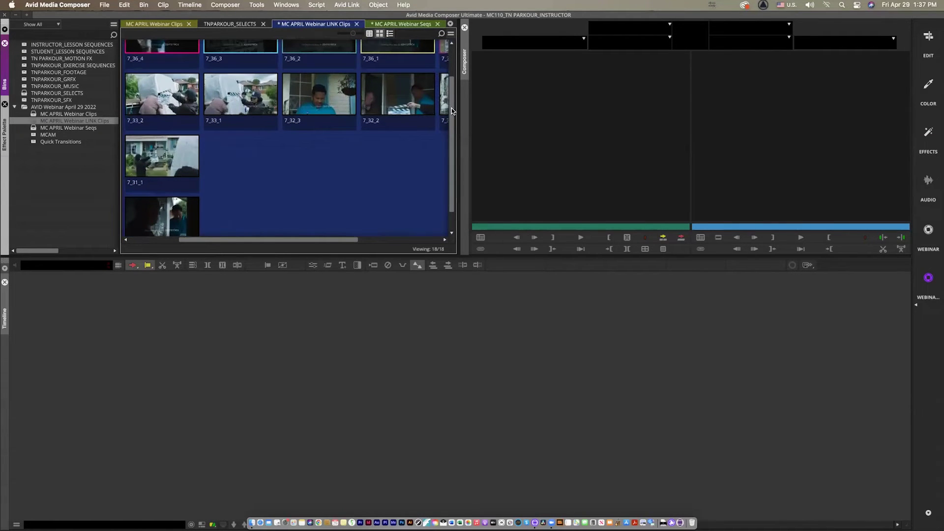
# Show the bin map in the LINK Clips bin and use it to navigate to the first clips
pyautogui.scroll(2, 452, 111)
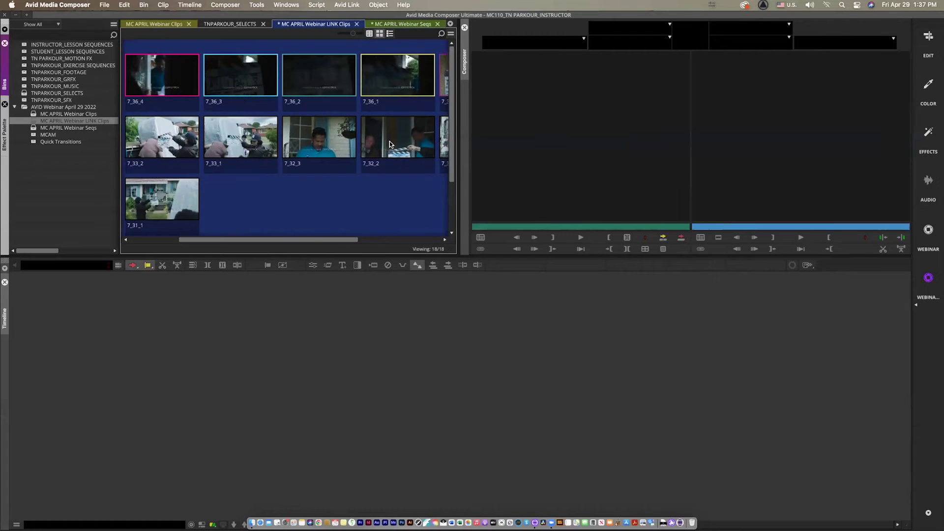
pyautogui.moveTo(310, 240); pyautogui.dragTo(236, 242)
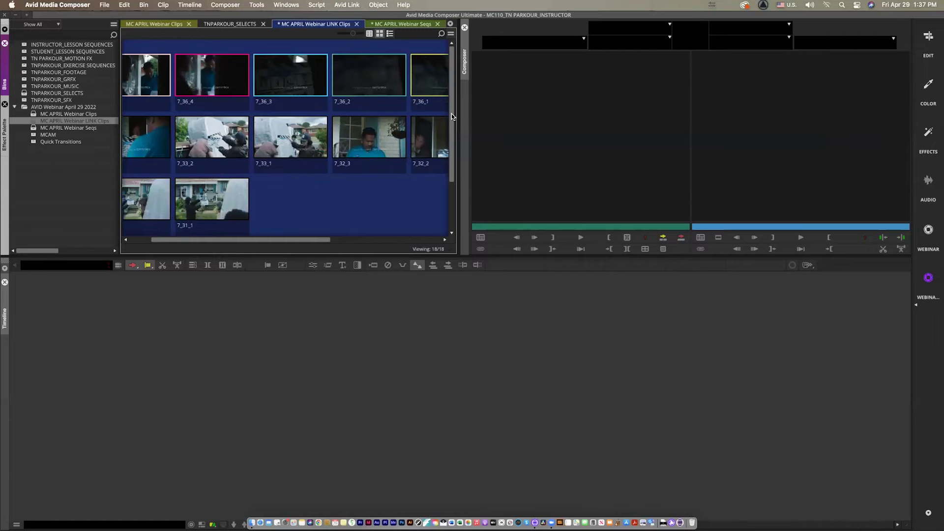
pyautogui.moveTo(451, 121); pyautogui.dragTo(472, 58)
pyautogui.click(451, 34)
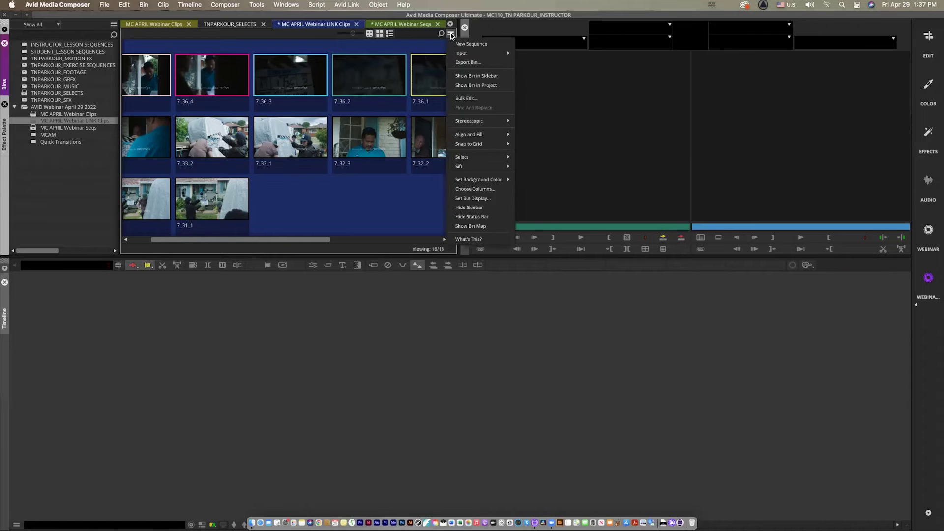
pyautogui.click(488, 228)
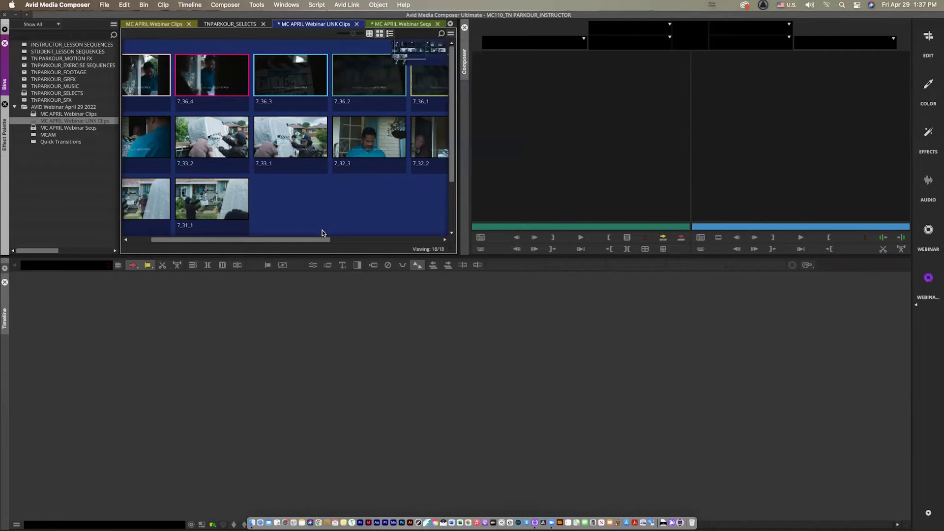
pyautogui.hscroll(-3, 259, 233)
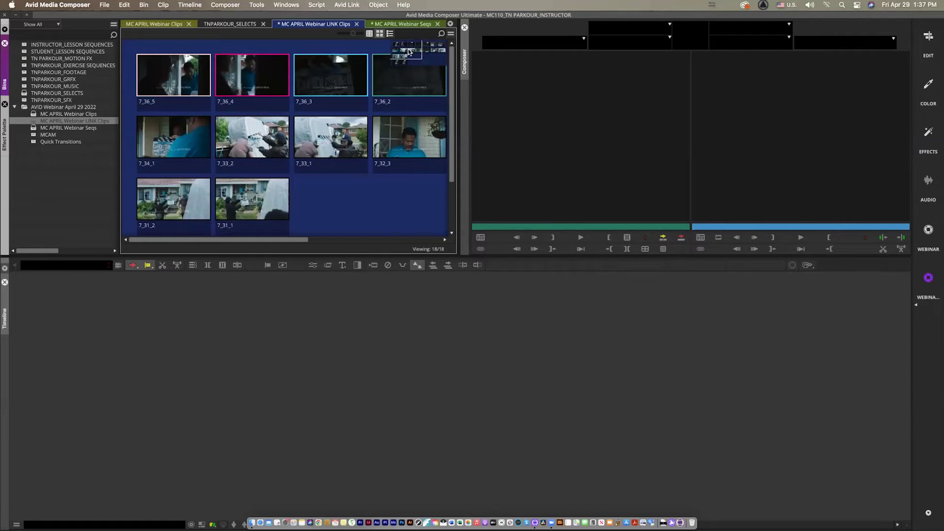
pyautogui.moveTo(408, 49)
pyautogui.mouseDown()
pyautogui.moveTo(377, 33)
pyautogui.moveTo(417, 48)
pyautogui.moveTo(425, 31)
pyautogui.moveTo(420, 56)
pyautogui.moveTo(418, 45)
pyautogui.moveTo(428, 51)
pyautogui.moveTo(408, 38)
pyautogui.moveTo(404, 49)
pyautogui.moveTo(429, 54)
pyautogui.moveTo(399, 50)
pyautogui.moveTo(440, 53)
pyautogui.moveTo(399, 49)
pyautogui.mouseUp()
# Resize the LINK Clips bin area and rearrange its frames with Fill Window
pyautogui.moveTo(379, 261); pyautogui.dragTo(379, 399)
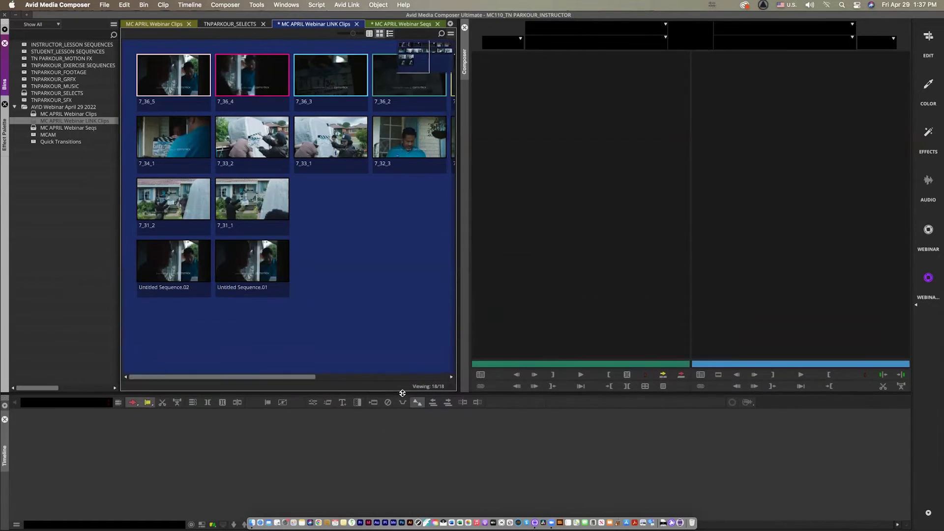
pyautogui.rightClick(466, 336)
pyautogui.moveTo(465, 329)
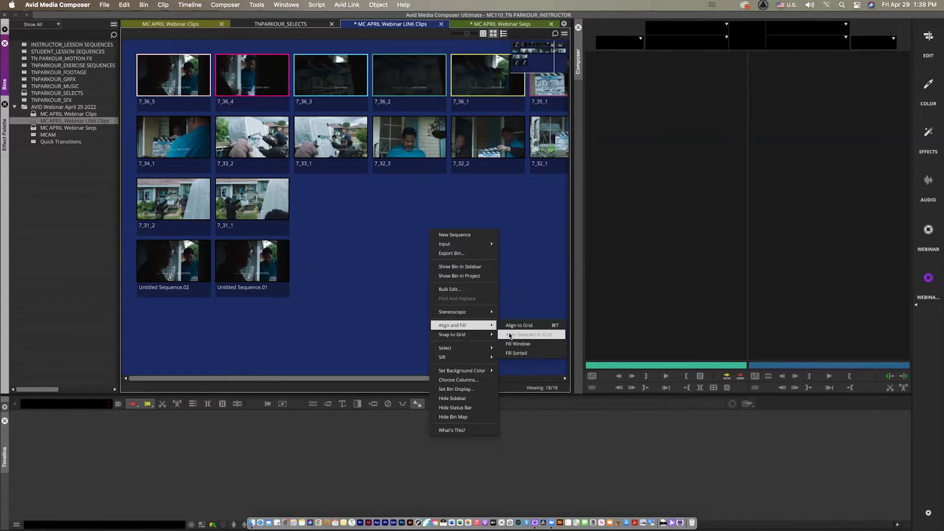
pyautogui.click(517, 344)
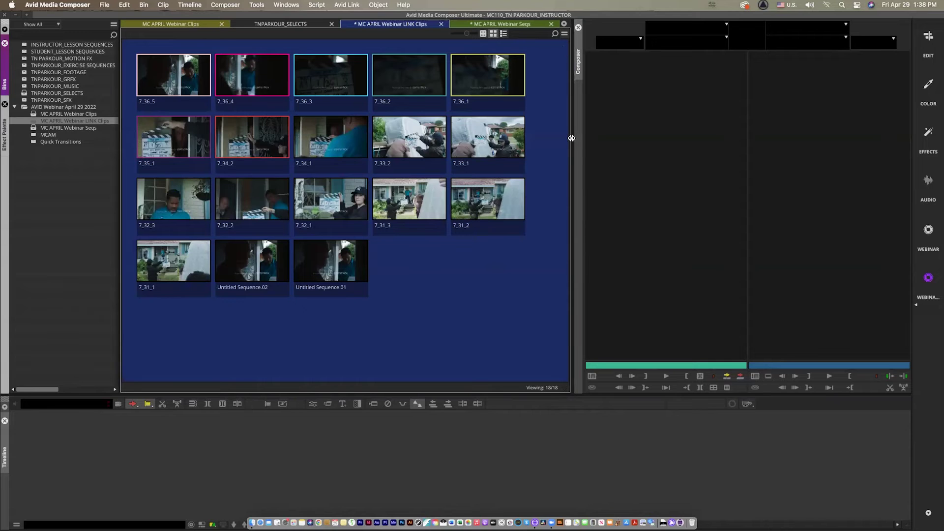
pyautogui.moveTo(567, 138); pyautogui.dragTo(544, 126)
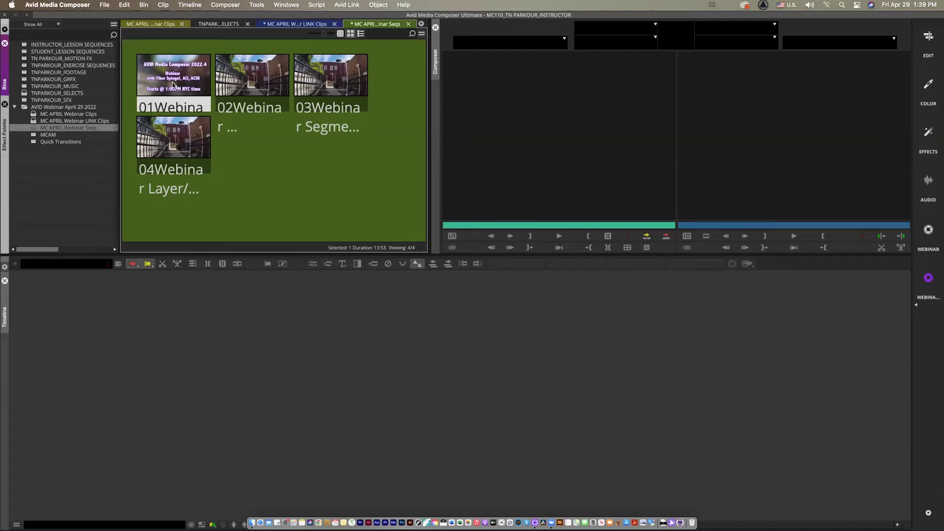
# Load the 01Webinar sequence, monitor only V1 in an enlarged Composer, and park at 01:00:24:25
pyautogui.doubleClick(174, 86)
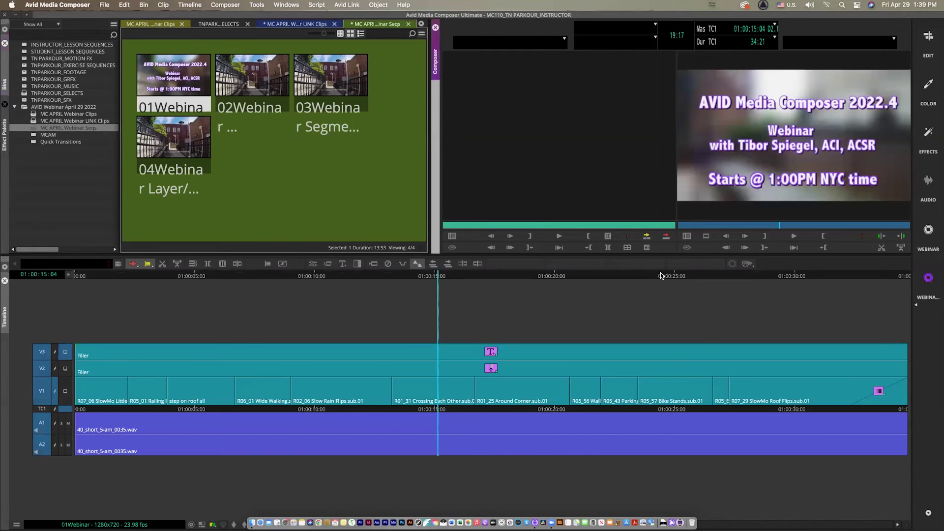
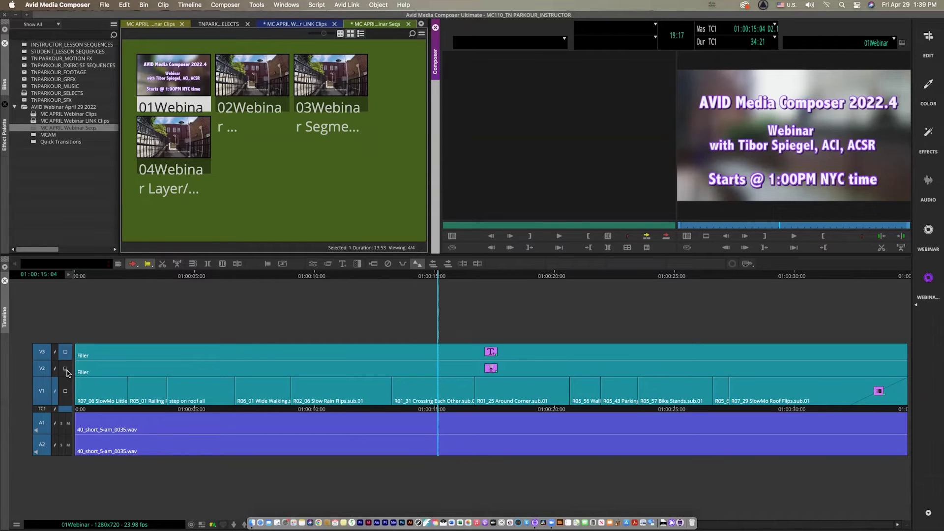
pyautogui.click(66, 391)
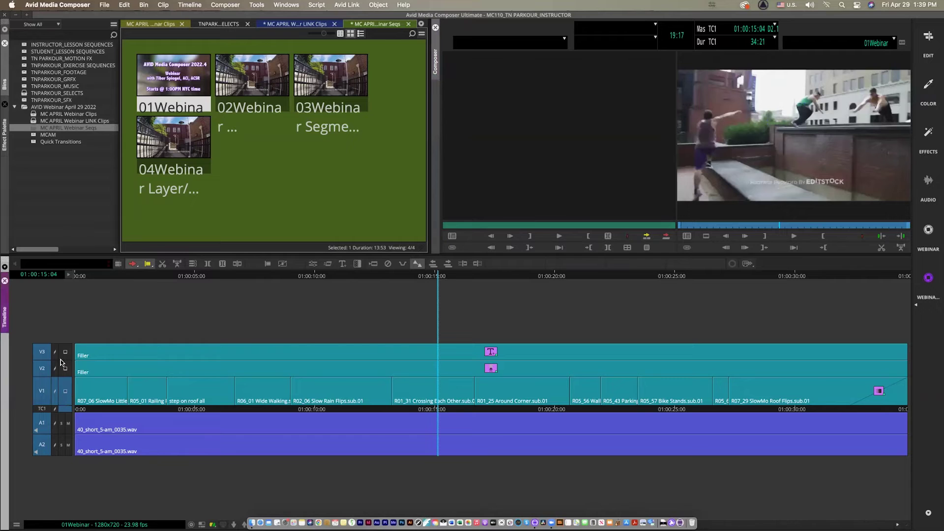
pyautogui.moveTo(429, 195); pyautogui.dragTo(356, 196)
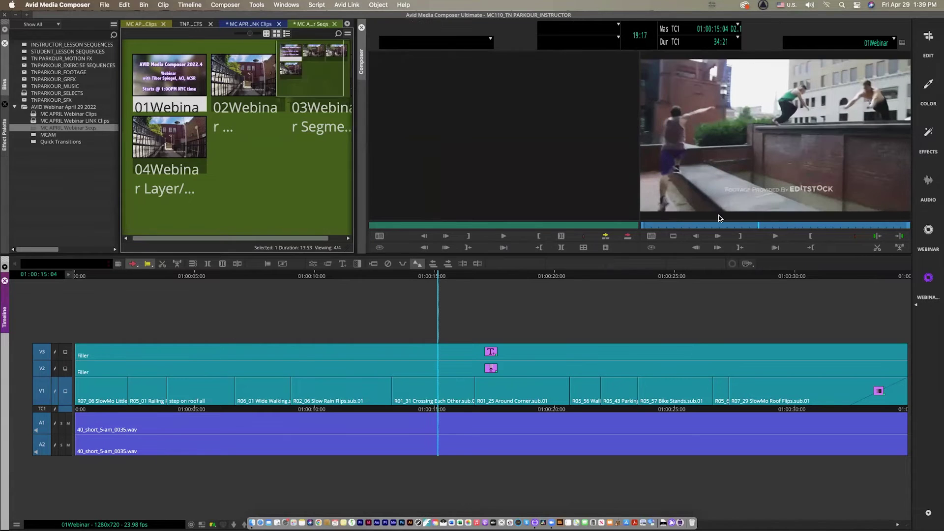
pyautogui.moveTo(721, 228); pyautogui.dragTo(832, 246)
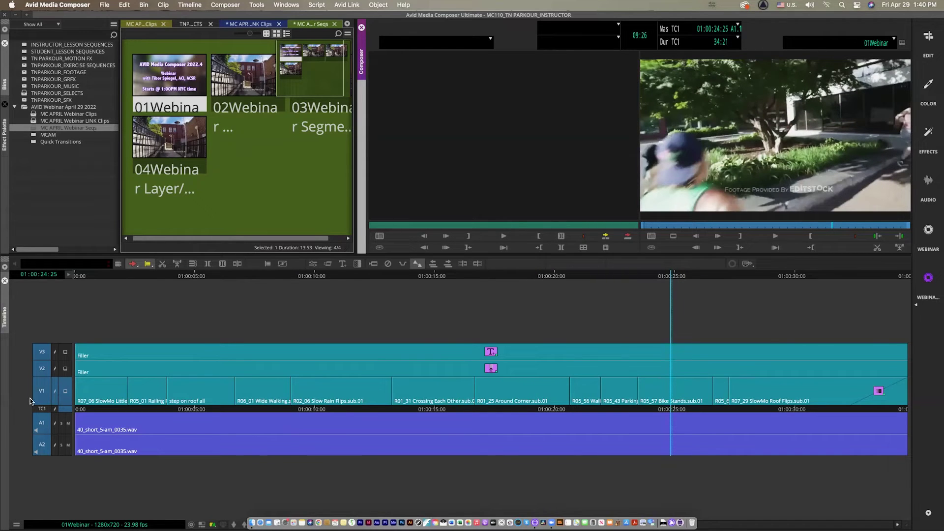
# Match frame the V1 track to load its source clip, and park the source at 05:14:03:12
pyautogui.rightClick(47, 393)
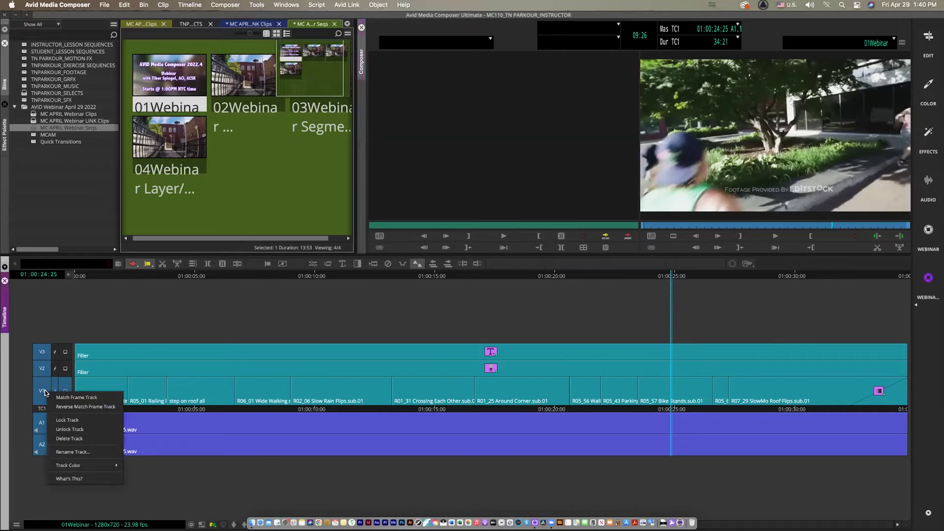
pyautogui.click(56, 397)
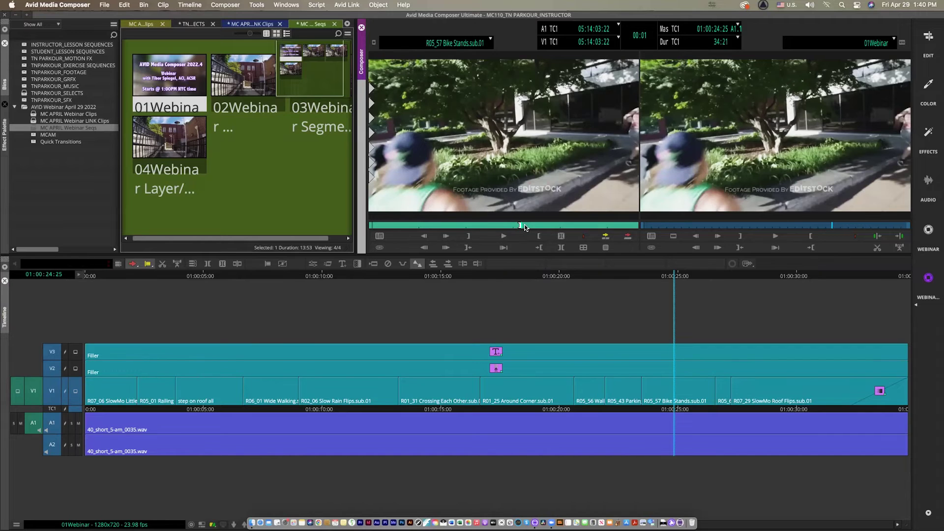
pyautogui.press('space')
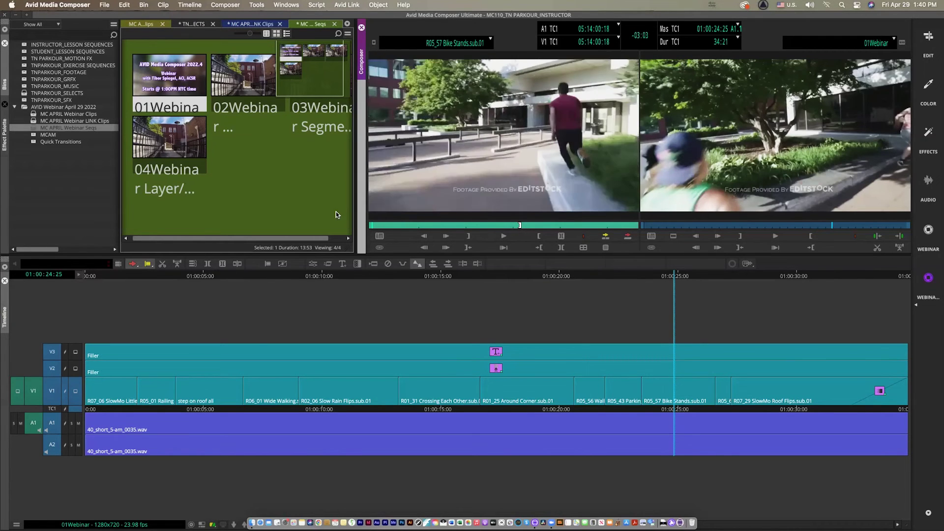
pyautogui.moveTo(590, 234); pyautogui.dragTo(539, 240)
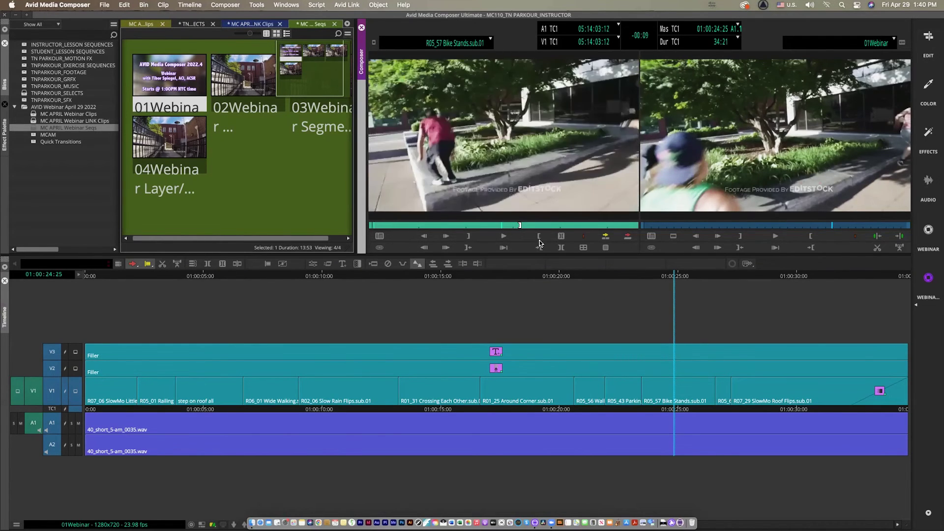
# Park the sequence at 01:00:25:14, patch source A1 to A2, and leave only record track V1 selected
pyautogui.click(679, 277)
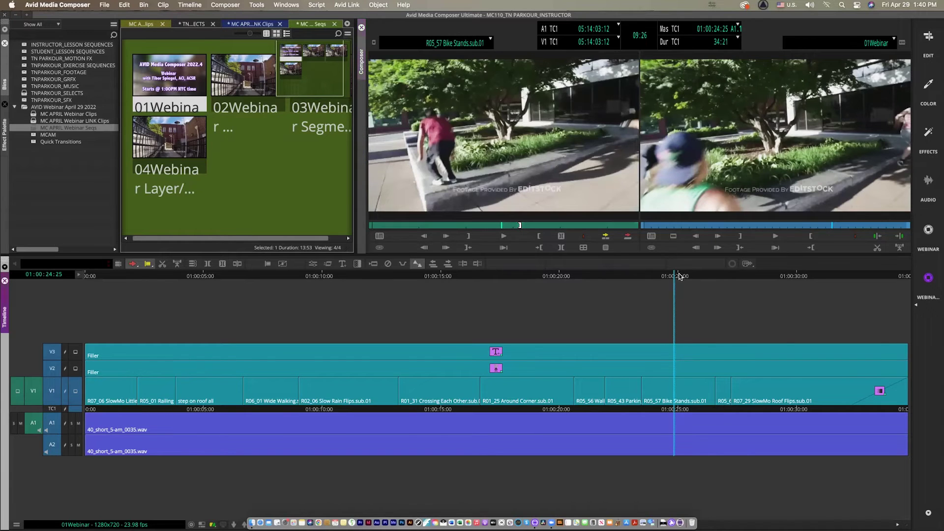
pyautogui.moveTo(699, 279); pyautogui.dragTo(689, 282)
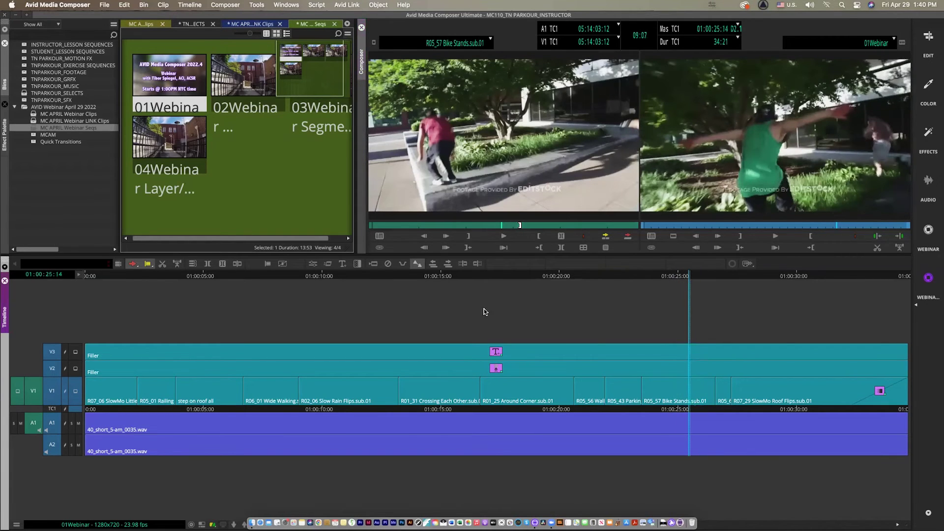
pyautogui.moveTo(45, 431); pyautogui.dragTo(49, 444)
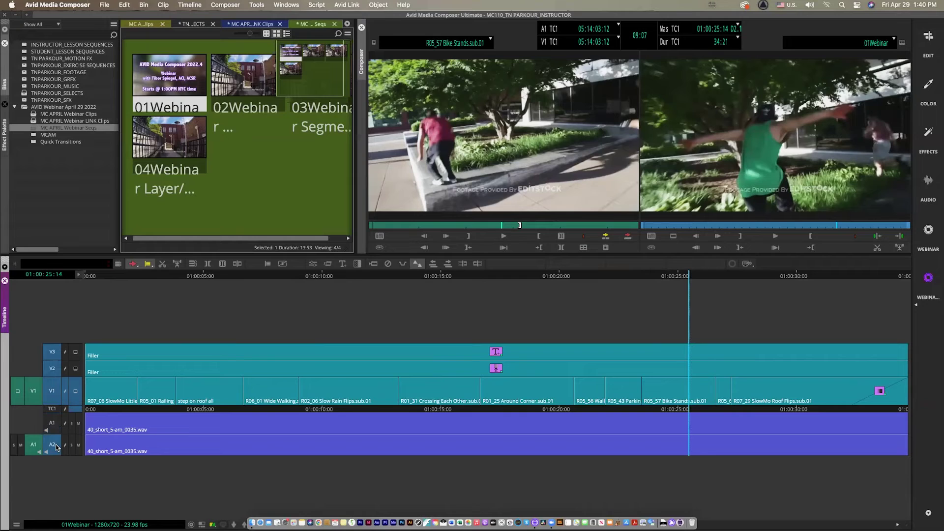
pyautogui.click(51, 356)
pyautogui.click(53, 370)
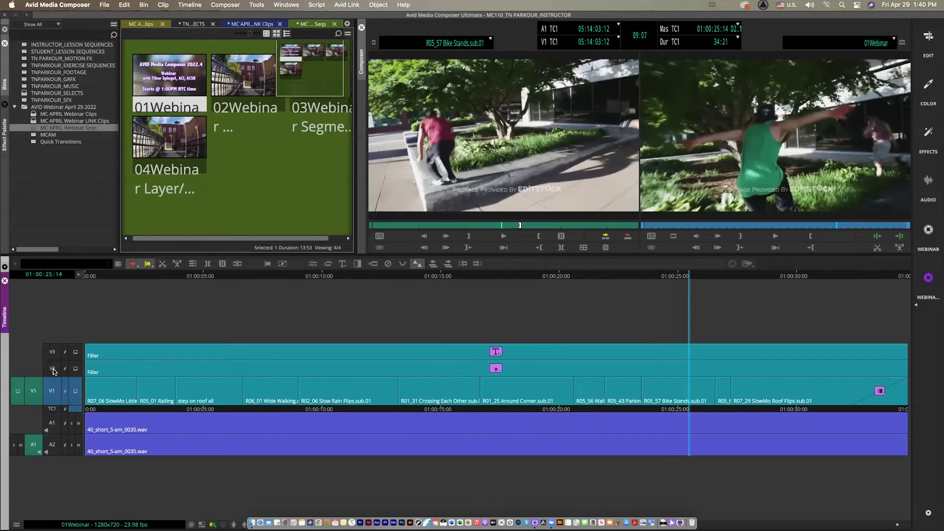
# Mark the R05_57 Bike Stands.sub.01 clip on V1 and go to its In point
pyautogui.press('t')
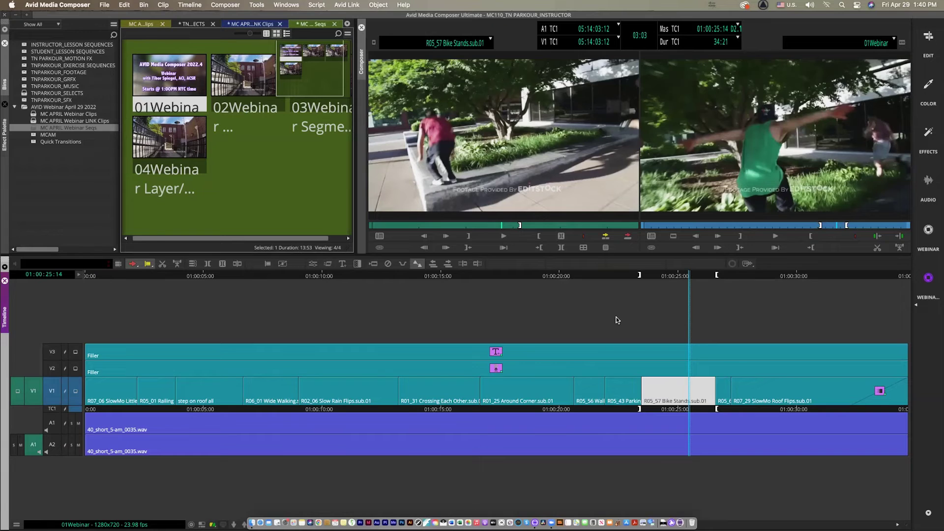
pyautogui.press('q')
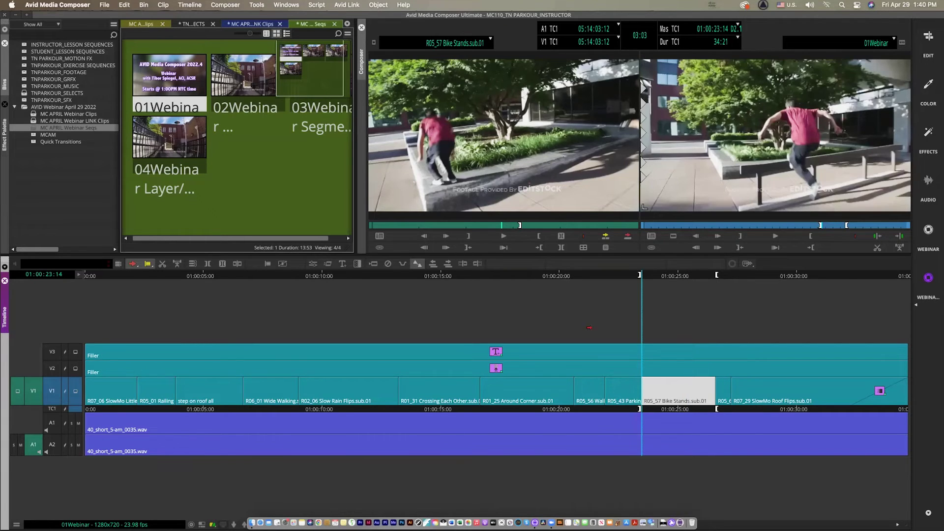
# Match frame the V1 track at the sequence's In point and turn on phantom marks for the monitors
pyautogui.rightClick(51, 393)
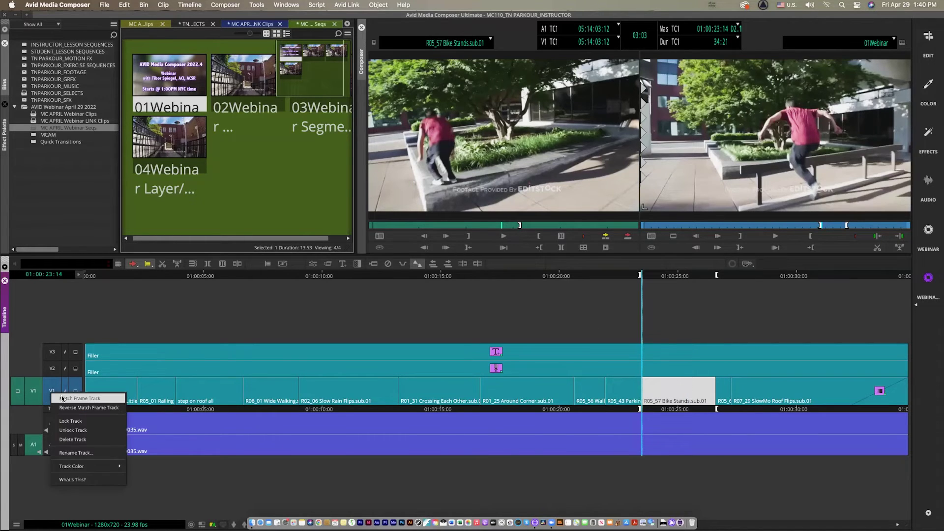
pyautogui.click(62, 398)
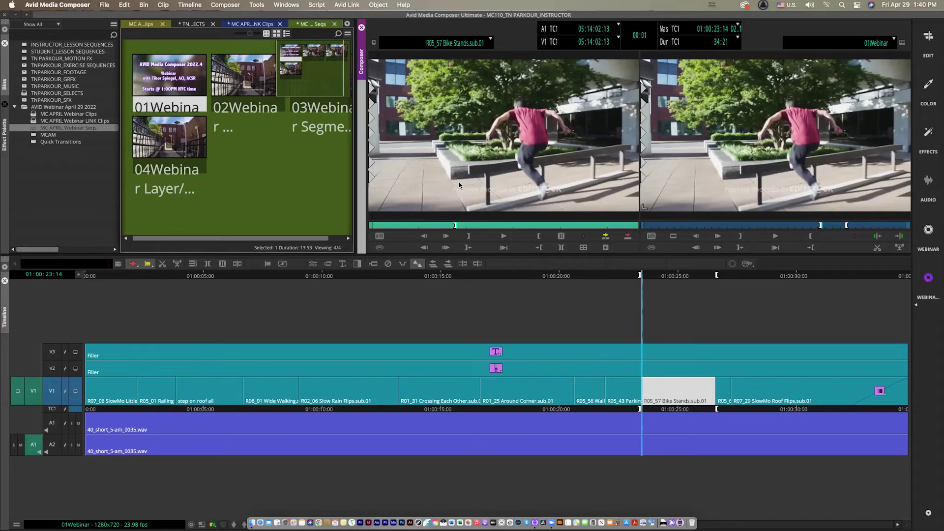
pyautogui.rightClick(721, 127)
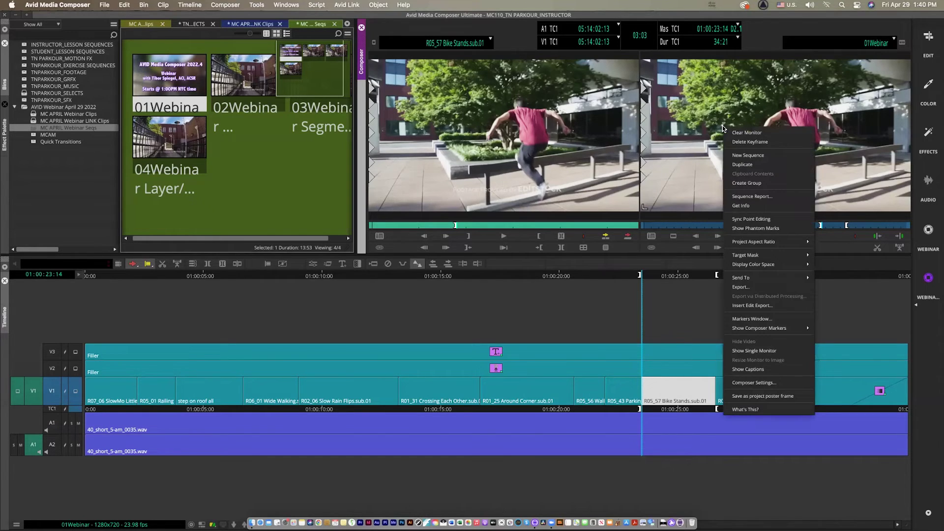
pyautogui.click(747, 228)
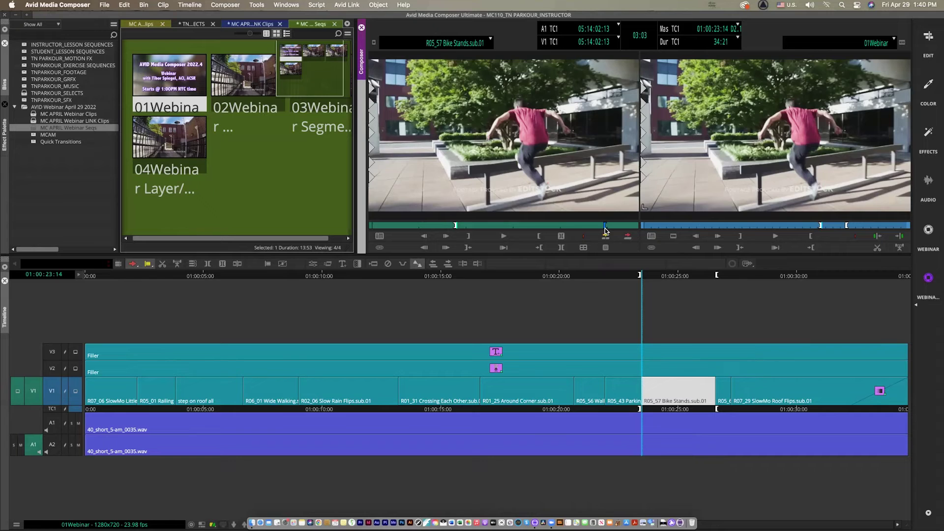
# Park the source at 05:14:03:00 and the sequence at 01:00:25:00, and match frame the V1 track from there
pyautogui.moveTo(466, 226); pyautogui.dragTo(562, 233)
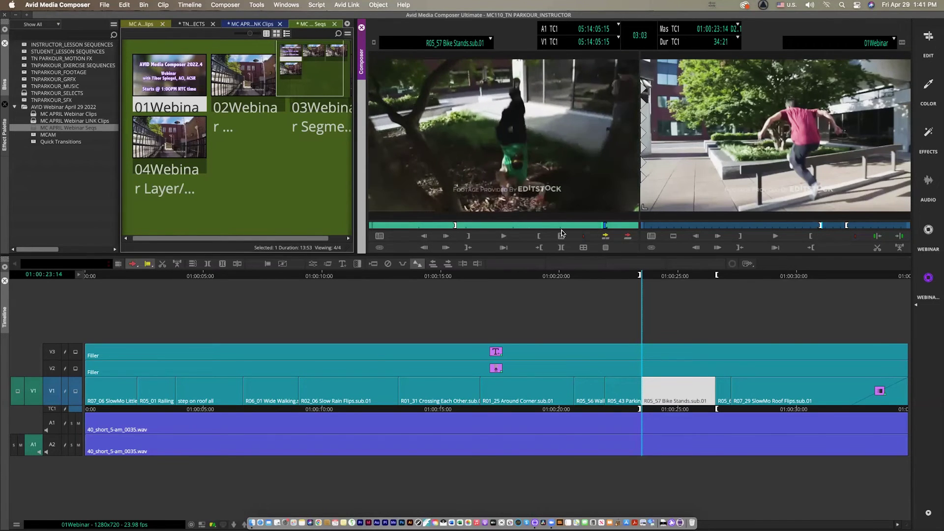
pyautogui.moveTo(490, 227); pyautogui.dragTo(478, 226)
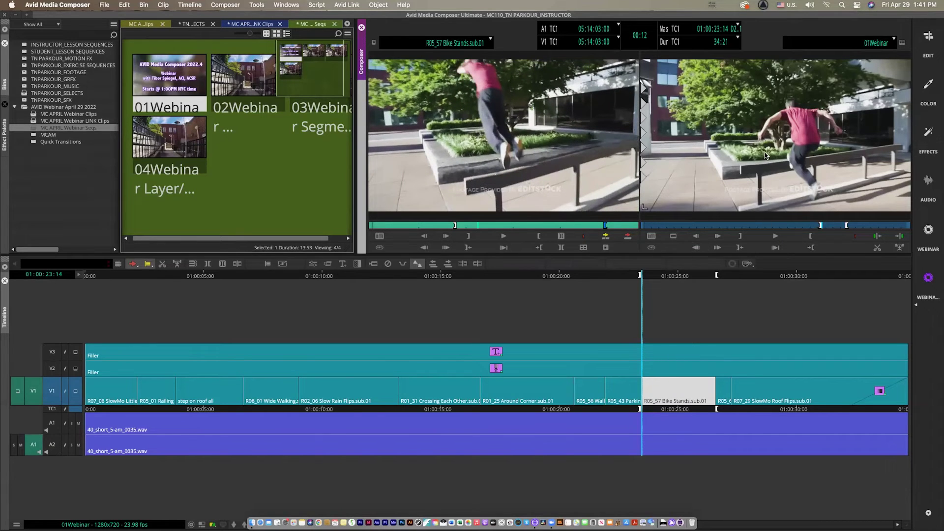
pyautogui.click(679, 272)
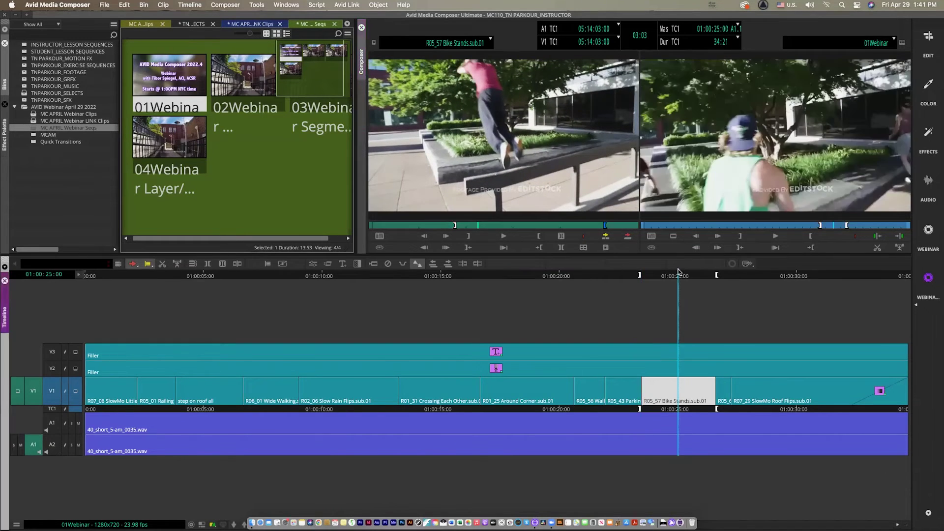
pyautogui.rightClick(53, 391)
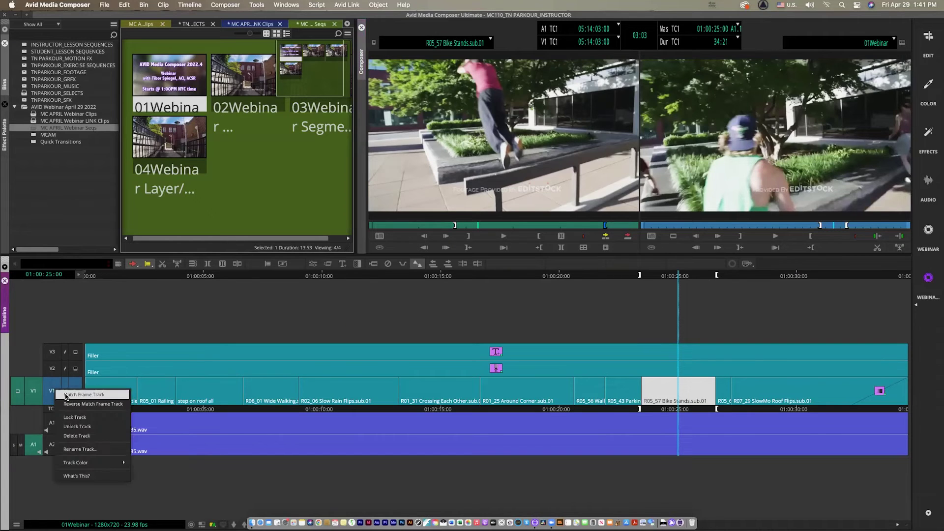
pyautogui.click(65, 394)
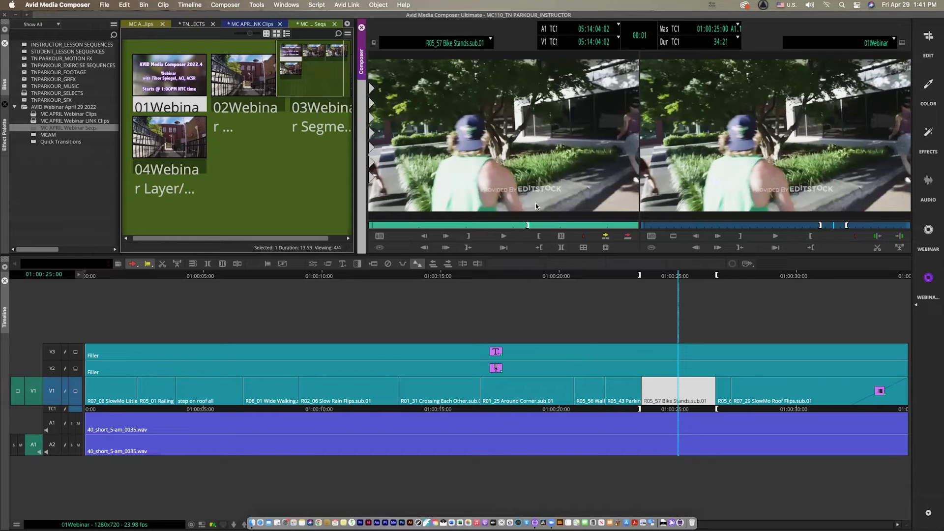
# Clear the source monitor and match frame the V1 track with the sequence parked at 01:00:19:08
pyautogui.click(489, 40)
pyautogui.click(442, 53)
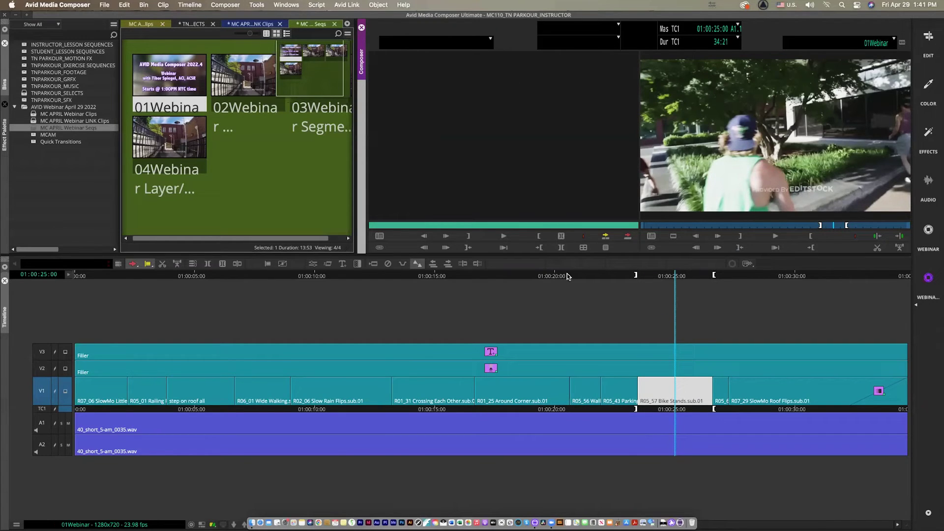
pyautogui.moveTo(557, 274); pyautogui.dragTo(537, 277)
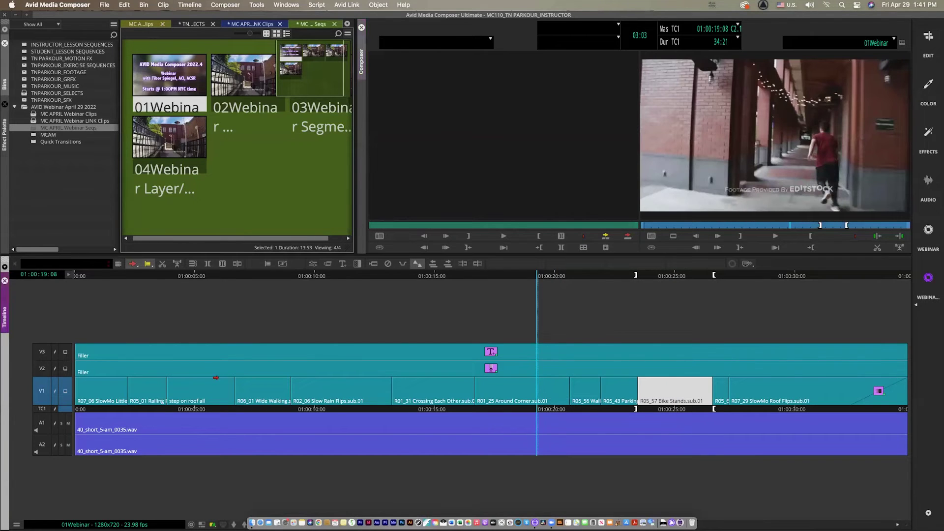
pyautogui.rightClick(47, 390)
pyautogui.click(74, 392)
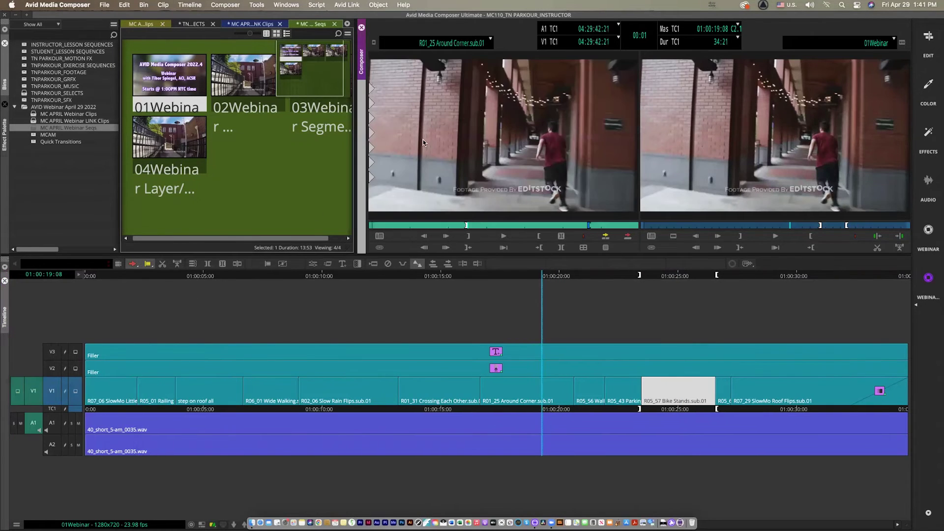
# Clear the sequence's In and Out marks, parking the source at 04:29:43:21 and the sequence at 01:00:23:23
pyautogui.moveTo(498, 224); pyautogui.dragTo(506, 226)
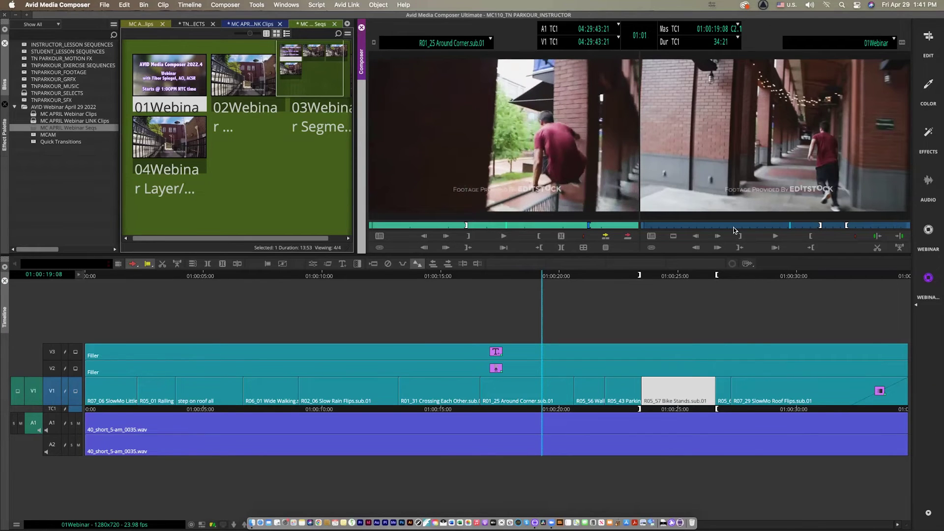
pyautogui.moveTo(743, 224); pyautogui.dragTo(845, 245)
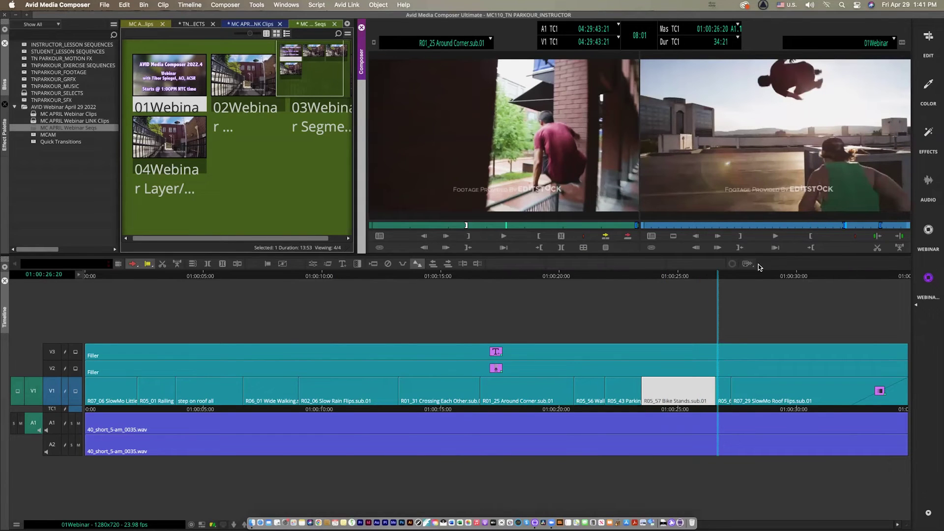
pyautogui.click(702, 277)
pyautogui.moveTo(702, 277); pyautogui.dragTo(648, 279)
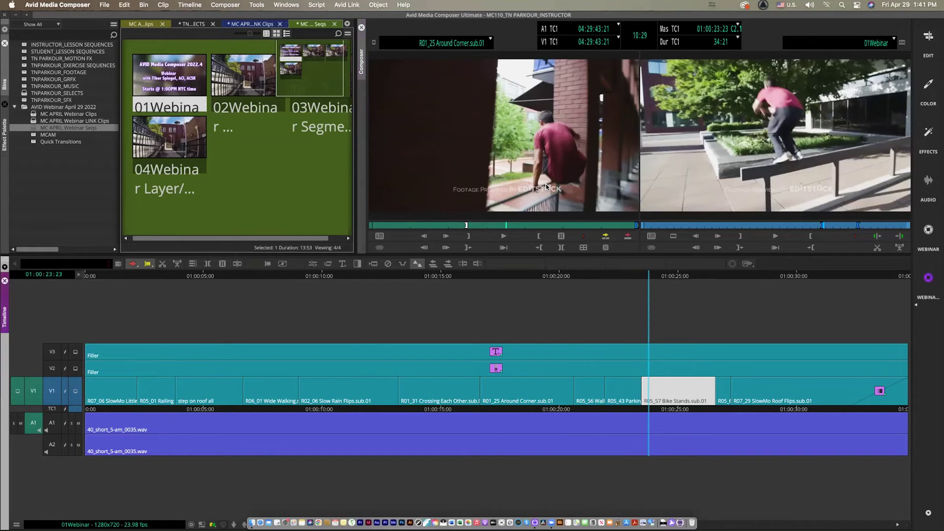
# Review the Edit commands in the Command Palette, close it, and clear the source clip's In mark
pyautogui.press('super+3')
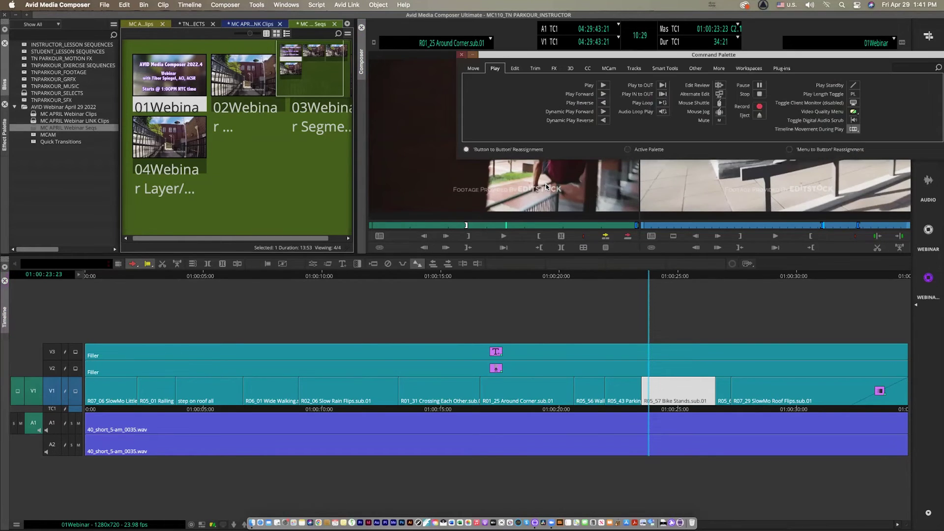
pyautogui.click(513, 69)
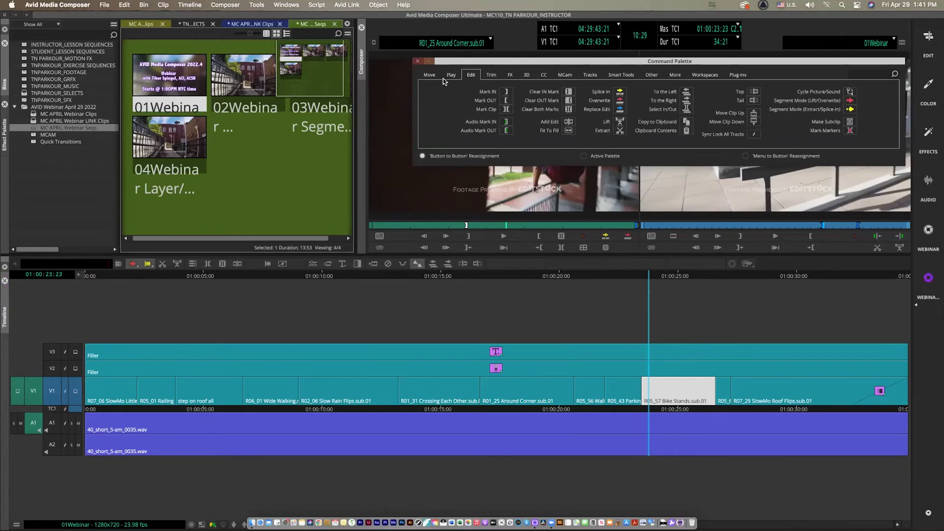
pyautogui.click(418, 62)
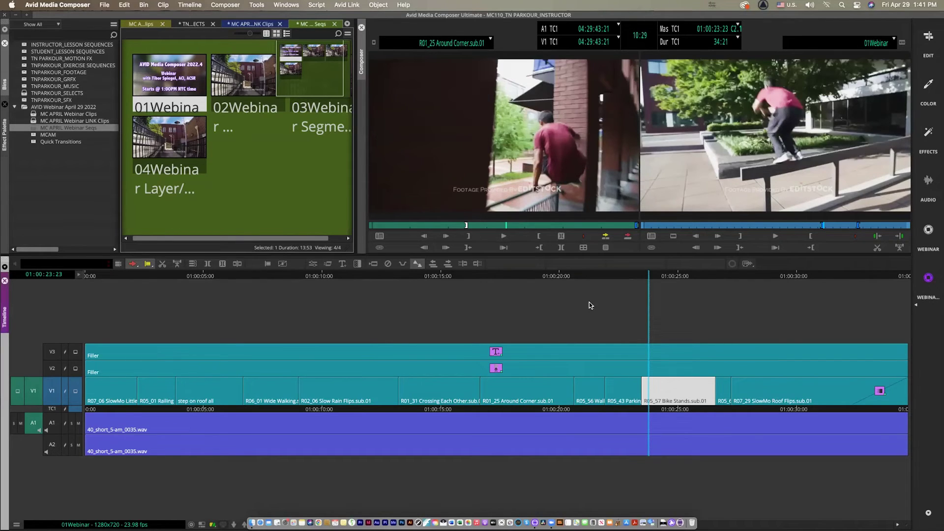
pyautogui.click(522, 172)
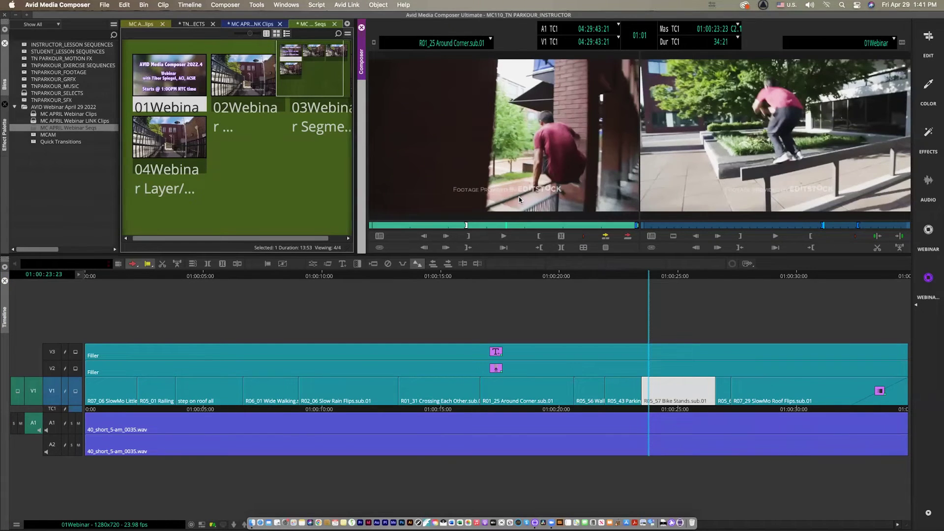
pyautogui.press('i')
# Park the sequence at 01:00:29:03 and reverse match frame the source V1 track to find that frame in the sequence
pyautogui.moveTo(735, 279); pyautogui.dragTo(775, 278)
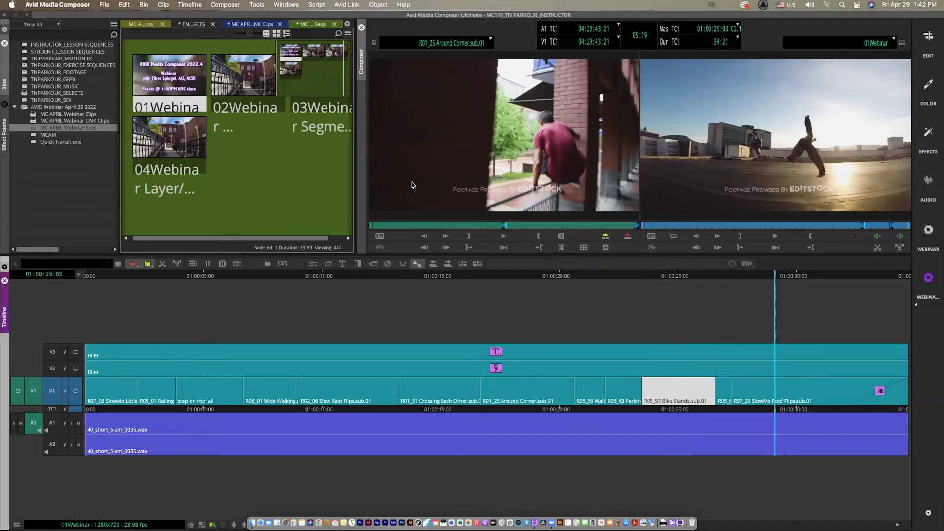
pyautogui.rightClick(32, 397)
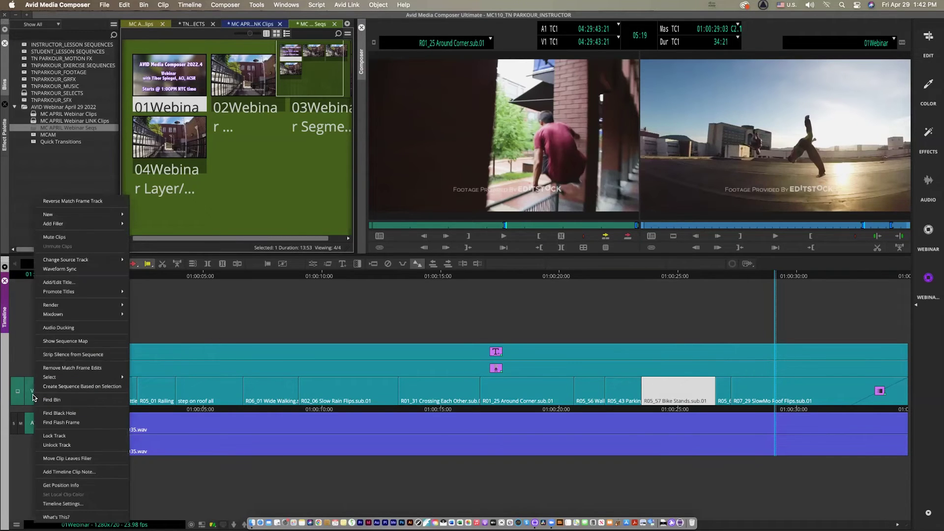
pyautogui.click(54, 202)
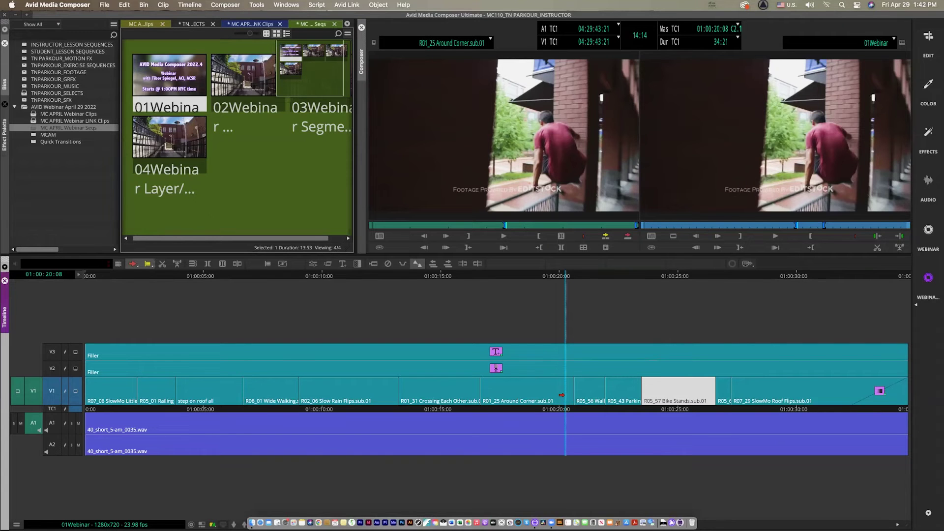
# Park the sequence at 01:00:30:10 and the source at 04:29:41:04, and turn off phantom marks
pyautogui.moveTo(621, 275); pyautogui.dragTo(805, 290)
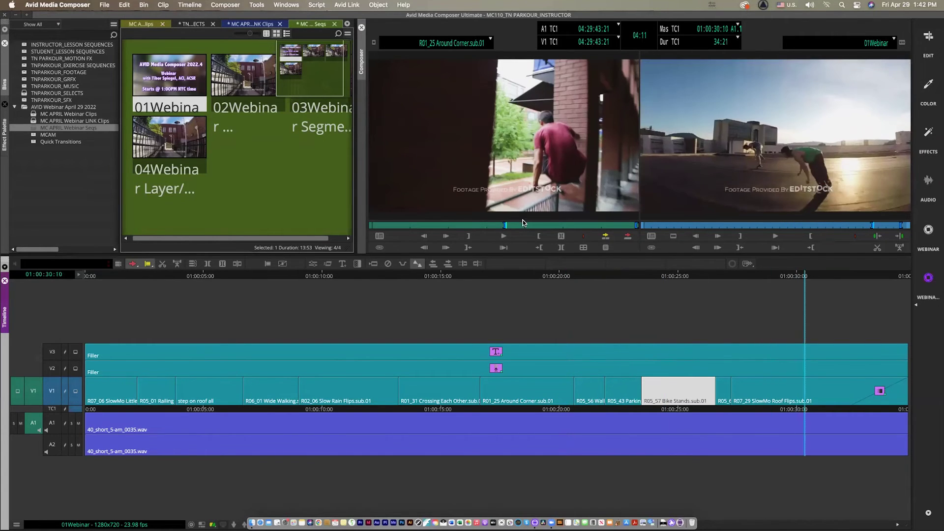
pyautogui.moveTo(504, 226); pyautogui.dragTo(401, 230)
pyautogui.rightClick(716, 148)
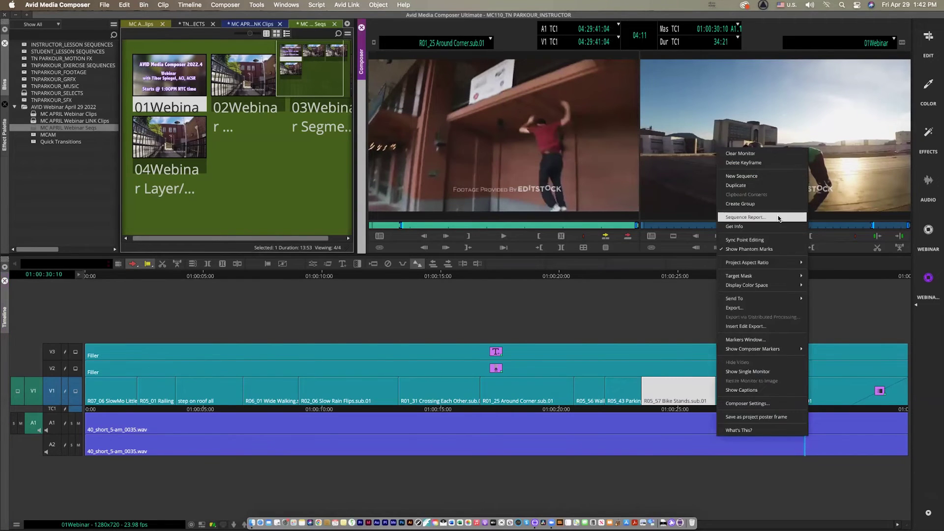
pyautogui.click(776, 249)
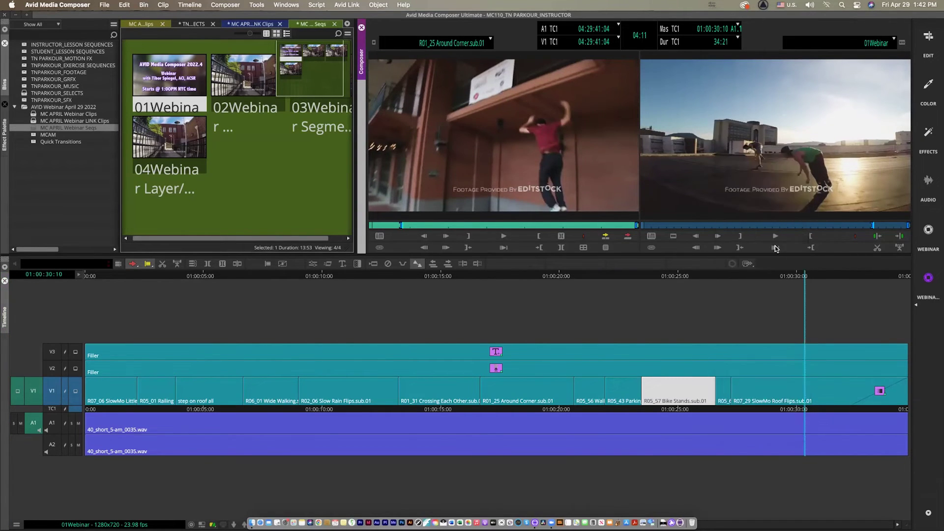
# Reverse match frame source V1 from source frame 04:29:40:17, and park the sequence at 01:00:22:28
pyautogui.moveTo(419, 229); pyautogui.dragTo(386, 228)
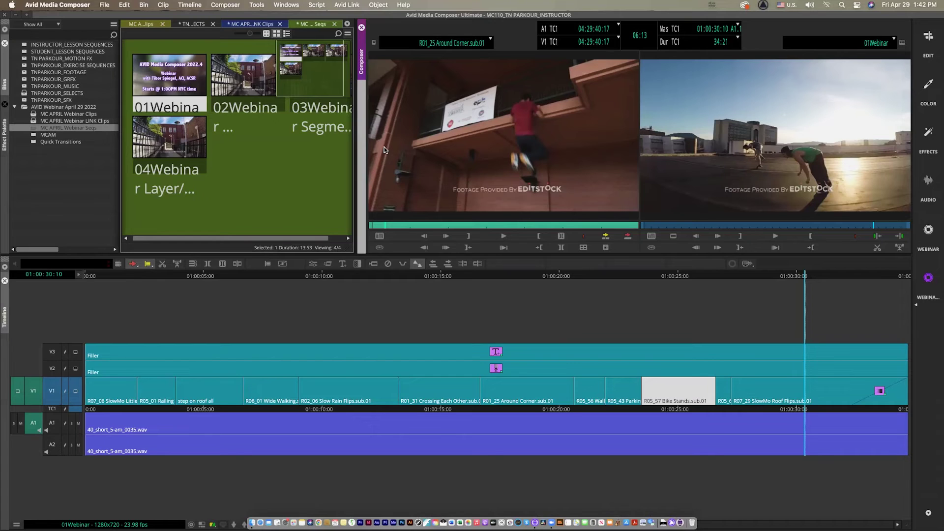
pyautogui.rightClick(38, 393)
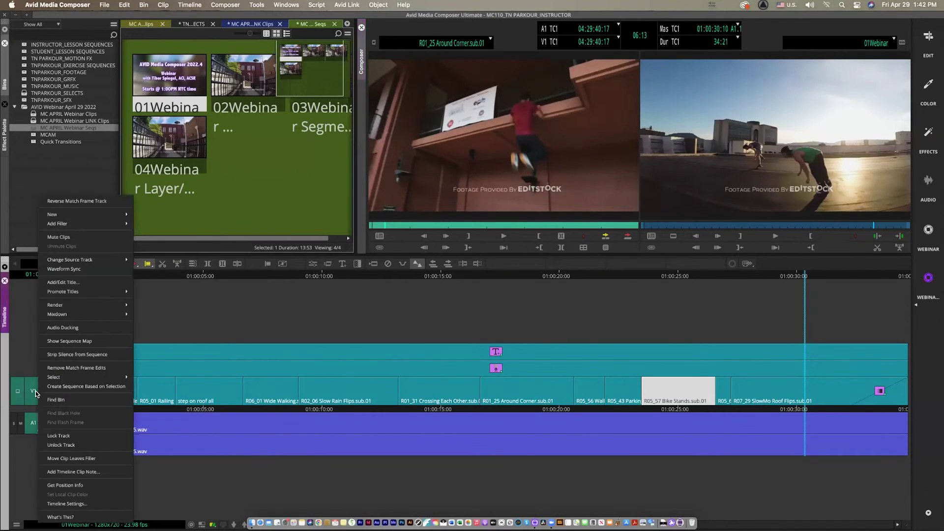
pyautogui.click(67, 198)
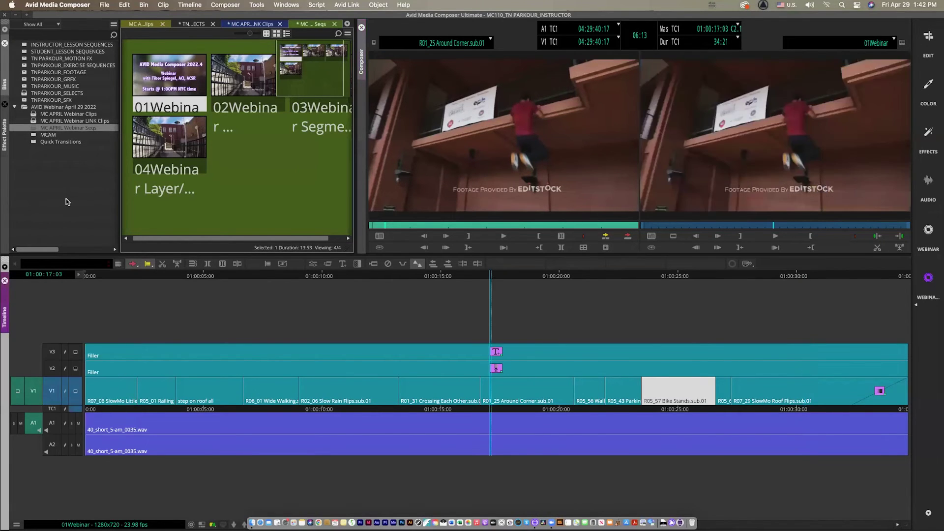
pyautogui.click(493, 283)
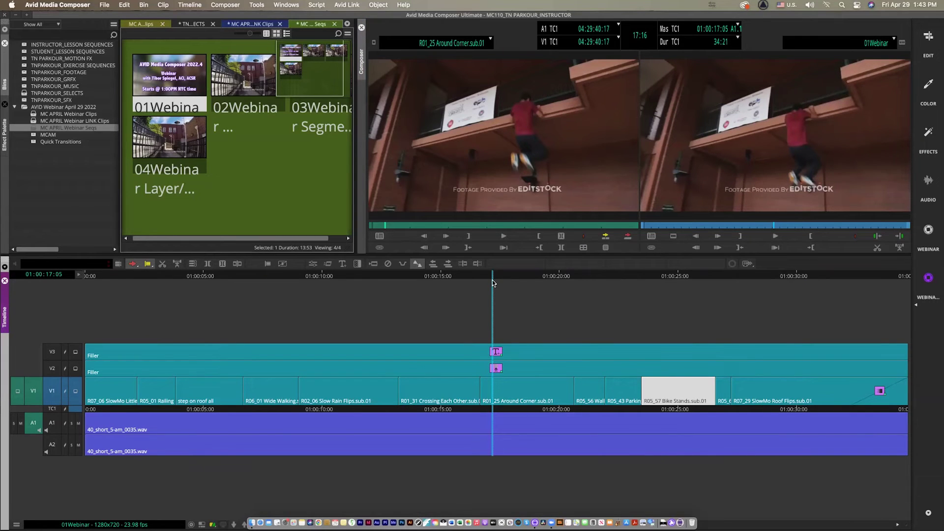
pyautogui.click(629, 283)
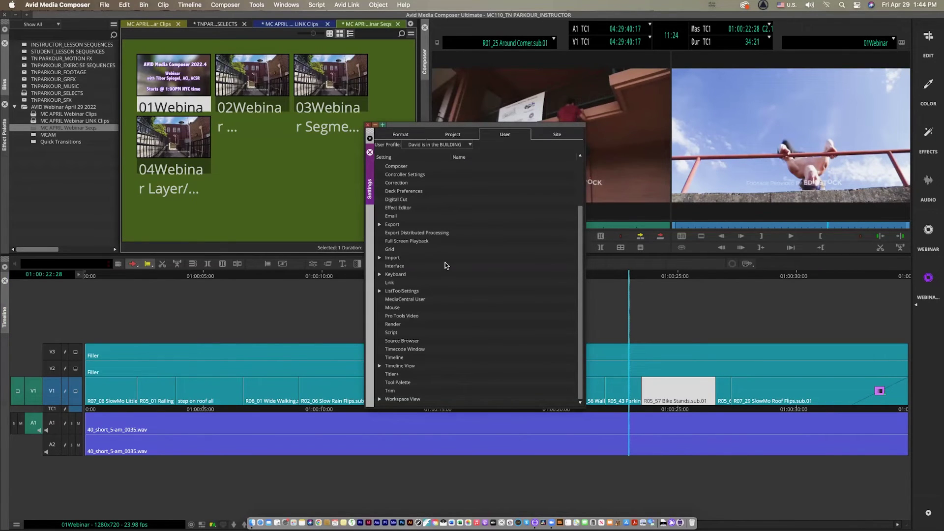
# Open the MY GRT SETTING keyboard map from the user settings, move it clear, and show the Command Palette with it
pyautogui.press('k')
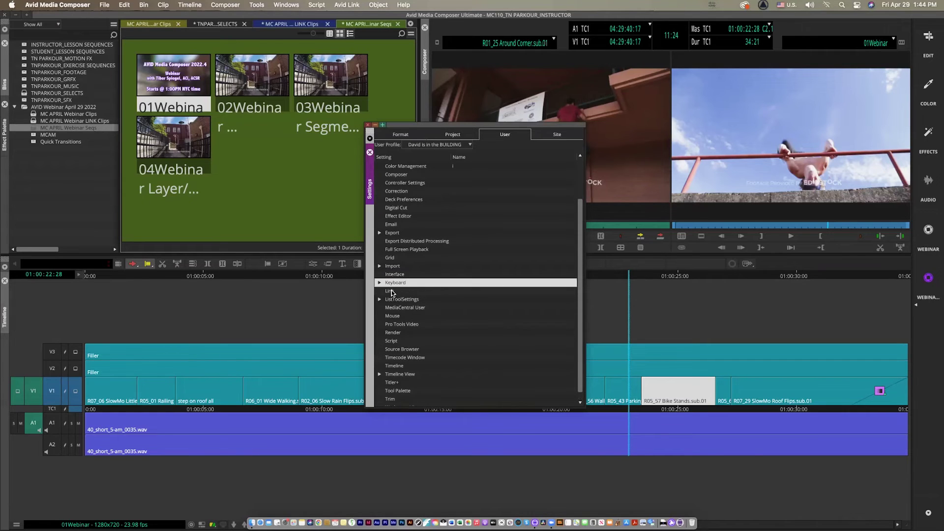
pyautogui.click(379, 282)
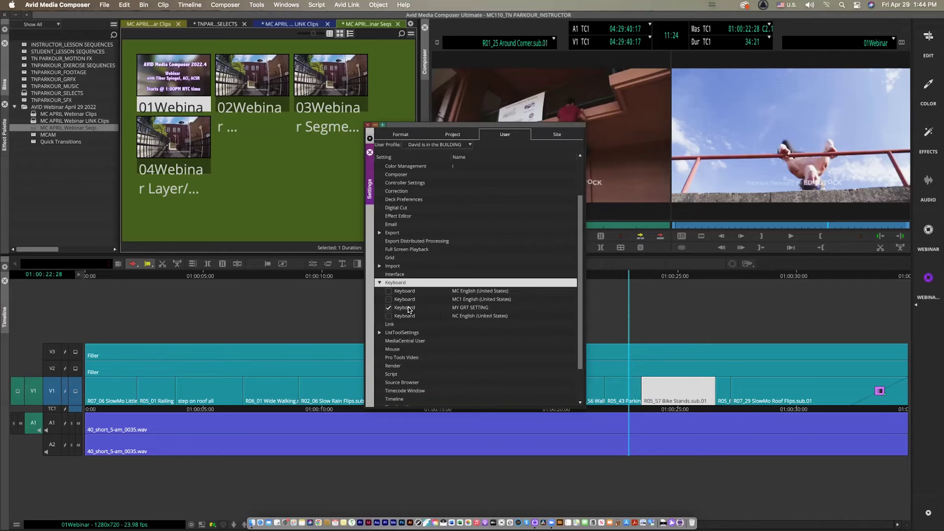
pyautogui.doubleClick(408, 308)
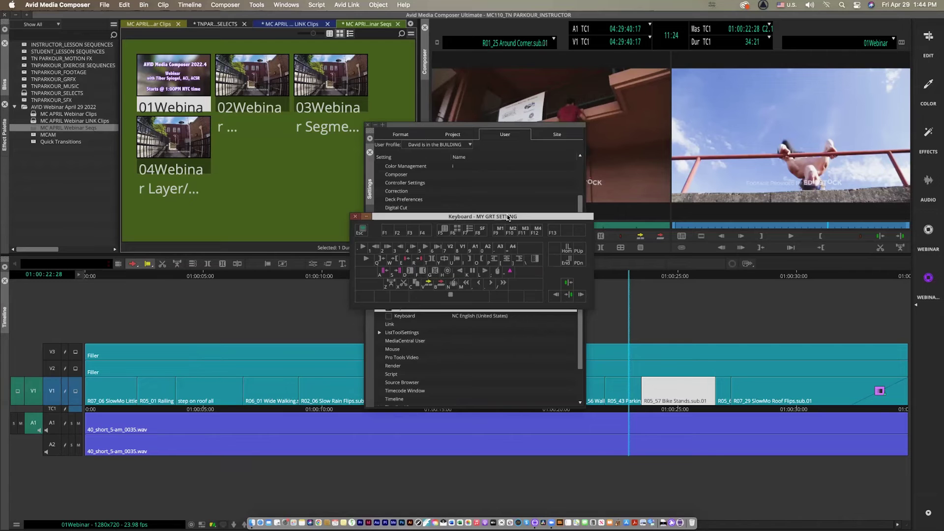
pyautogui.moveTo(508, 218); pyautogui.dragTo(754, 319)
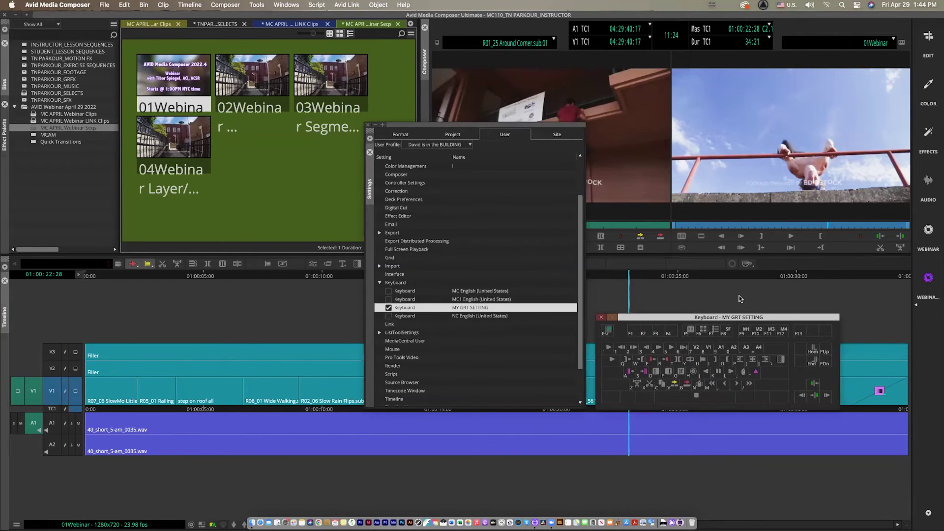
pyautogui.press('super+3')
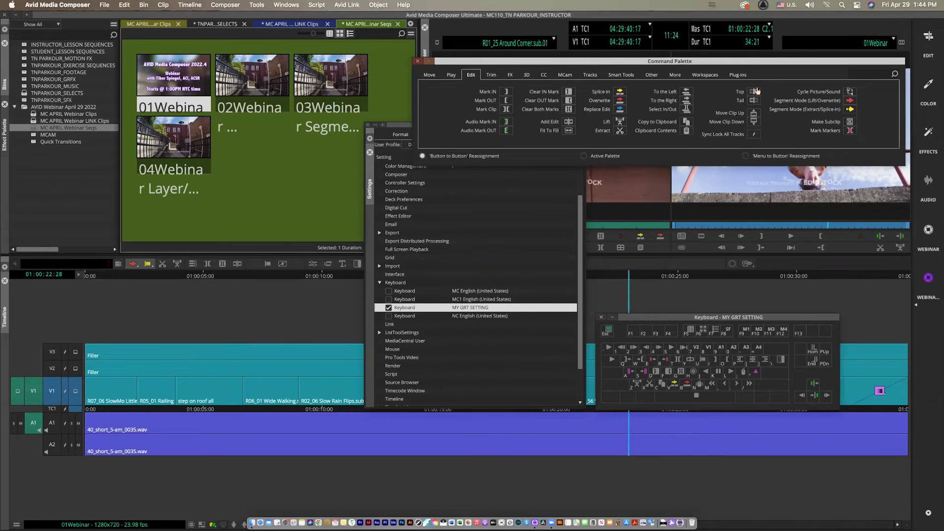
# Map the Top and Tail commands to the E and R keys of the keyboard map, and close the palette, settings and keyboard windows
pyautogui.moveTo(754, 92); pyautogui.dragTo(652, 364)
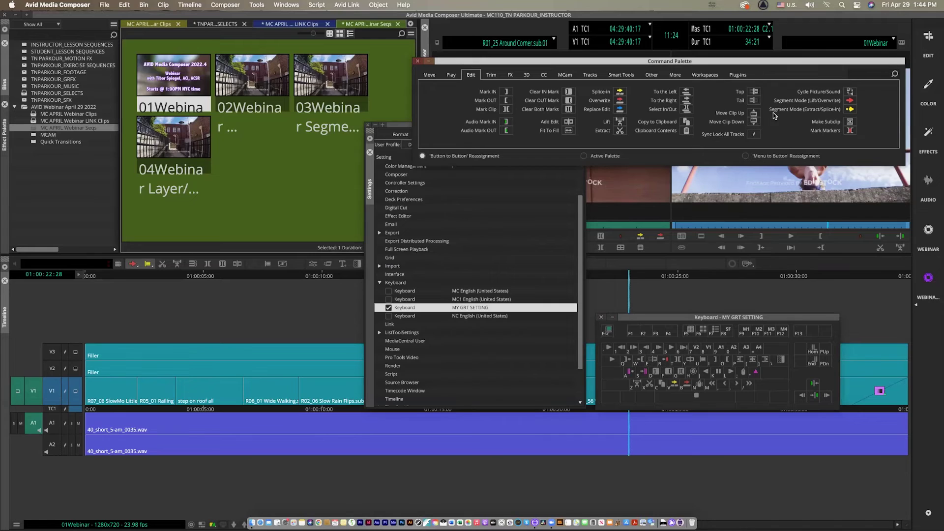
pyautogui.moveTo(754, 101); pyautogui.dragTo(665, 359)
pyautogui.click(418, 62)
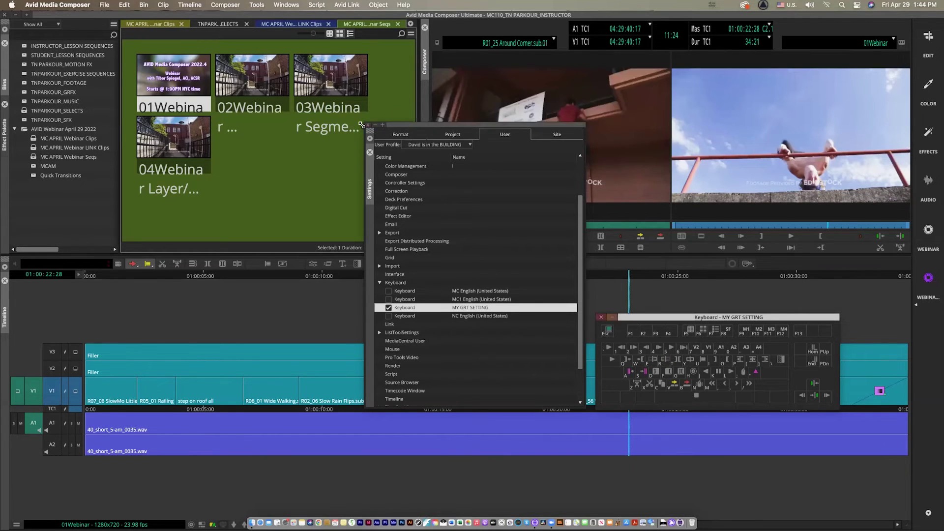
pyautogui.click(369, 125)
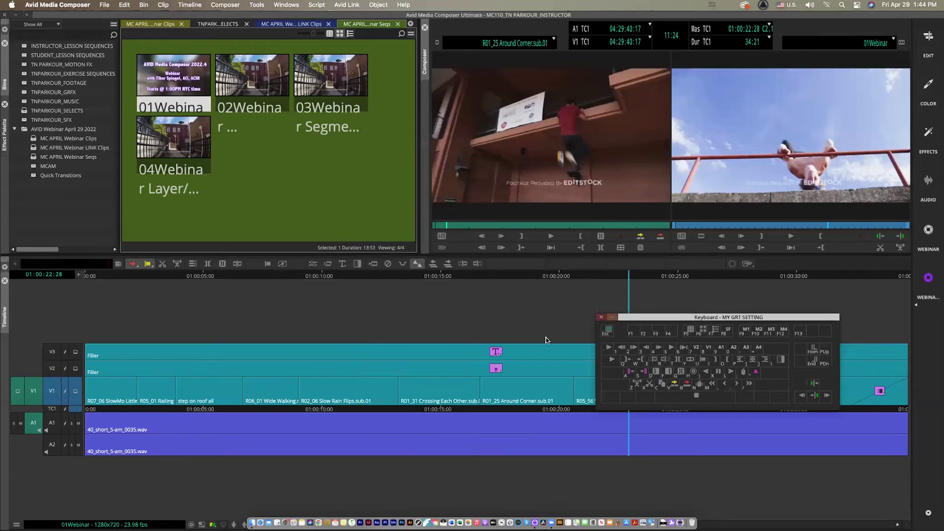
pyautogui.click(601, 317)
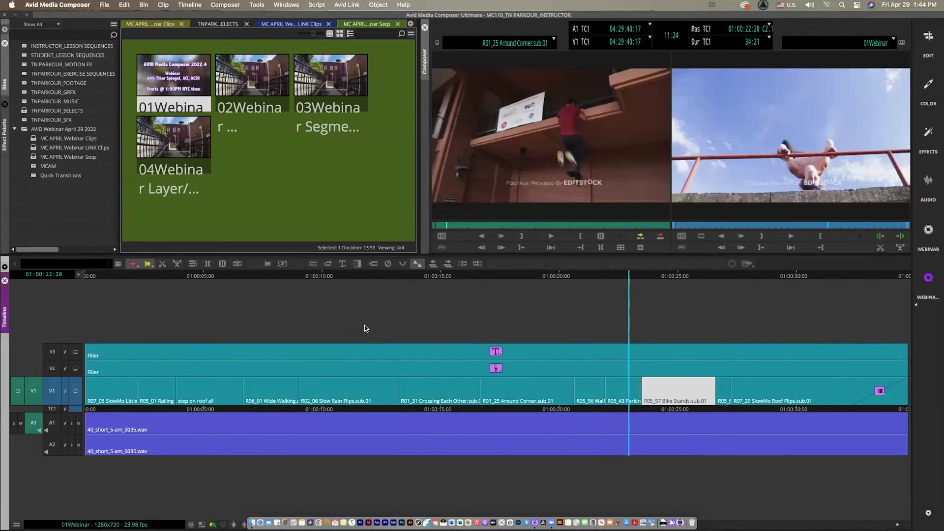
# Reopen the MY GRT SETTING keyboard map from the user settings
pyautogui.press('super+equal')
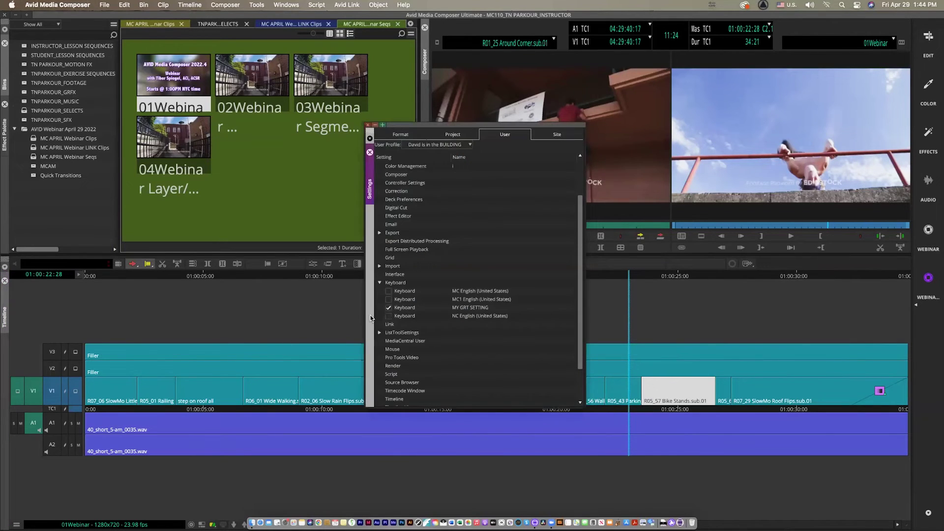
pyautogui.doubleClick(398, 308)
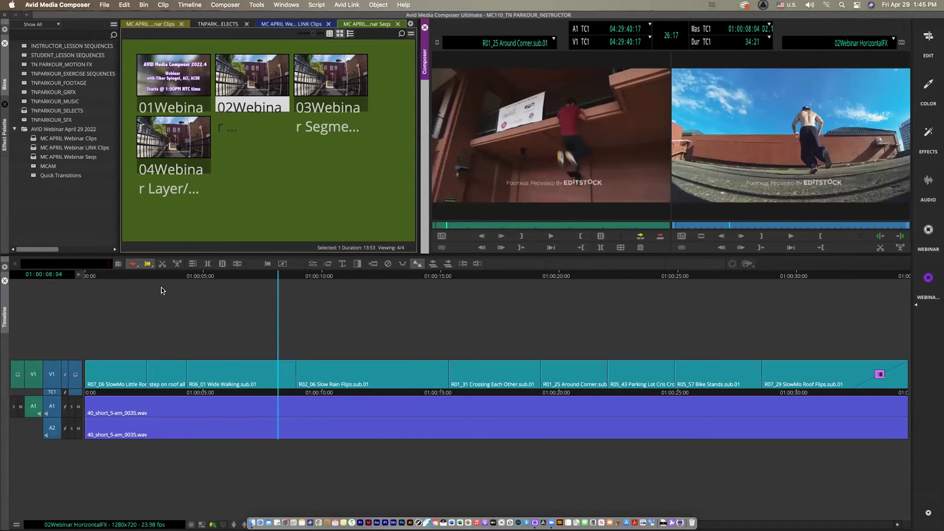
# Mute audio tracks A1 and A2 and play the 02Webinar HorizontalFX sequence from 01:00:01:00
pyautogui.click(108, 283)
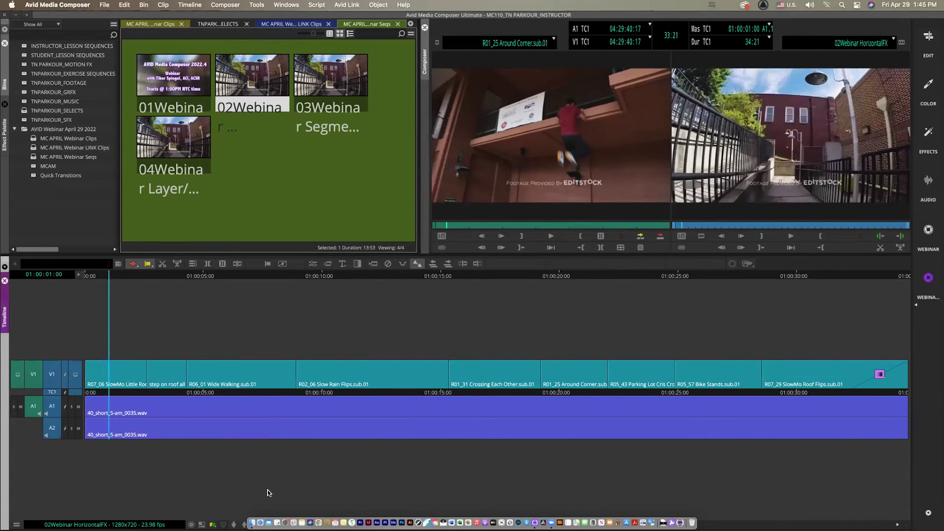
pyautogui.click(79, 406)
pyautogui.click(79, 428)
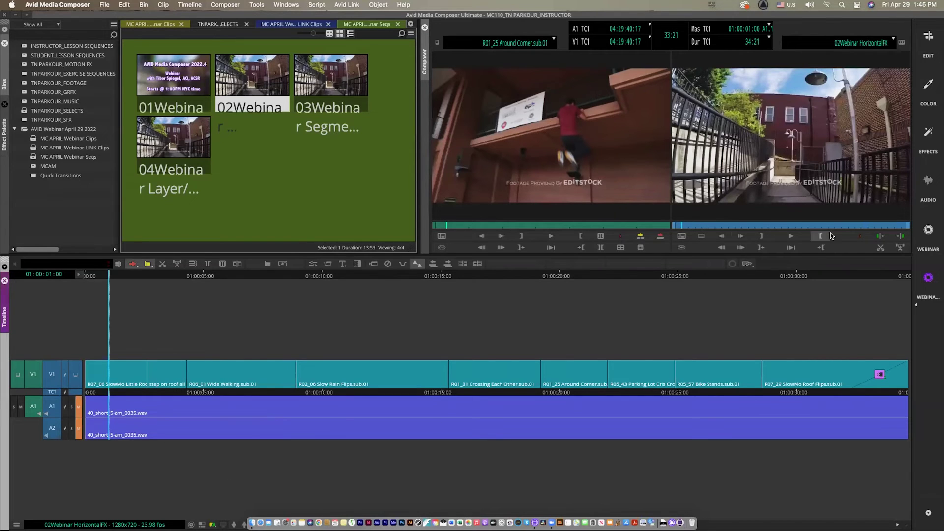
pyautogui.click(787, 236)
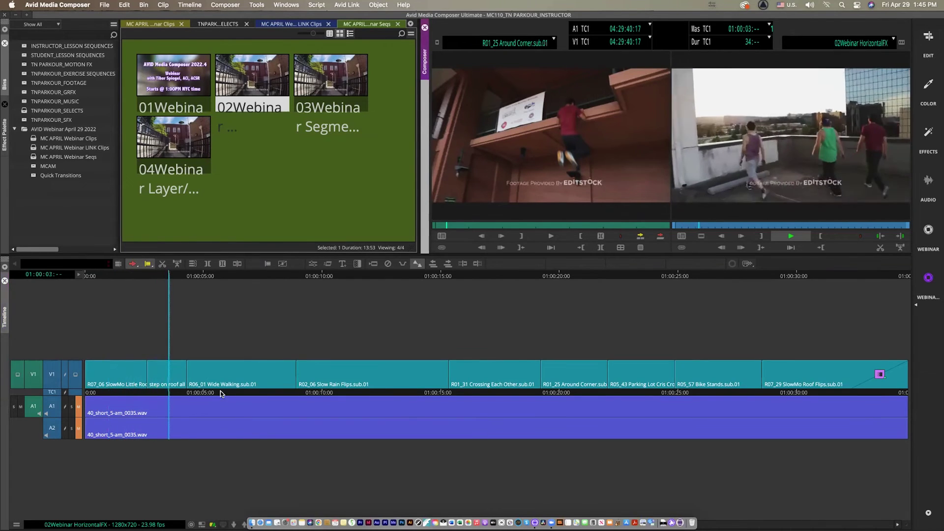
# Park the sequence at 01:00:00:04, view that frame full screen, and return to the normal layout
pyautogui.click(122, 279)
pyautogui.click(88, 278)
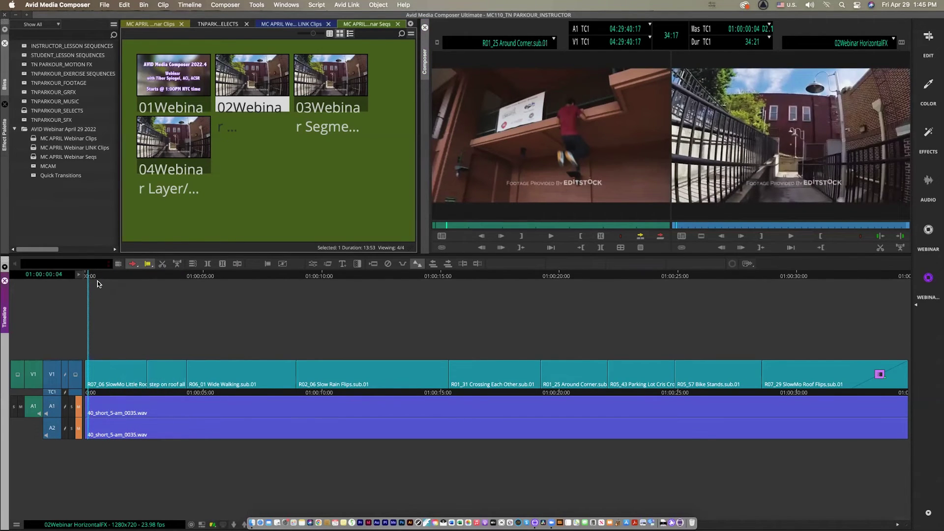
pyautogui.press('super+F3')
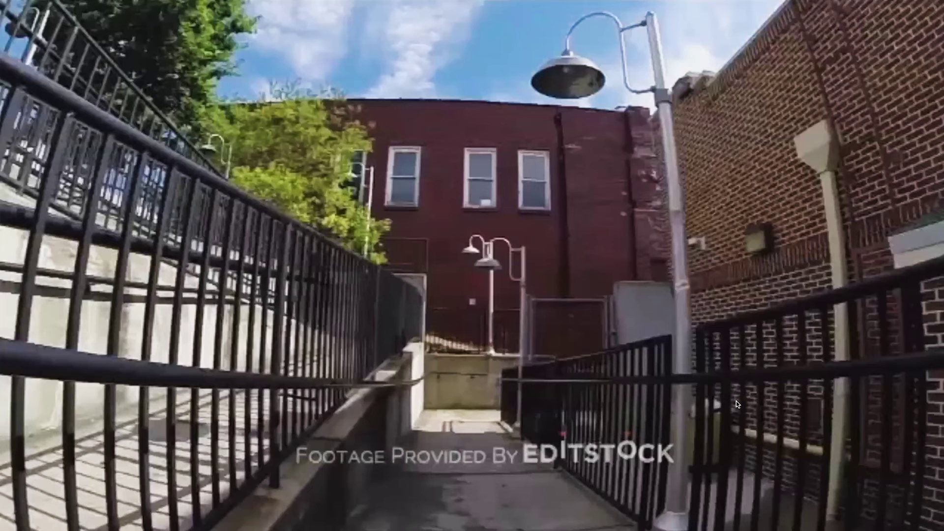
pyautogui.press('Escape')
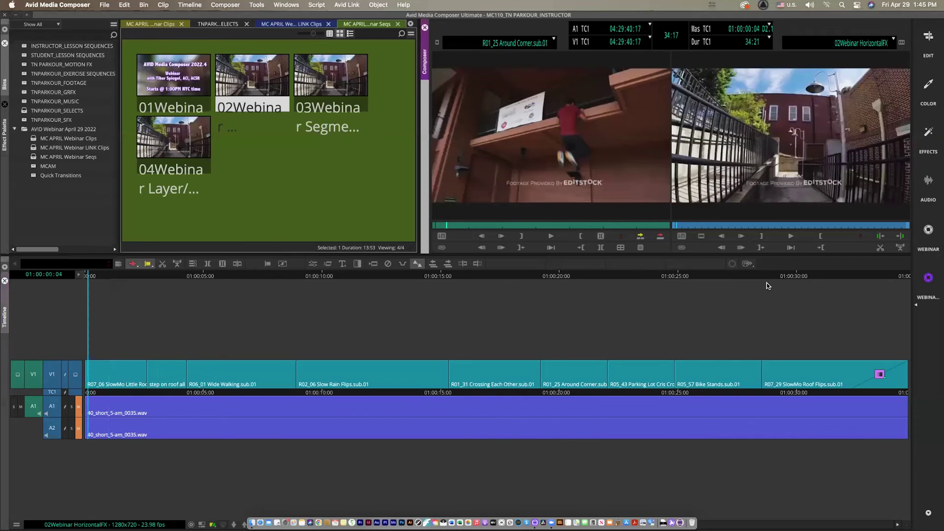
# Examine the MY GRT SETTING keyboard map from the user settings, close it, and look through the user profile options
pyautogui.press('super+equal')
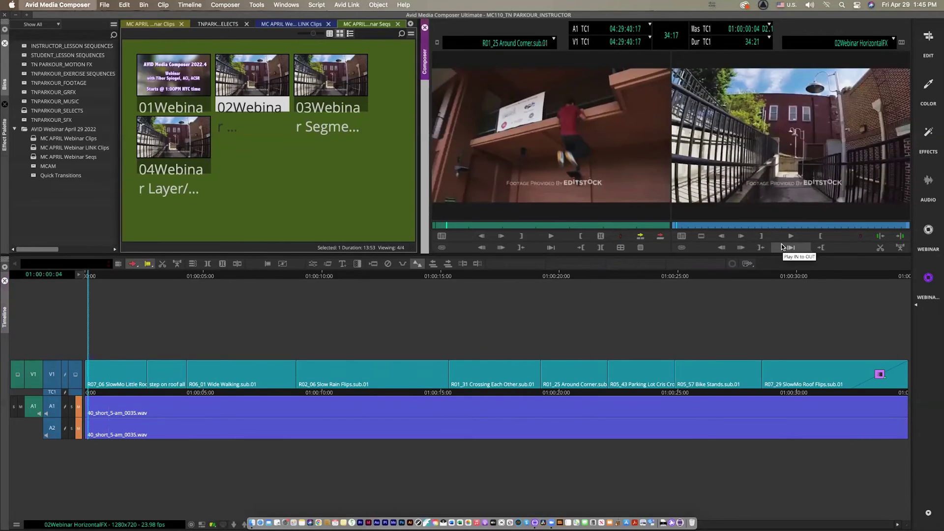
pyautogui.doubleClick(412, 308)
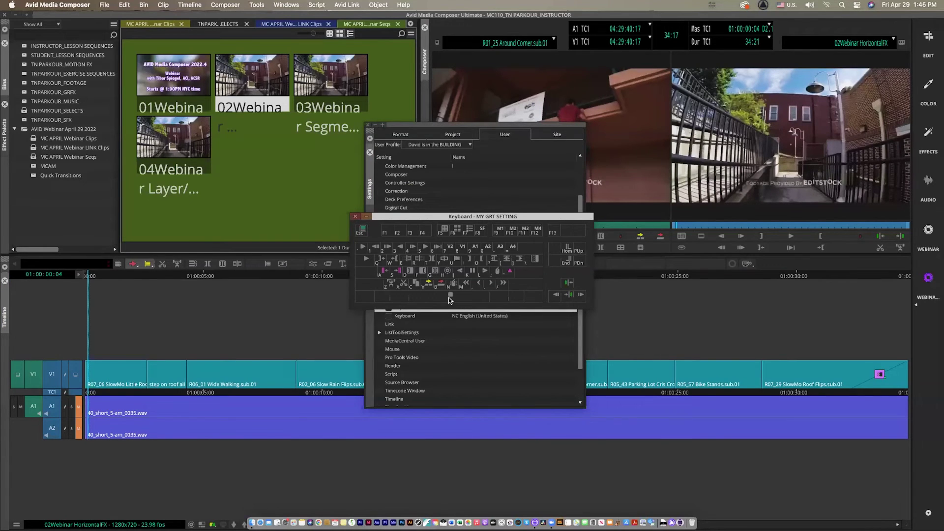
pyautogui.click(355, 216)
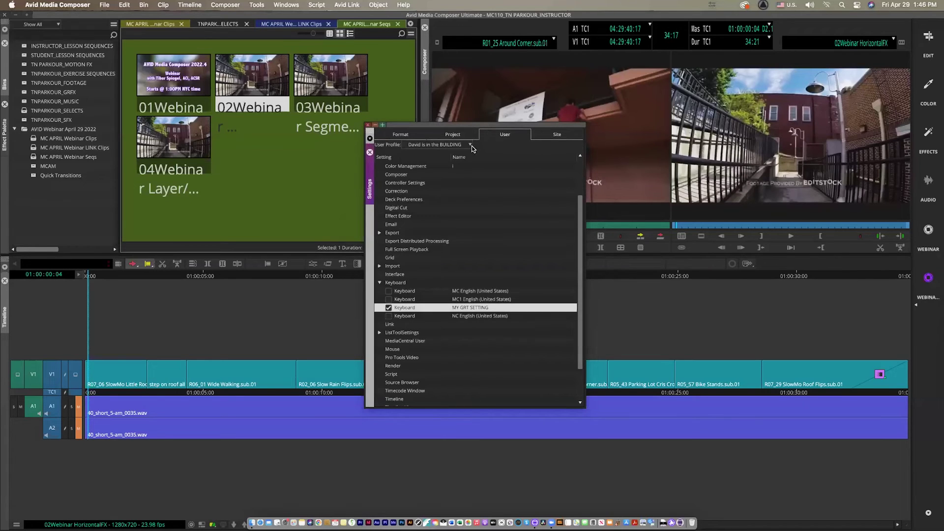
pyautogui.click(470, 144)
pyautogui.scroll(-2, 466, 178)
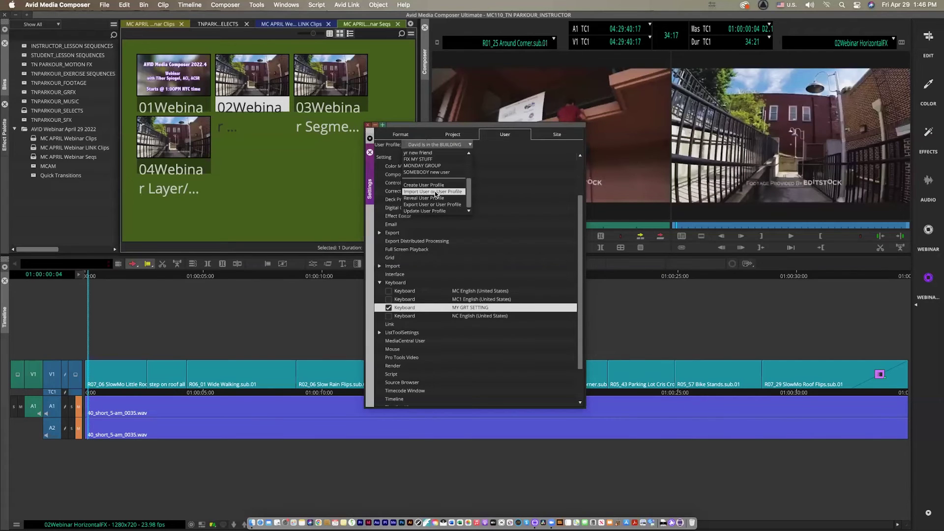
pyautogui.click(507, 189)
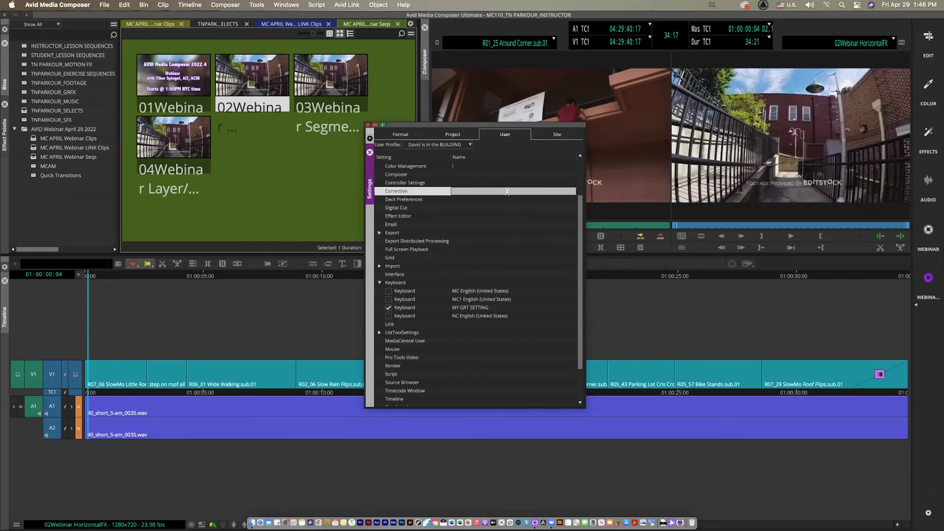
# Open the MY GRT SETTING keyboard map again with the Command Palette, and arrange the two windows one above the other
pyautogui.doubleClick(404, 307)
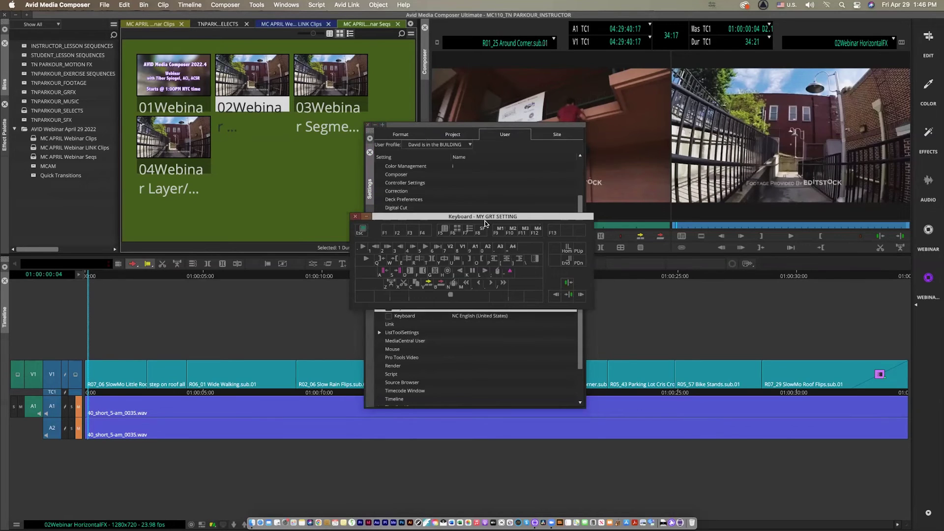
pyautogui.moveTo(519, 218); pyautogui.dragTo(546, 298)
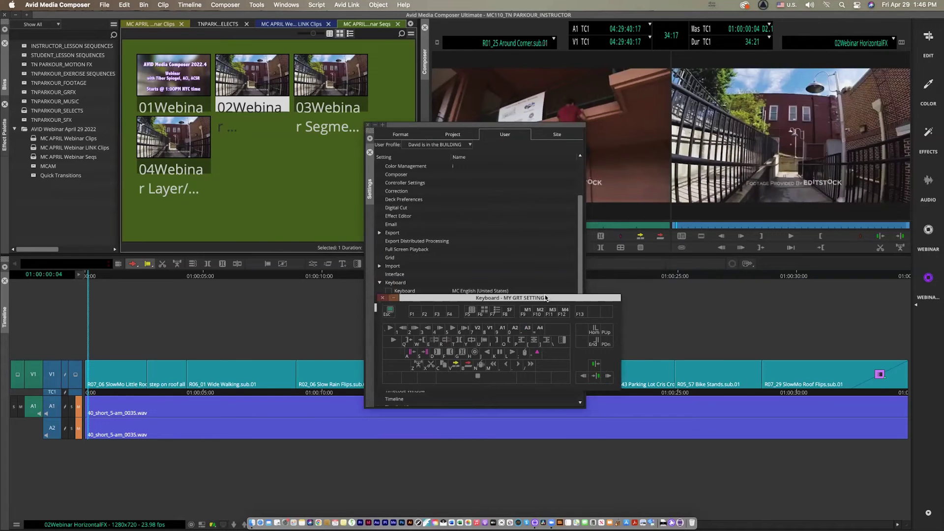
pyautogui.press('super+3')
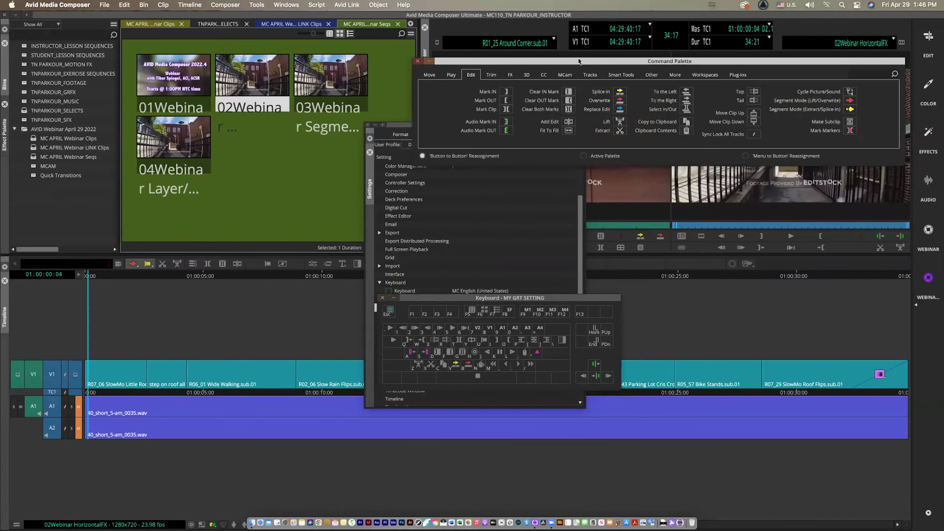
pyautogui.moveTo(521, 56); pyautogui.dragTo(391, 125)
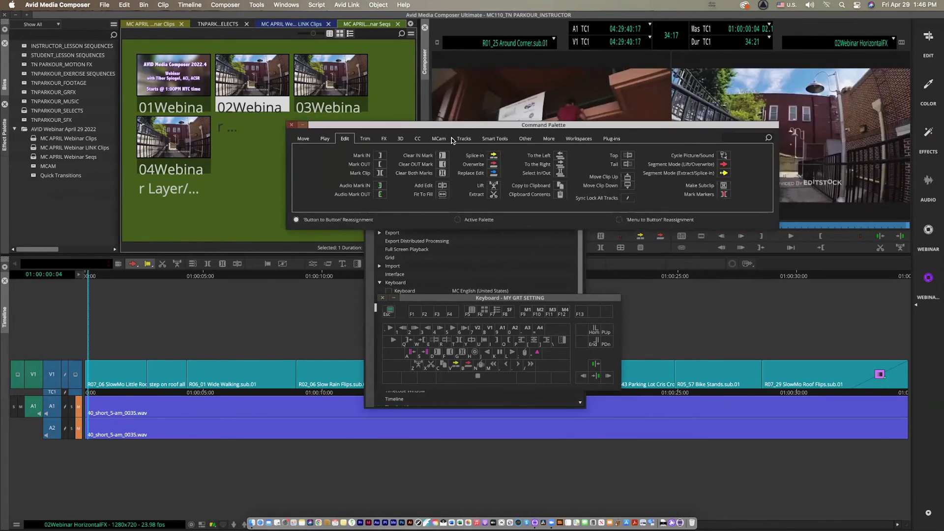
# Map the Play command to the space bar in the keyboard map and close the Command Palette
pyautogui.click(324, 142)
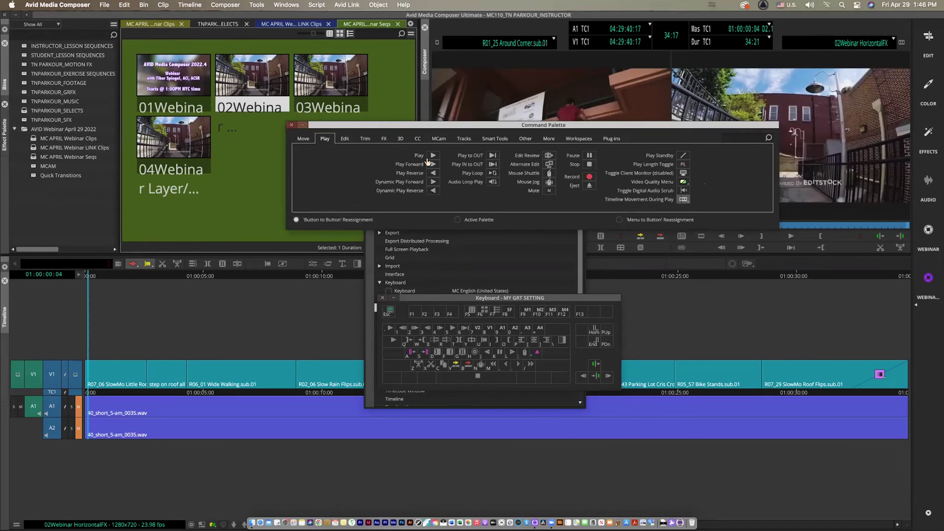
pyautogui.moveTo(433, 157); pyautogui.dragTo(487, 379)
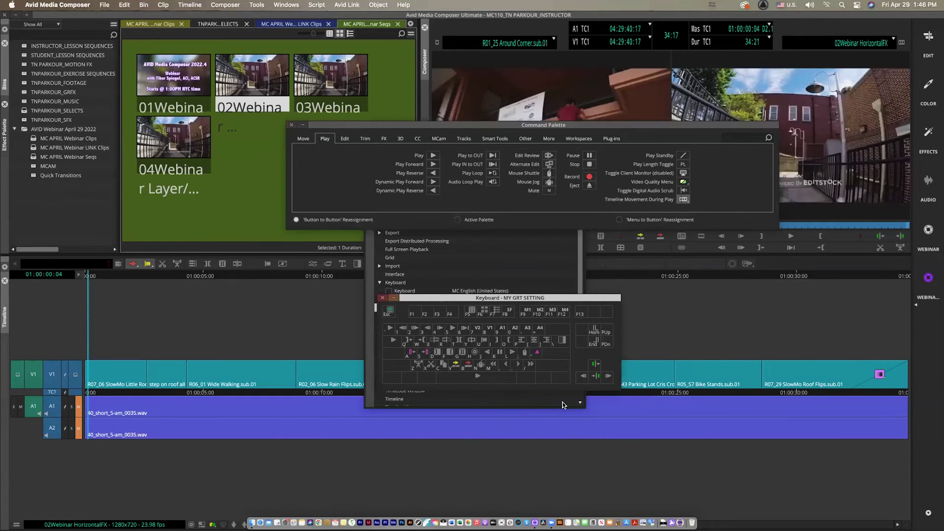
pyautogui.click(334, 125)
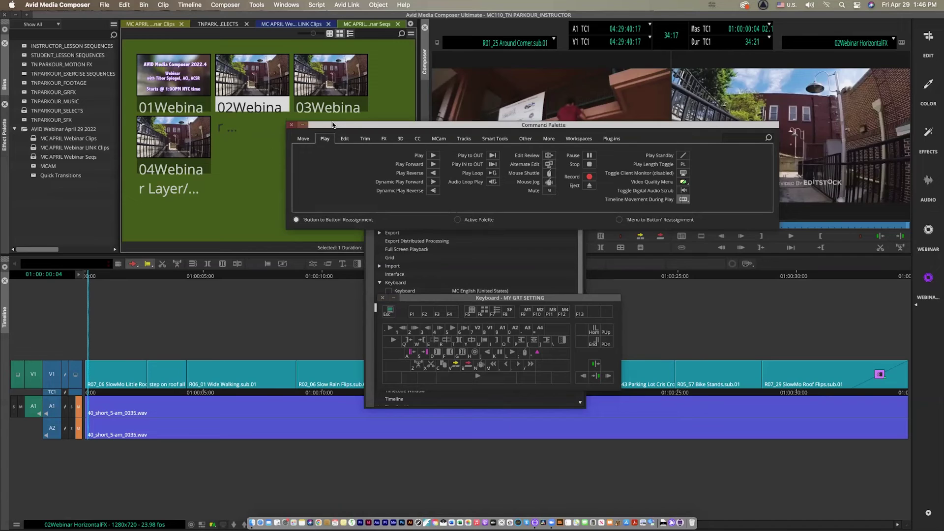
pyautogui.click(291, 125)
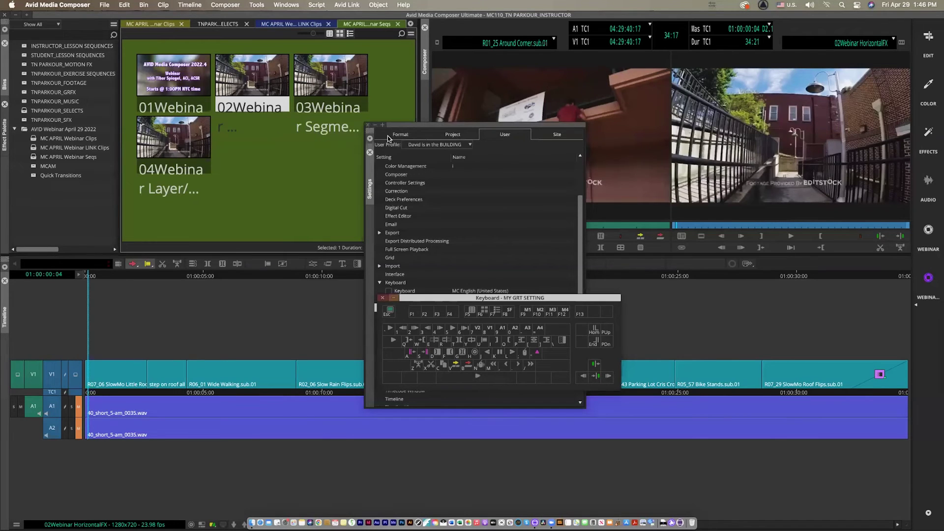
# Update the current user profile, and close the settings and keyboard map windows
pyautogui.click(470, 147)
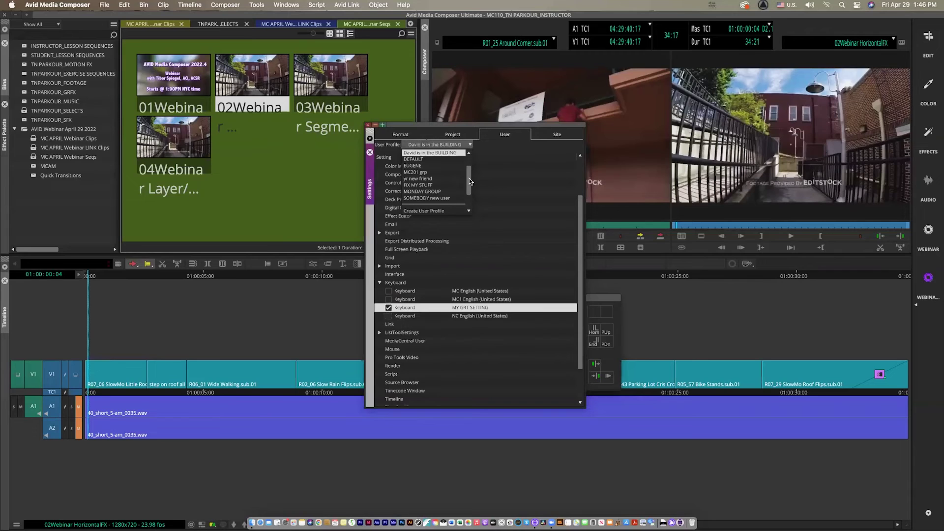
pyautogui.moveTo(472, 208)
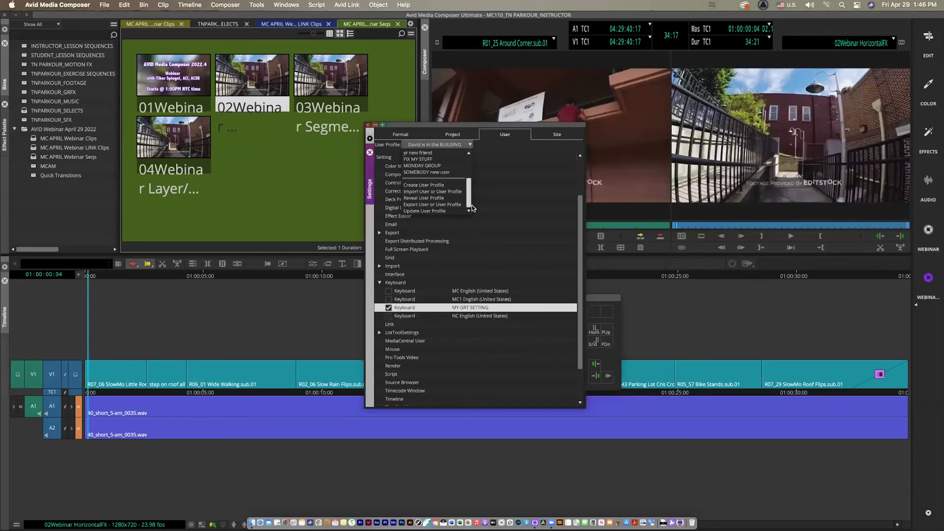
pyautogui.click(444, 211)
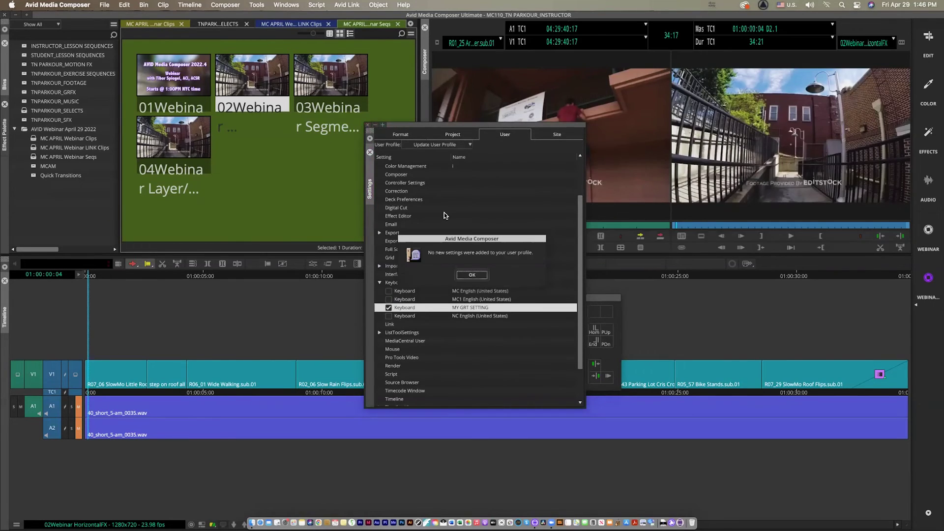
pyautogui.click(481, 274)
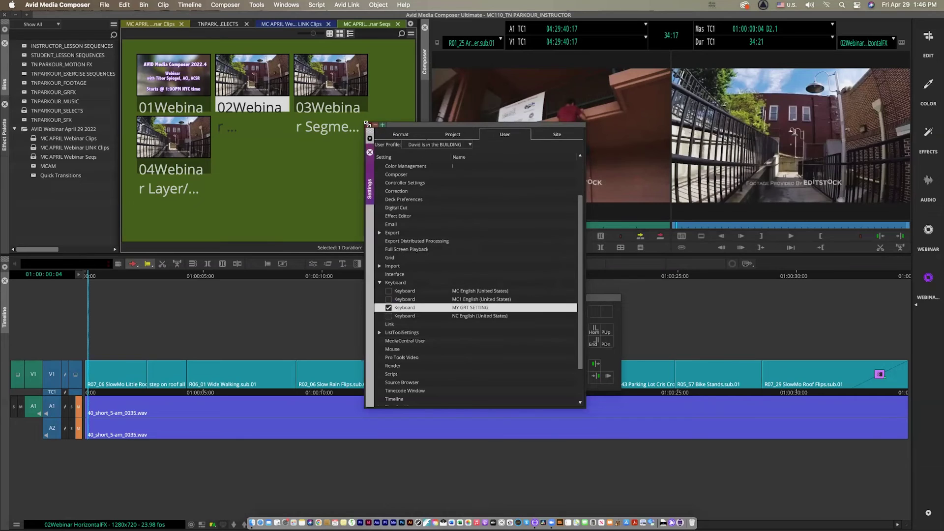
pyautogui.click(368, 124)
pyautogui.click(382, 298)
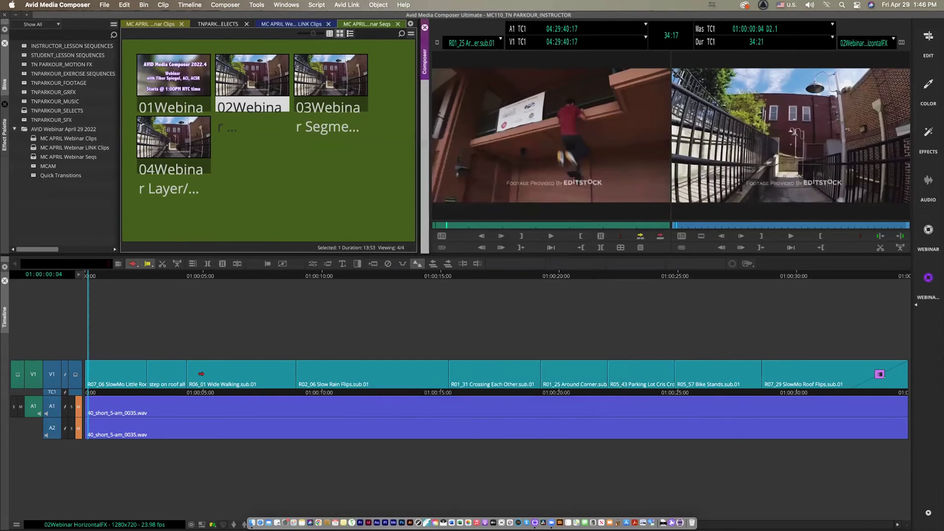
# Test the remapped Play command by playing the sequence from 01:00:00:19 and stopping at 01:00:02:15
pyautogui.click(100, 275)
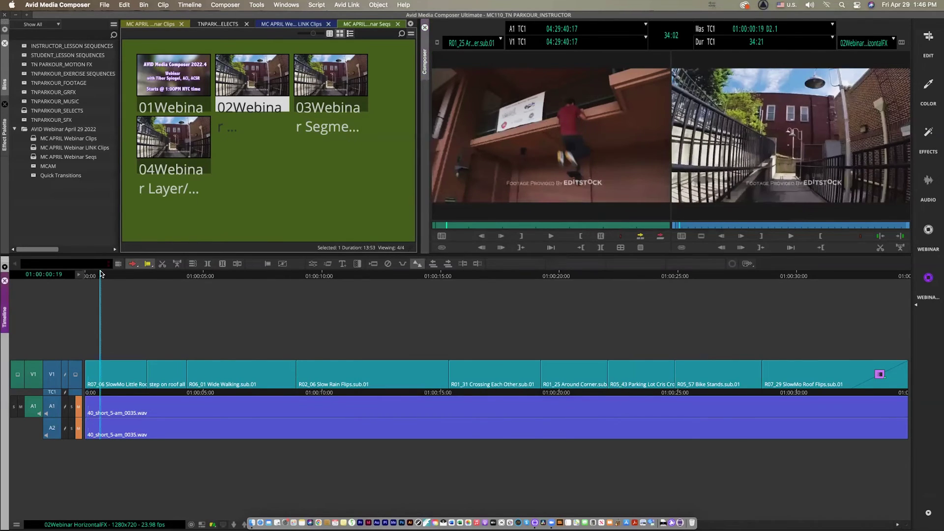
pyautogui.press('space')
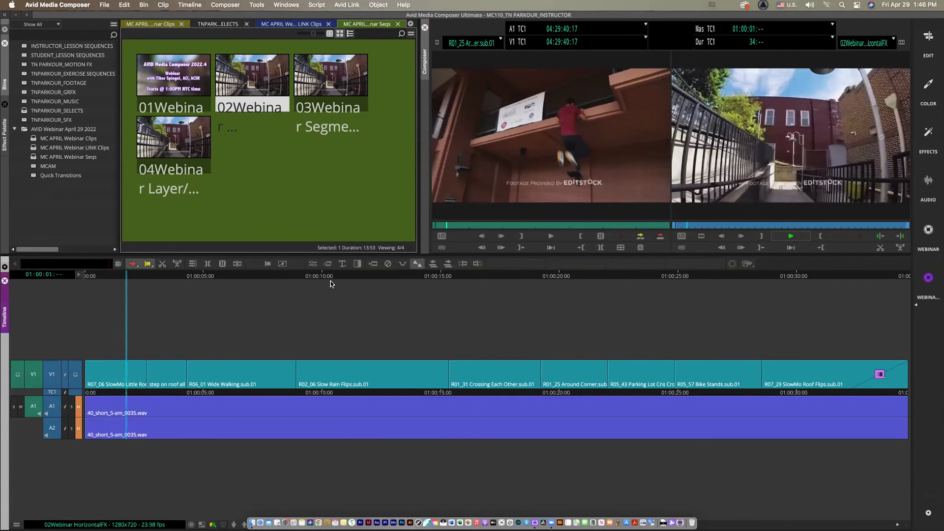
pyautogui.press('space')
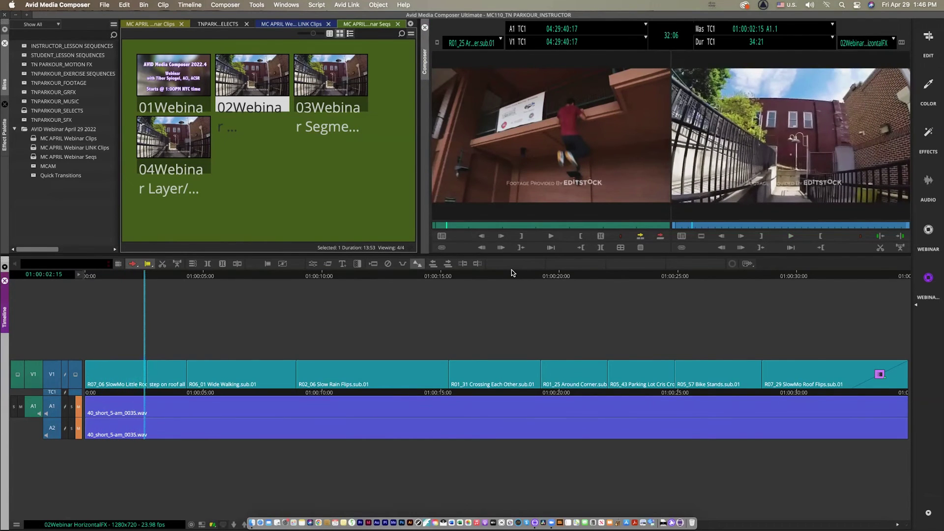
# Play the sequence full screen from 01:00:02:15, stop at 01:00:04:03, and leave full-screen playback
pyautogui.press('super+backslash')
pyautogui.press('space')
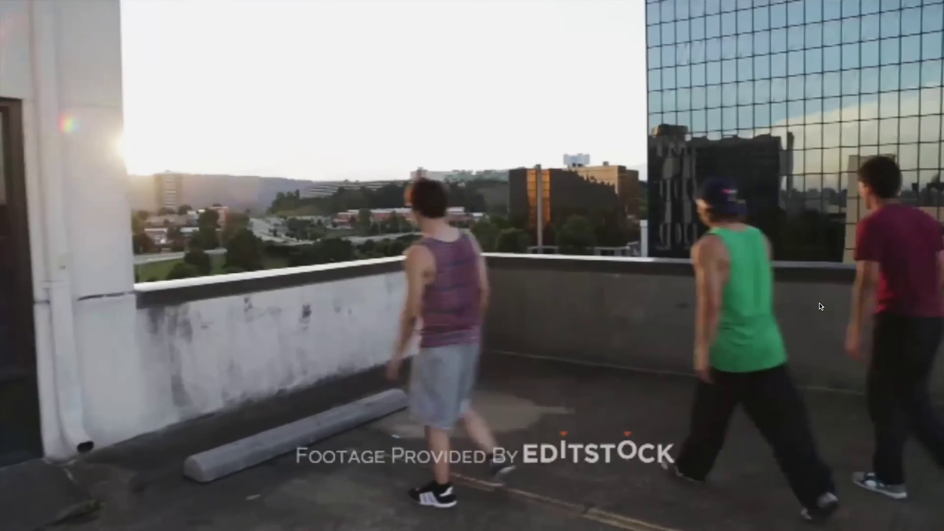
pyautogui.press('space')
pyautogui.press('Escape')
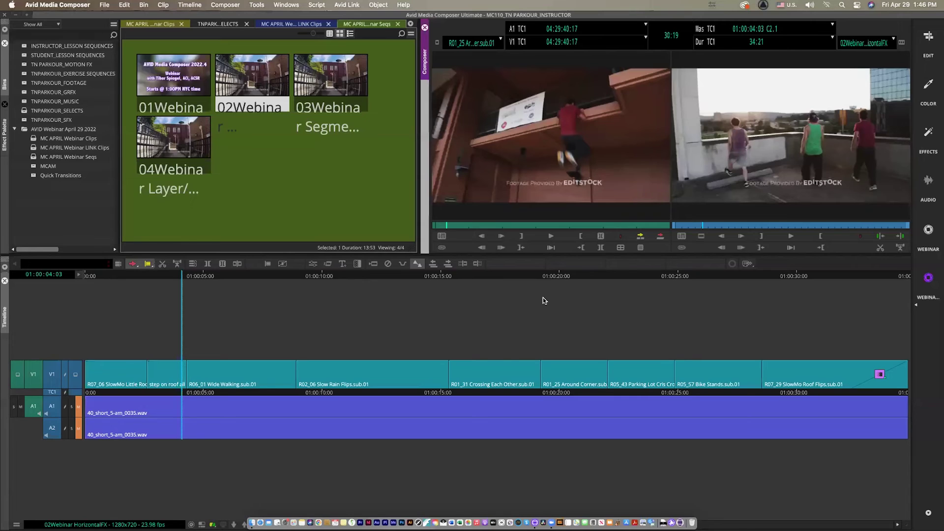
# Export the current user profile to the Desktop as a Personal shared profile, and close the settings
pyautogui.press('super+comma')
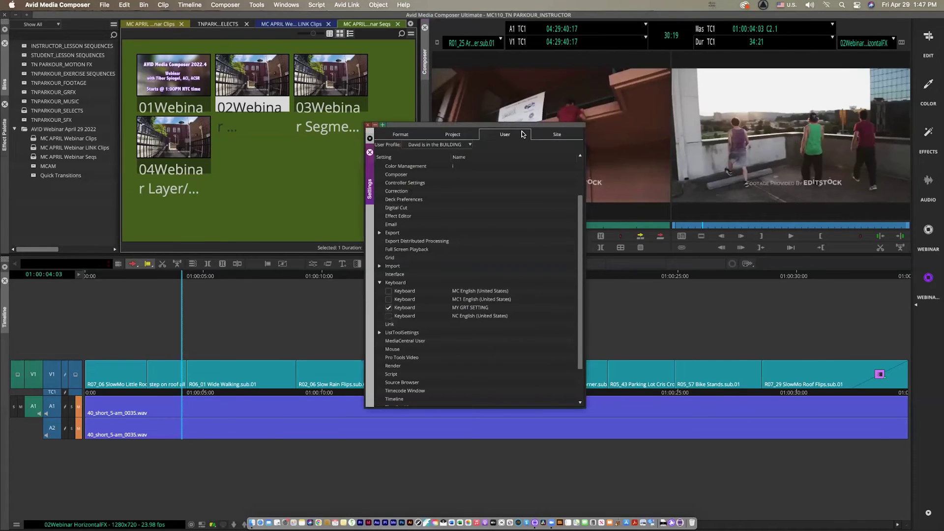
pyautogui.click(468, 144)
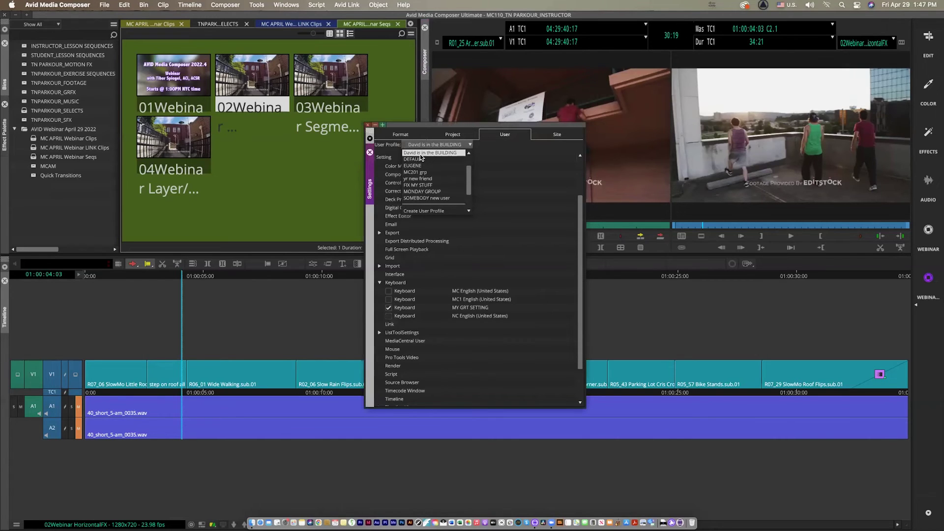
pyautogui.click(451, 152)
pyautogui.click(470, 145)
pyautogui.moveTo(470, 182); pyautogui.dragTo(471, 197)
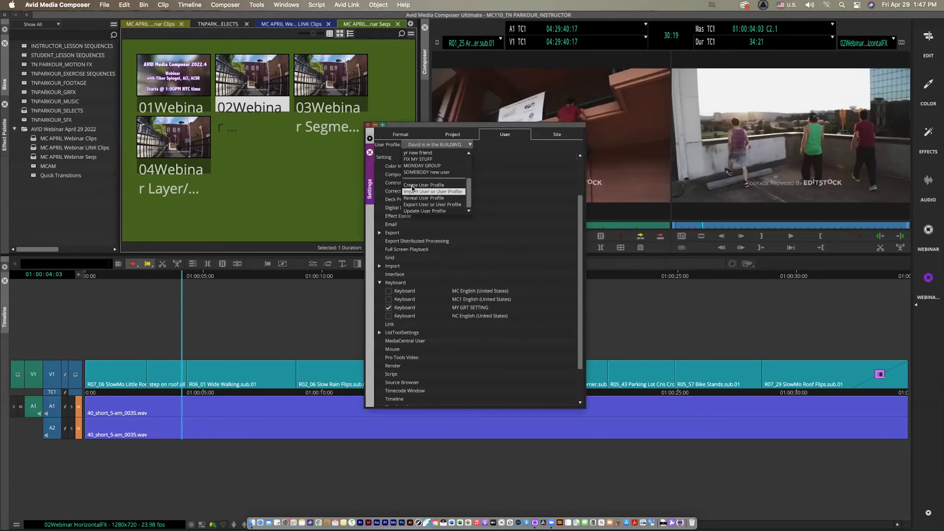
pyautogui.click(416, 205)
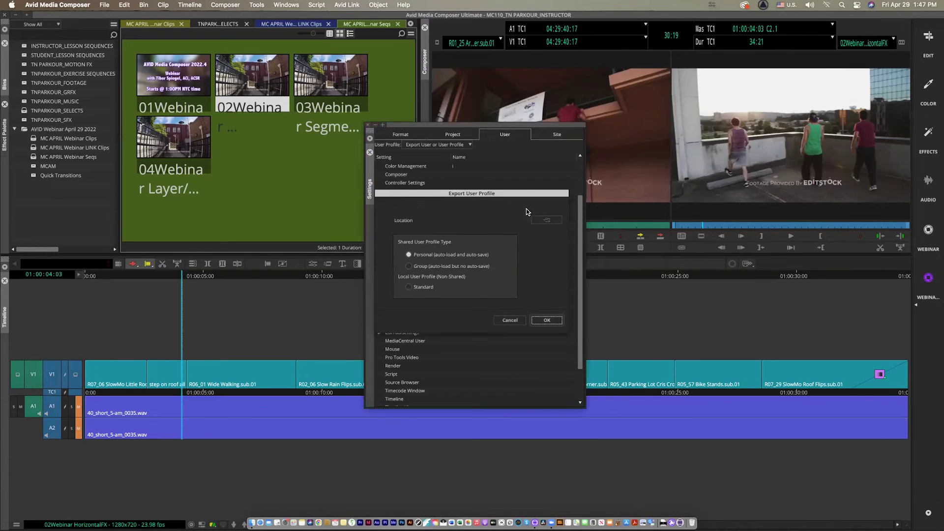
pyautogui.click(545, 222)
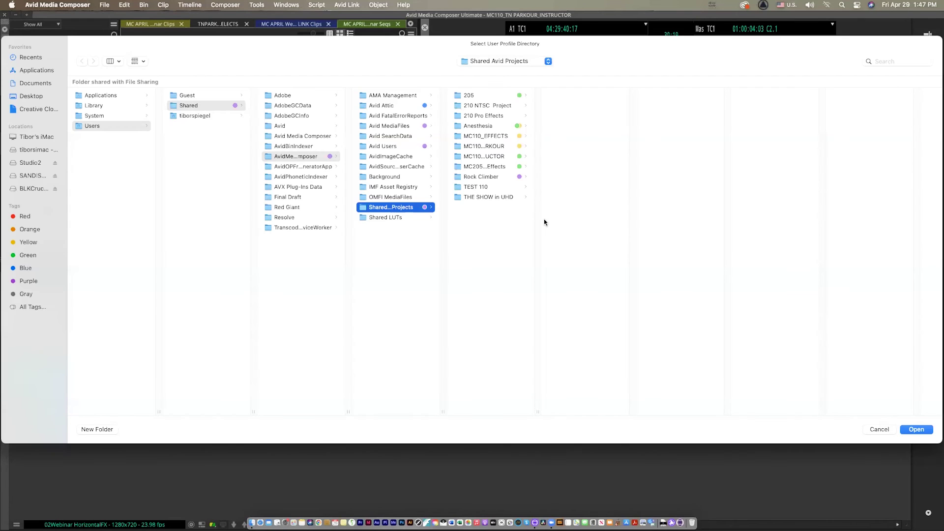
pyautogui.click(40, 95)
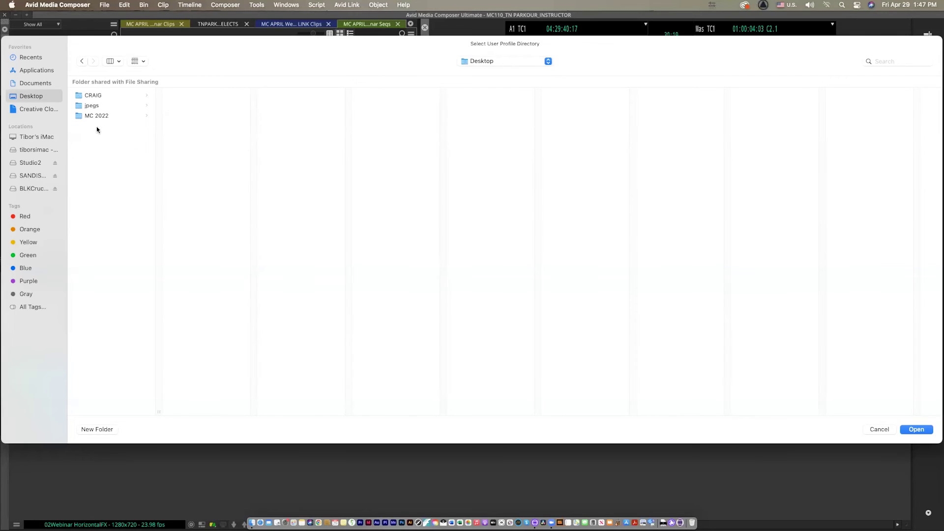
pyautogui.click(909, 431)
pyautogui.click(554, 321)
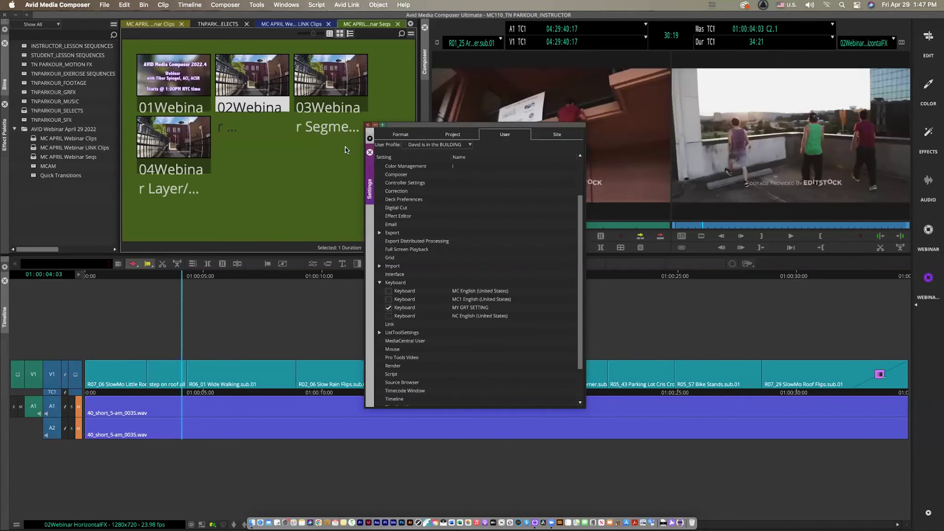
pyautogui.click(368, 124)
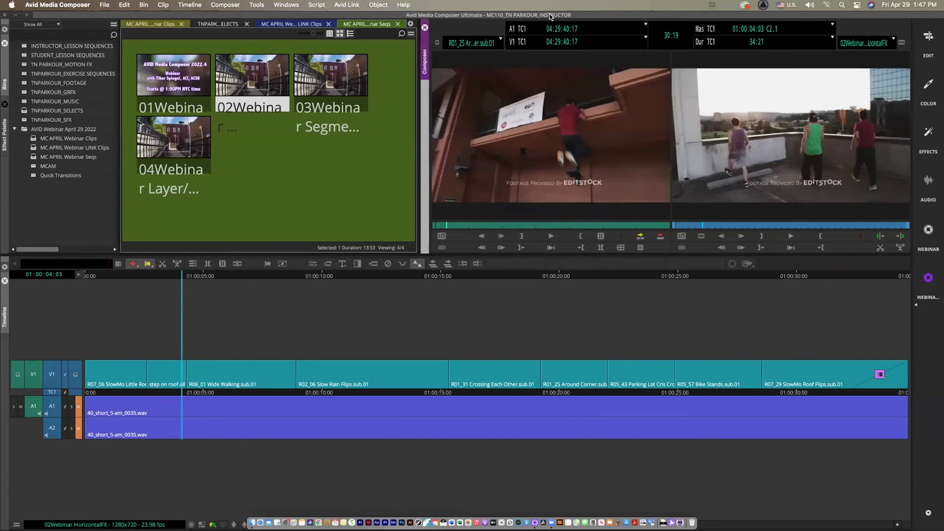
# Switch to Finder, locate the exported profile folder on the Desktop, and inspect its contents and file information
pyautogui.press('super+h')
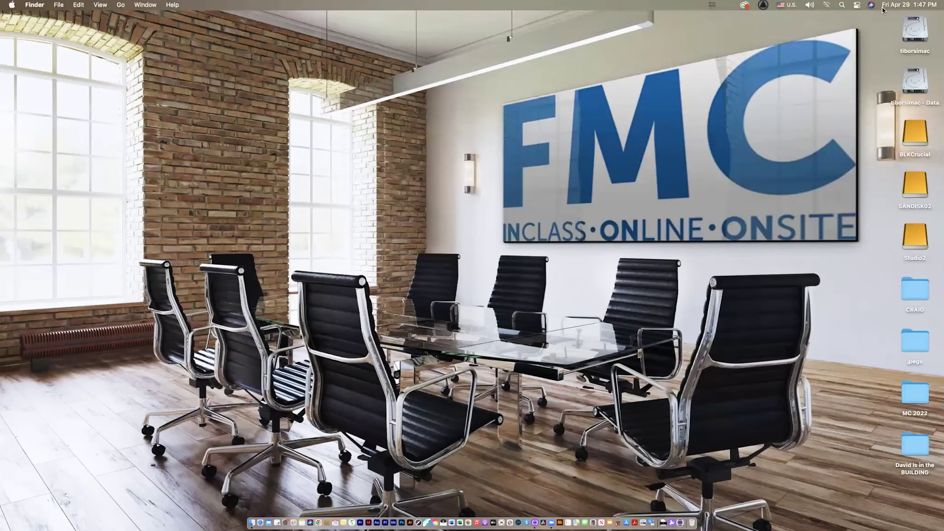
pyautogui.doubleClick(916, 31)
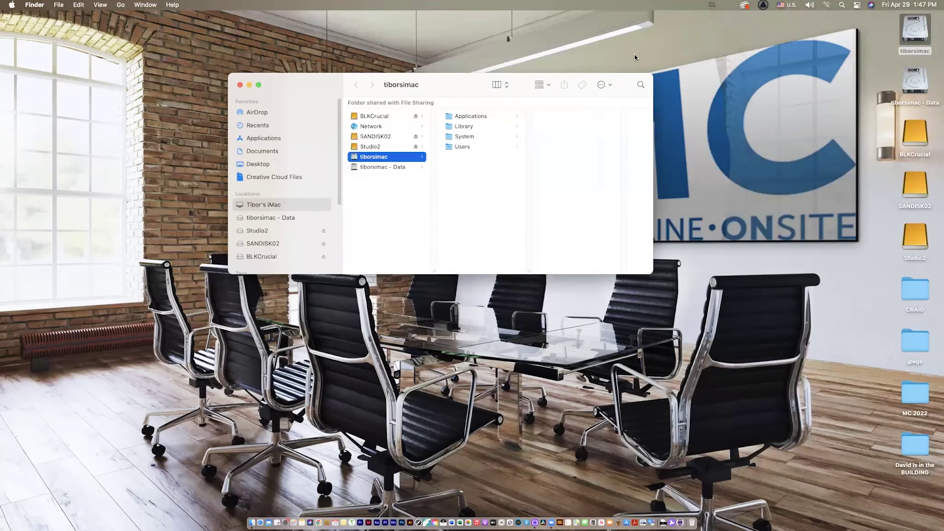
pyautogui.click(263, 165)
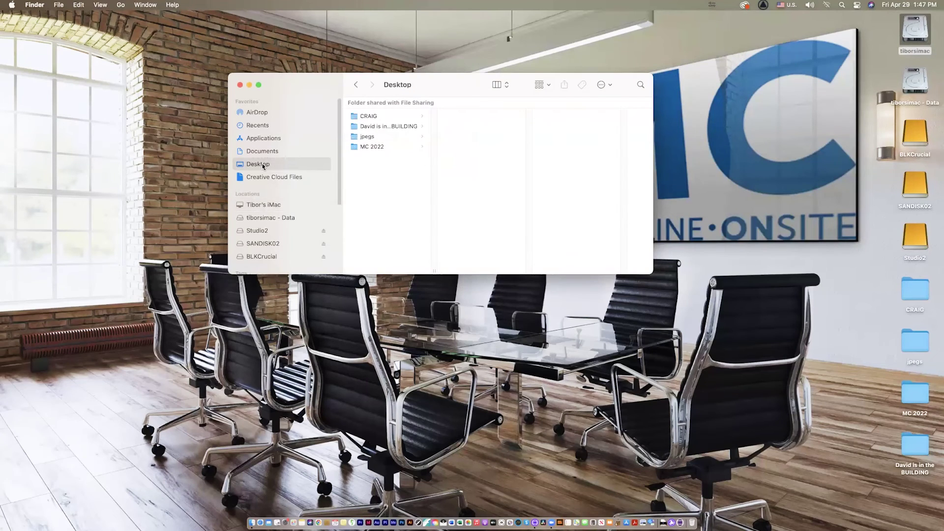
pyautogui.click(414, 129)
pyautogui.click(414, 129)
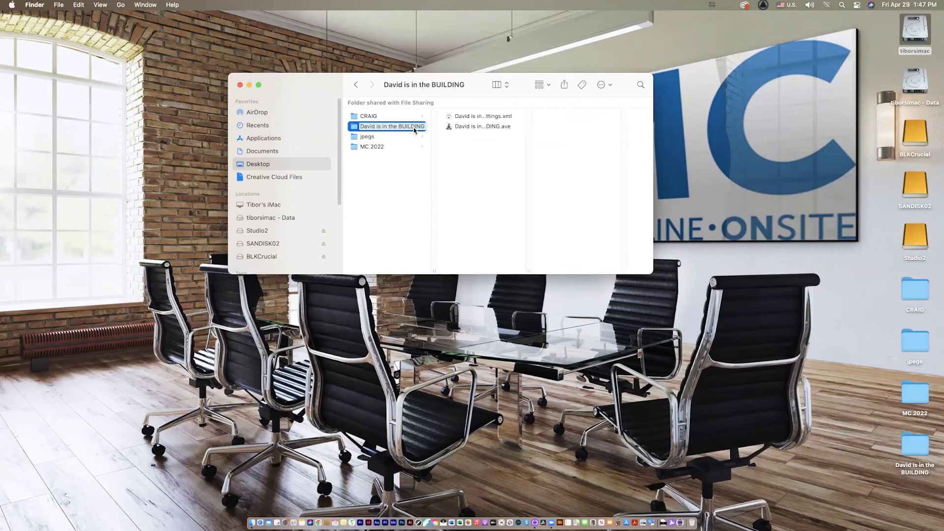
pyautogui.press('super+i')
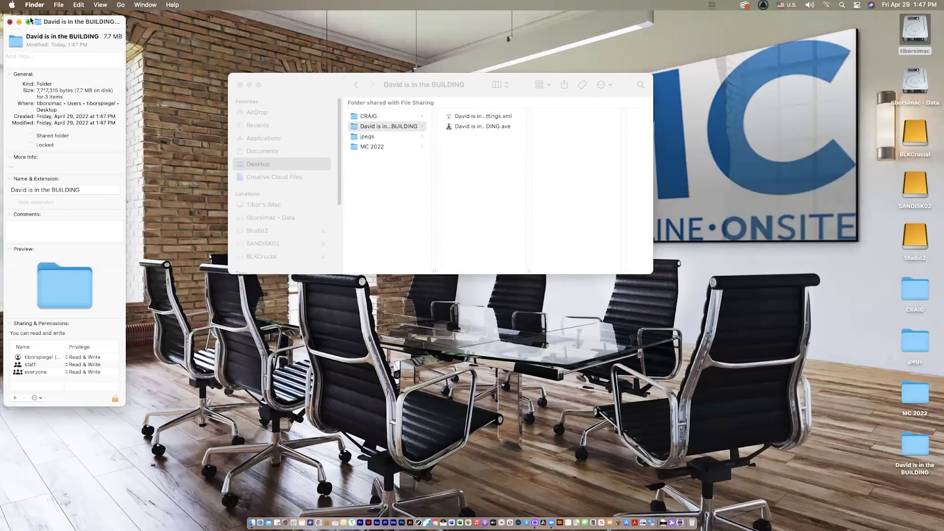
pyautogui.click(10, 22)
# Close the Finder window and switch back to Avid Media Composer
pyautogui.moveTo(327, 82); pyautogui.dragTo(335, 168)
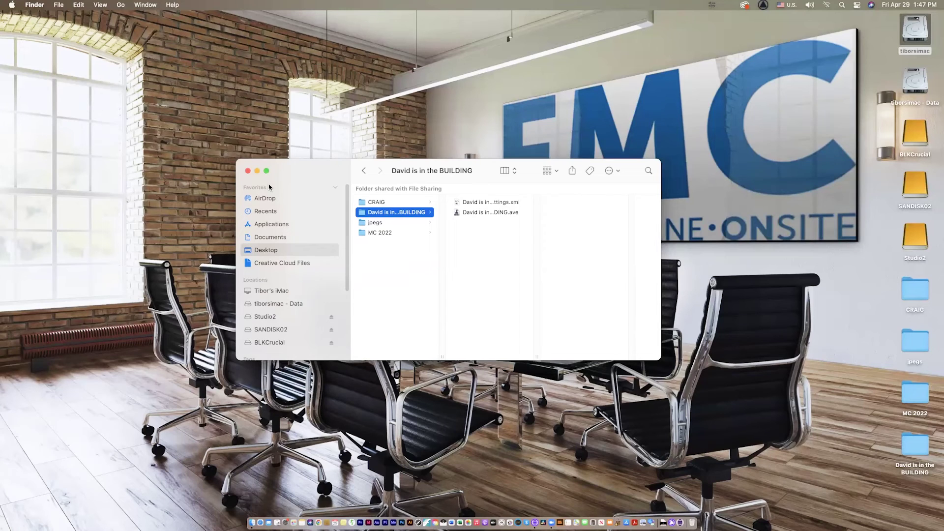
pyautogui.click(247, 171)
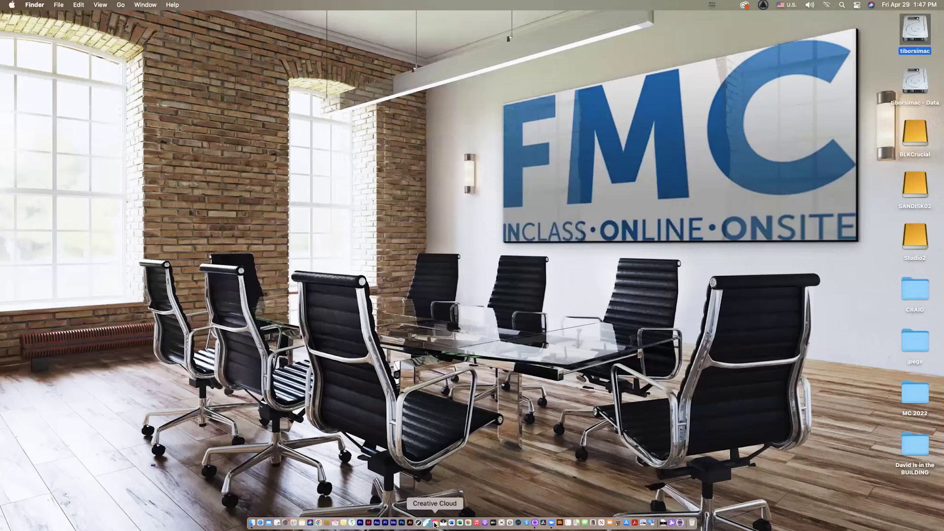
pyautogui.click(511, 525)
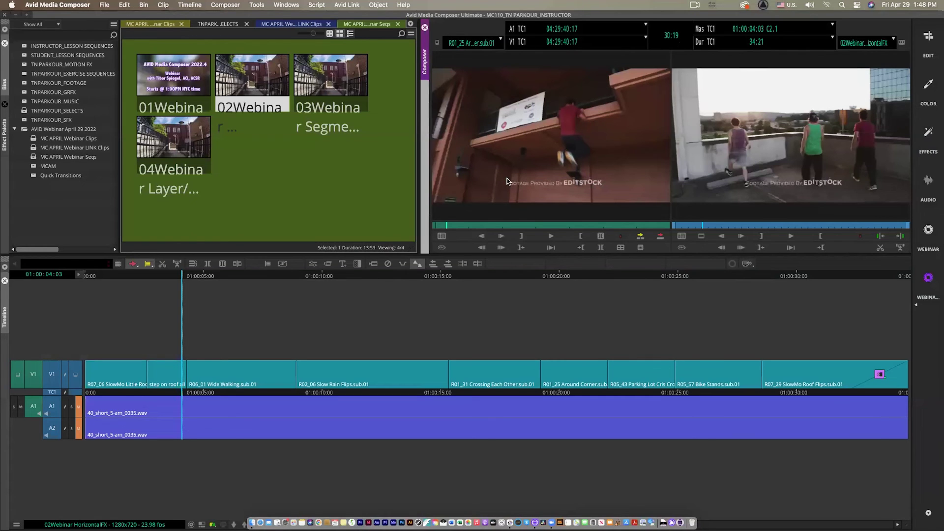
# Review the Project, User and Site categories in the settings, and close the settings window
pyautogui.click(494, 227)
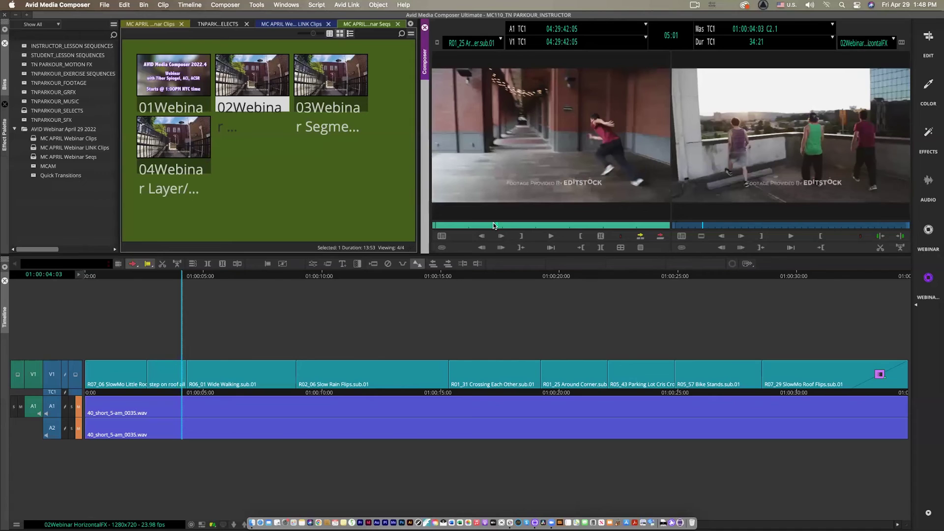
pyautogui.press('super+comma')
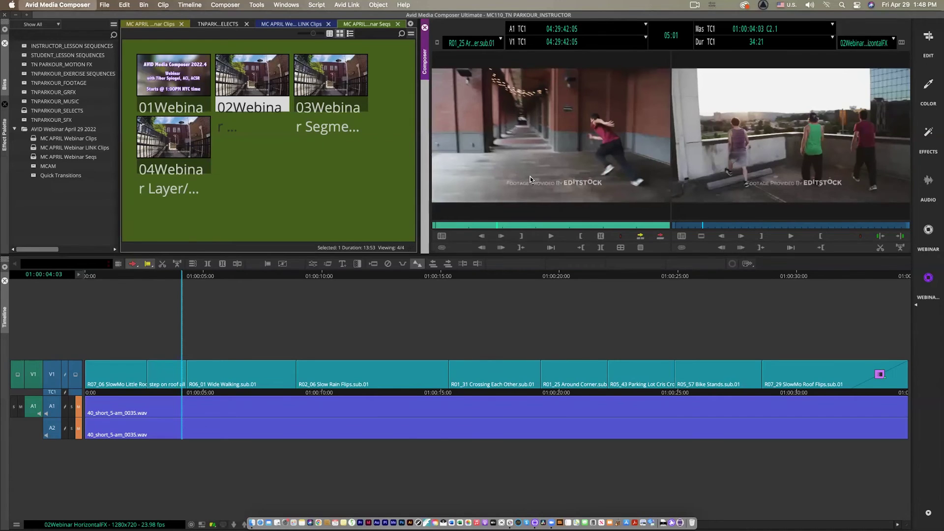
pyautogui.click(461, 136)
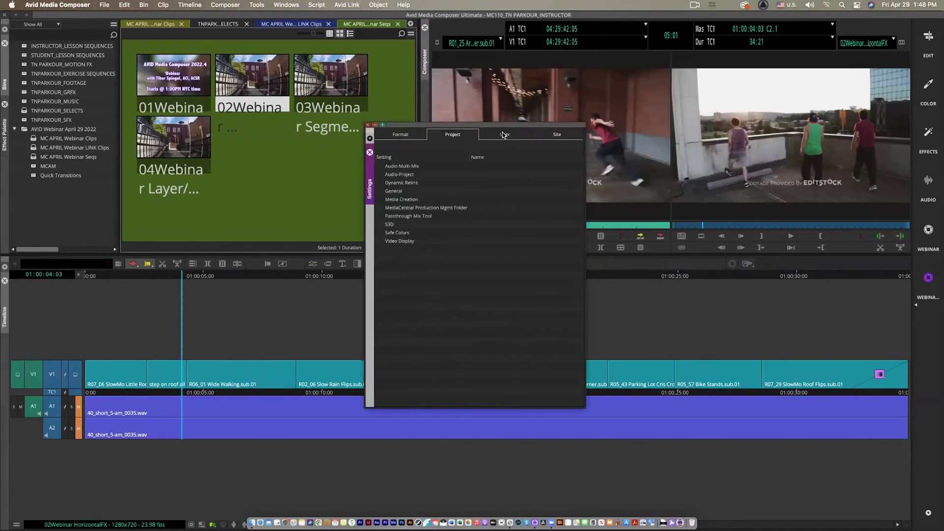
pyautogui.click(504, 136)
pyautogui.click(555, 136)
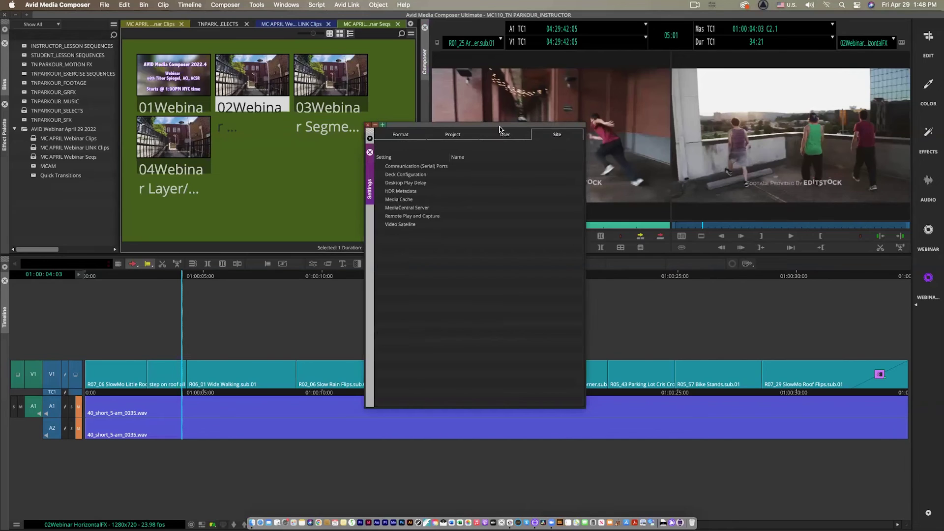
pyautogui.moveTo(500, 127); pyautogui.dragTo(516, 115)
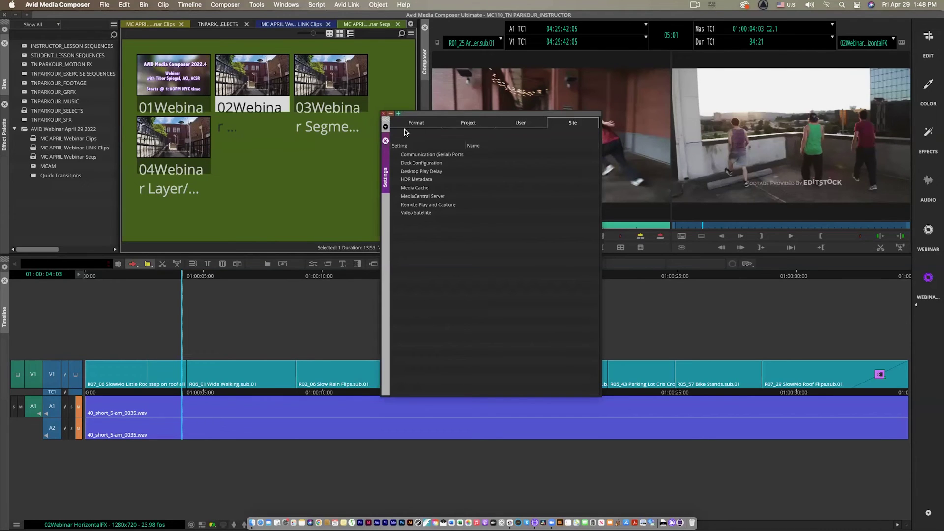
pyautogui.click(383, 114)
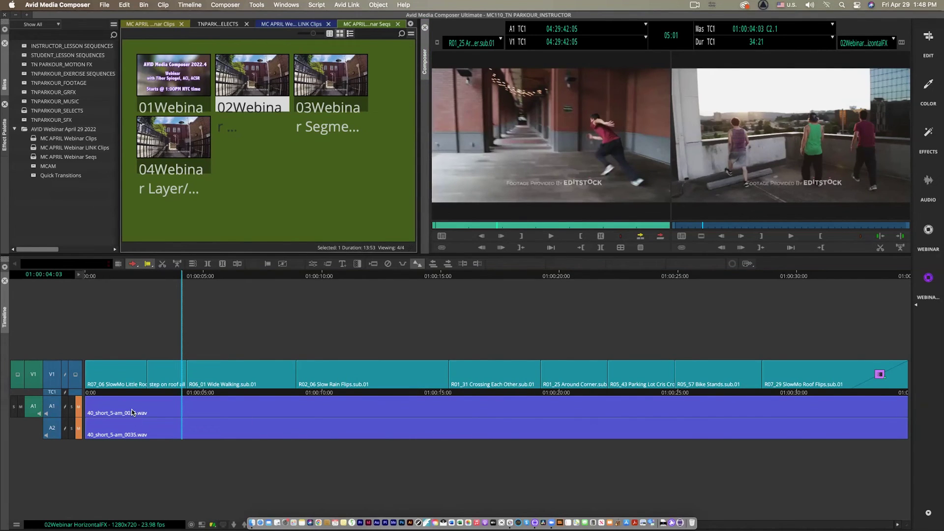
# Unmute audio tracks A1 and A2, and mark an In point in the first clip and an Out point at 01:00:29:11
pyautogui.click(84, 411)
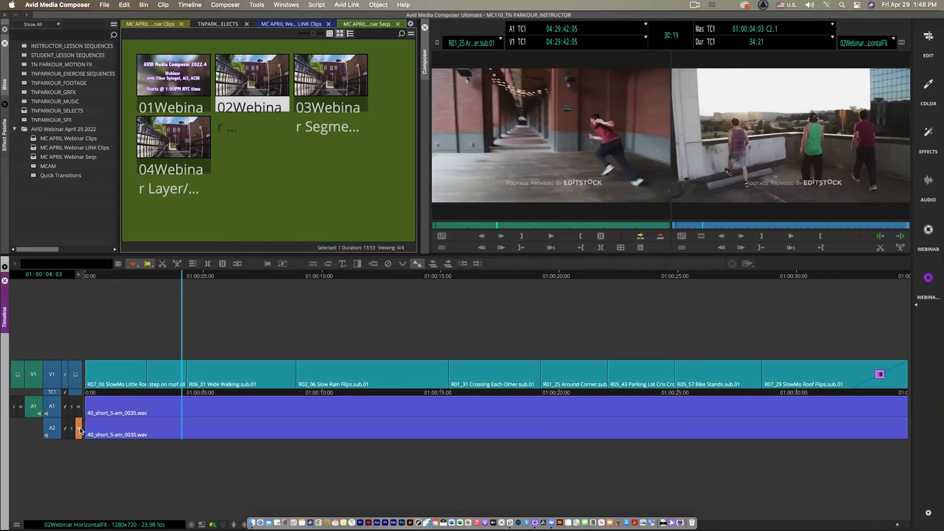
pyautogui.click(130, 276)
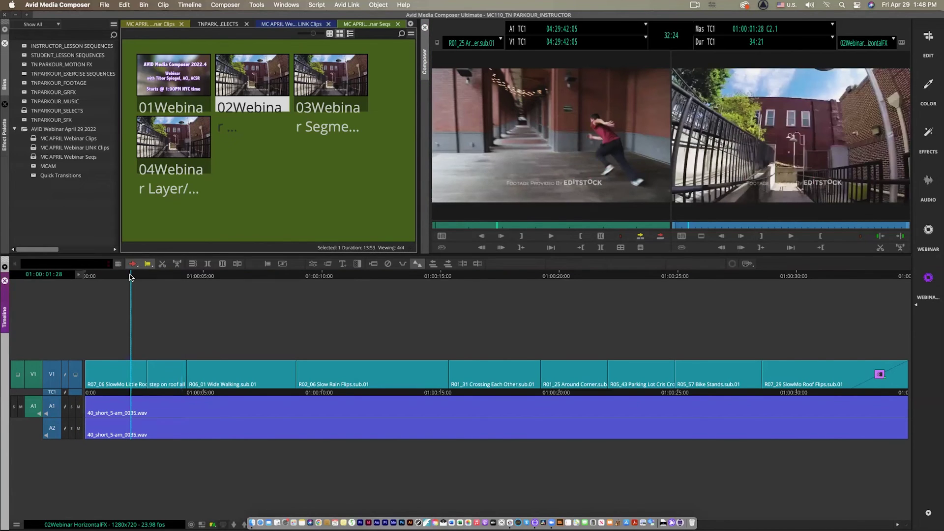
pyautogui.press('i')
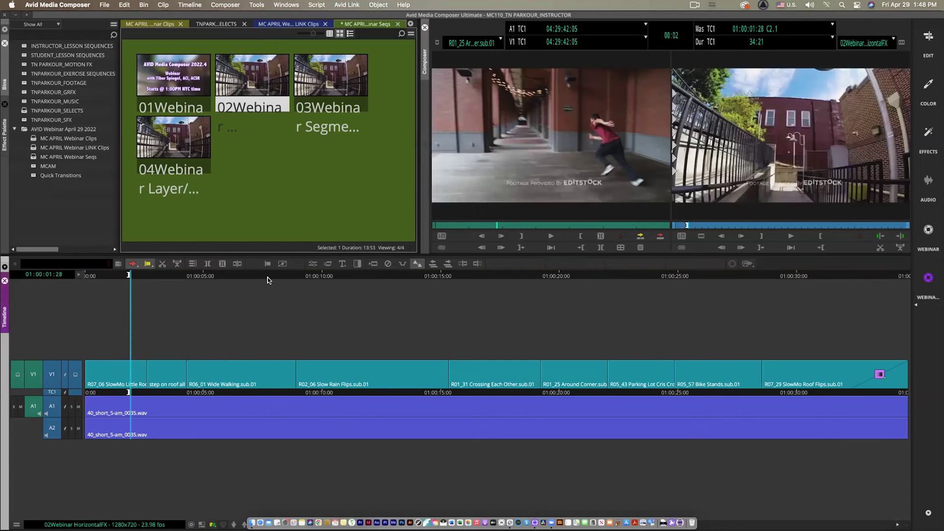
pyautogui.moveTo(339, 274); pyautogui.dragTo(815, 300)
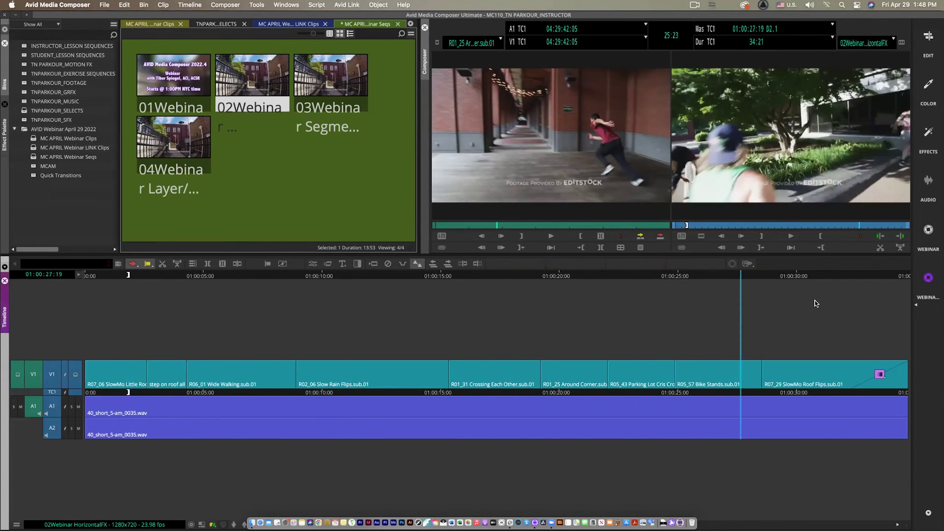
pyautogui.click(782, 276)
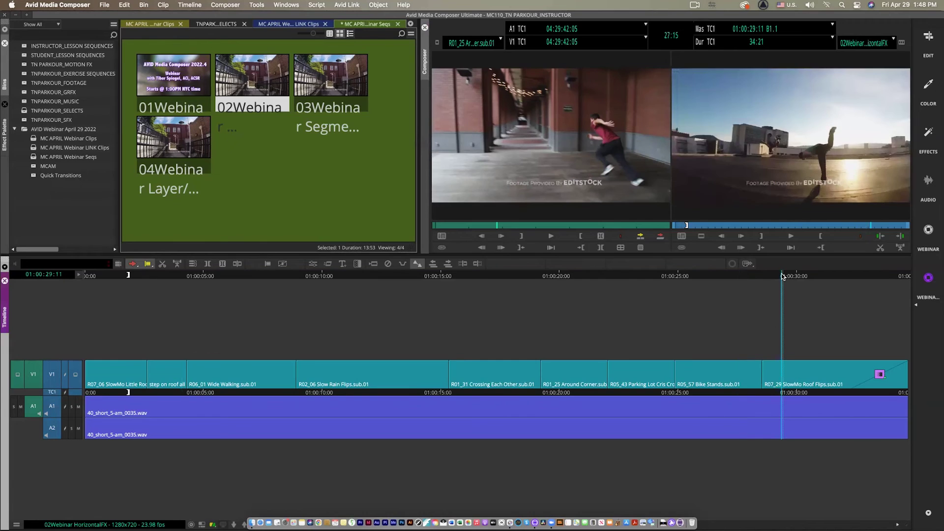
pyautogui.press('o')
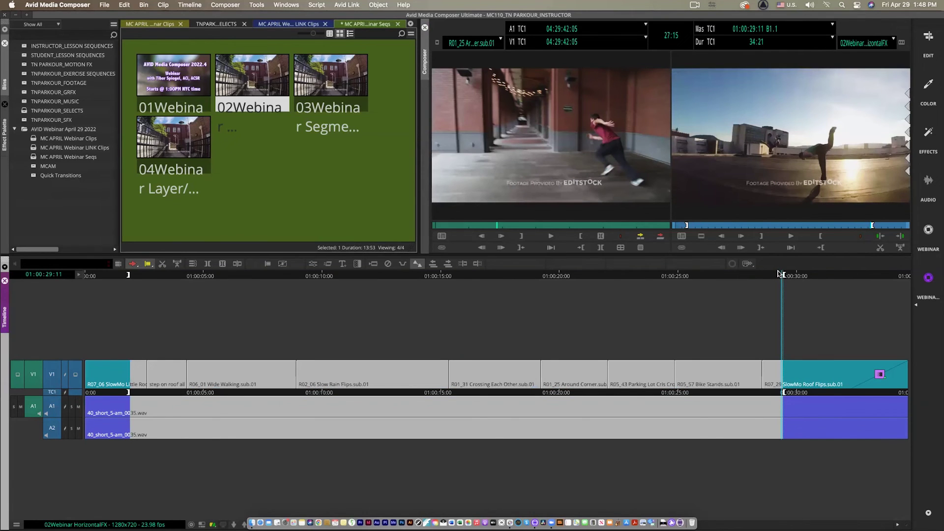
# Deselect record tracks A1 and A2, and park the playhead at 01:00:02:20 beside the first cut
pyautogui.click(48, 408)
pyautogui.click(49, 427)
pyautogui.click(145, 279)
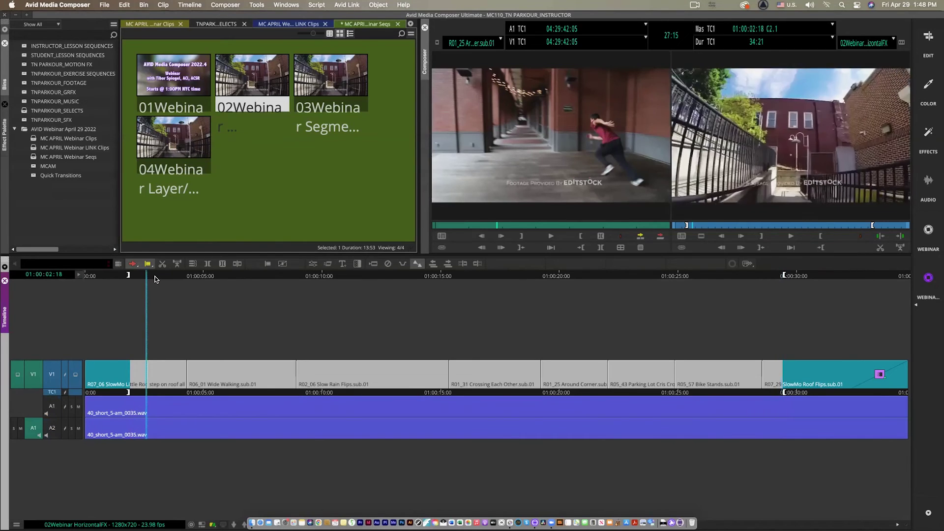
pyautogui.moveTo(144, 282); pyautogui.dragTo(150, 283)
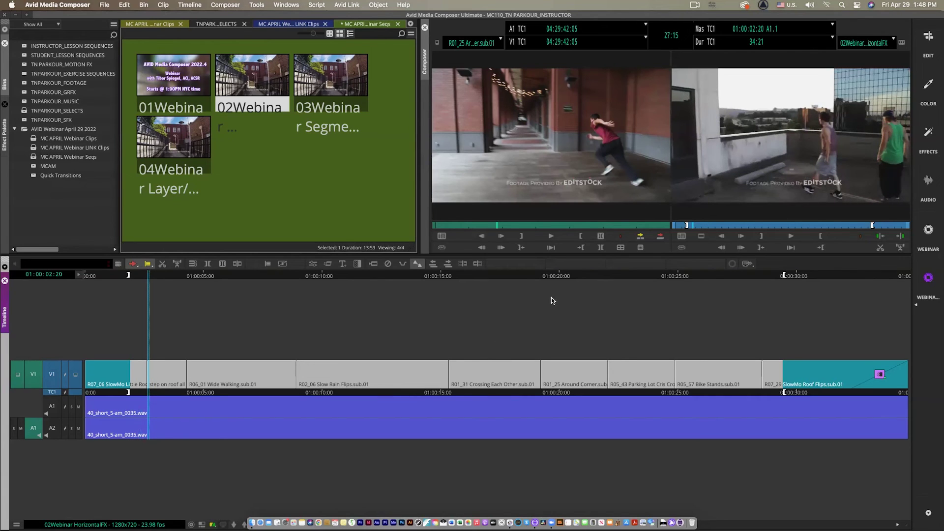
# Add 12-frame Dip to Color transitions centered on all V1 cuts between the In and Out points with Quick Transition
pyautogui.click(356, 264)
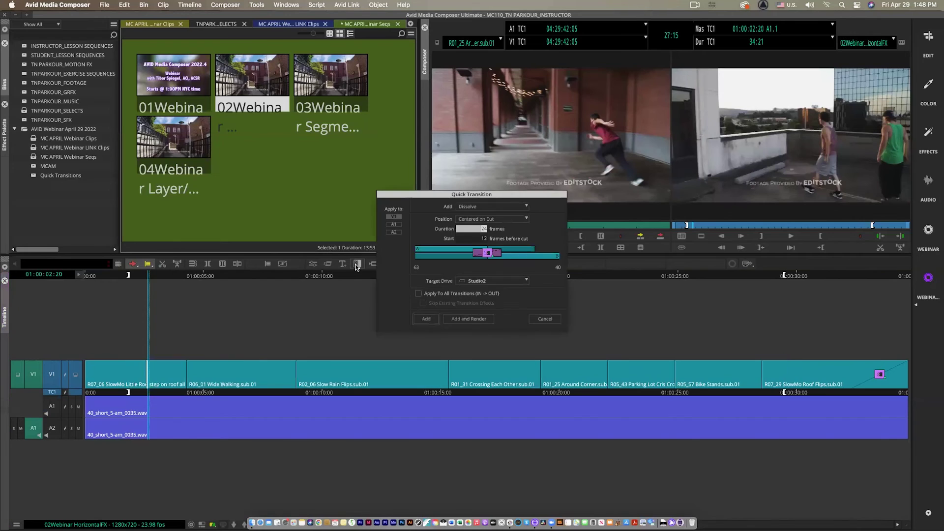
pyautogui.click(525, 207)
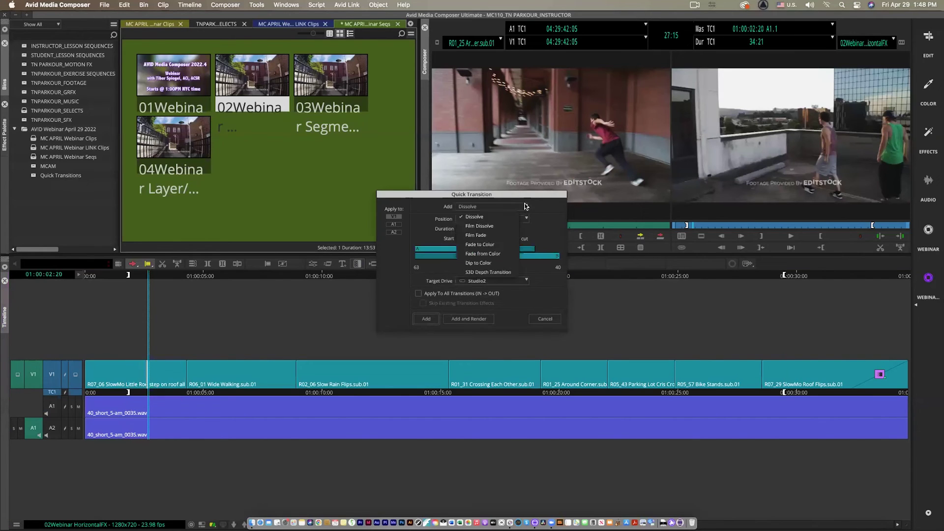
pyautogui.click(478, 263)
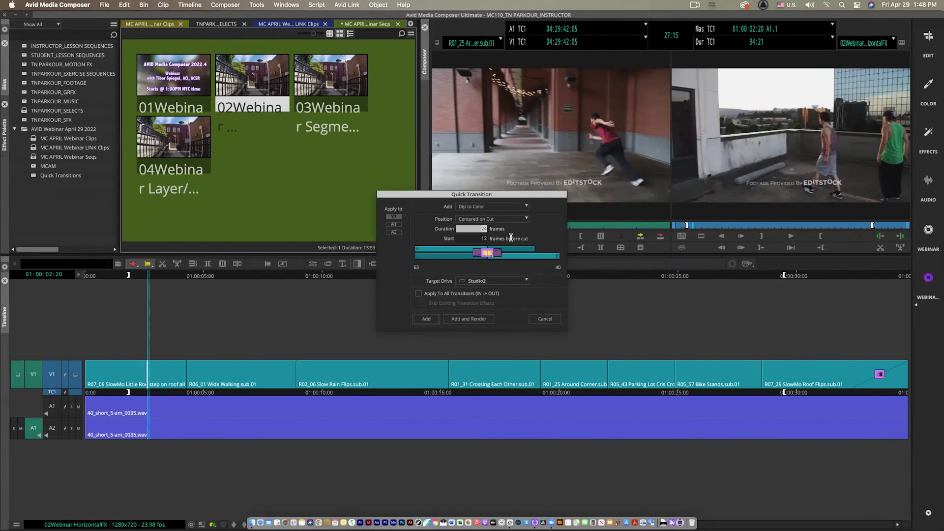
pyautogui.write('12')
pyautogui.click(419, 294)
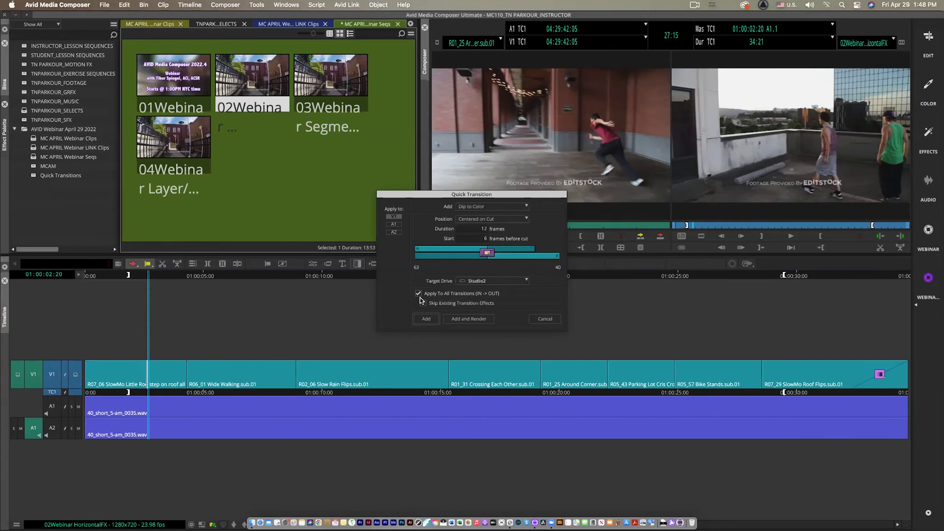
pyautogui.click(432, 323)
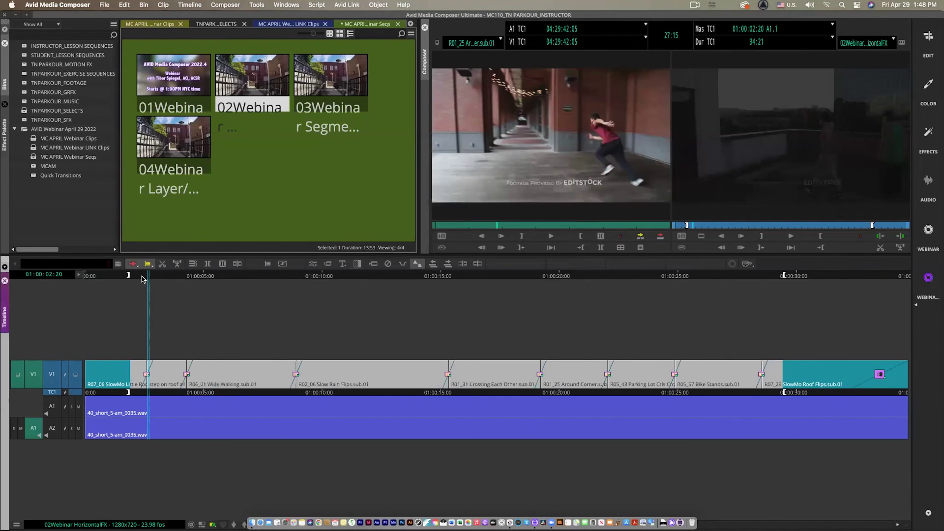
# Play the sequence from around the In point to review the Dip to Color transitions on V1
pyautogui.click(140, 276)
pyautogui.press('space')
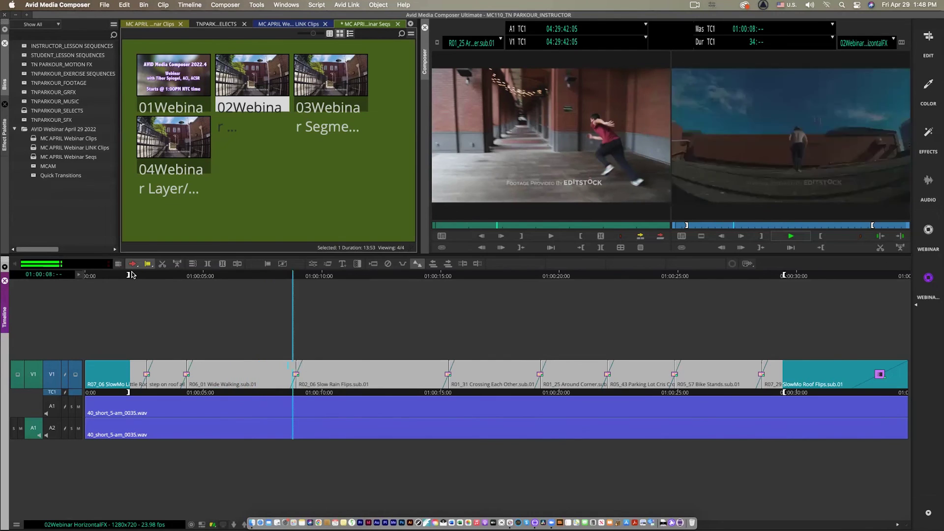
pyautogui.click(374, 276)
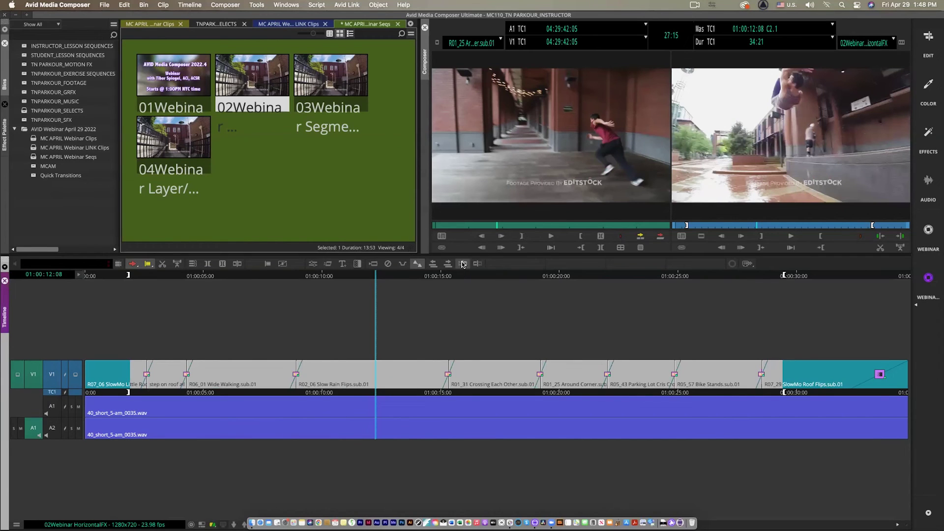
# Match frame the V1 clip at 01:00:06:21 into the source monitor and locate its source clip in the bin
pyautogui.click(233, 276)
pyautogui.moveTo(238, 278)
pyautogui.mouseDown()
pyautogui.moveTo(265, 281)
pyautogui.moveTo(251, 287)
pyautogui.mouseUp()
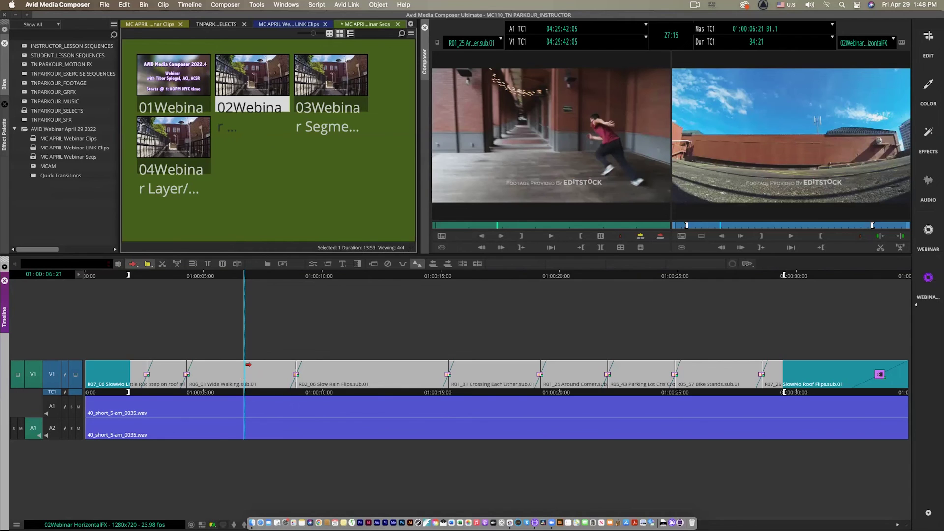
pyautogui.rightClick(53, 376)
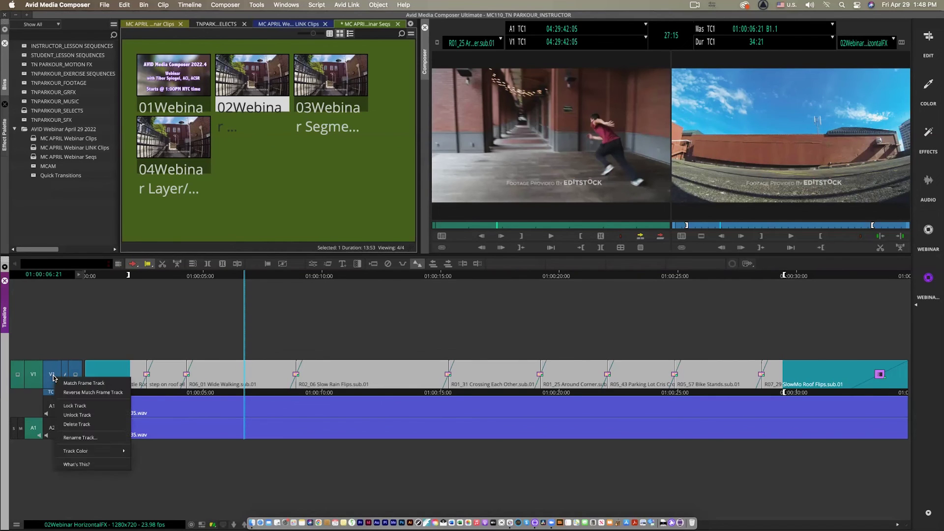
pyautogui.click(77, 384)
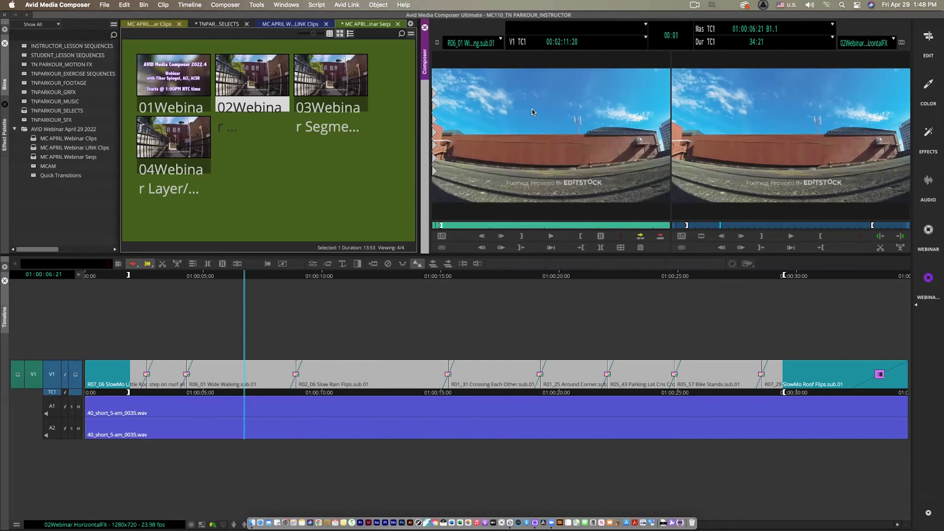
pyautogui.click(442, 236)
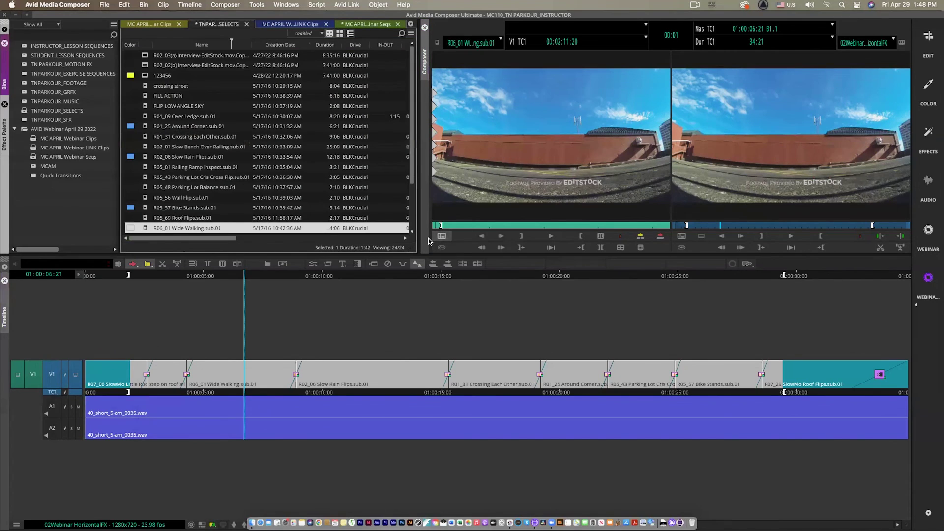
# Assign yellow to the R06_01 Wide Walking.sub.01 clip in the bin, and clear the sequence's In and Out marks
pyautogui.click(130, 228)
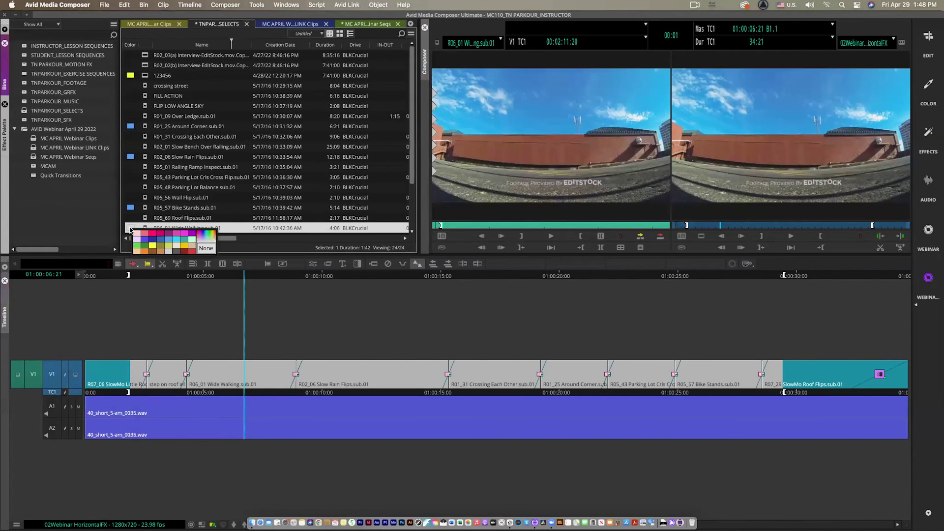
pyautogui.click(152, 246)
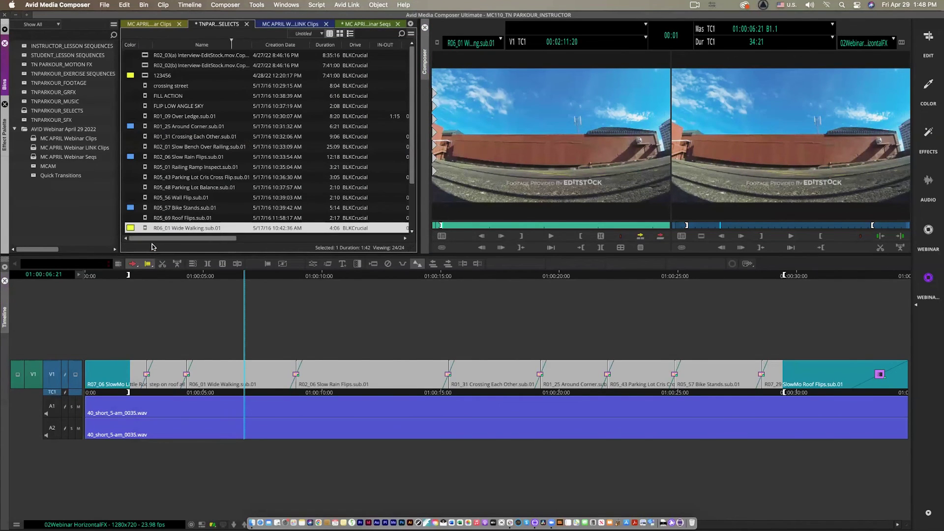
pyautogui.click(264, 318)
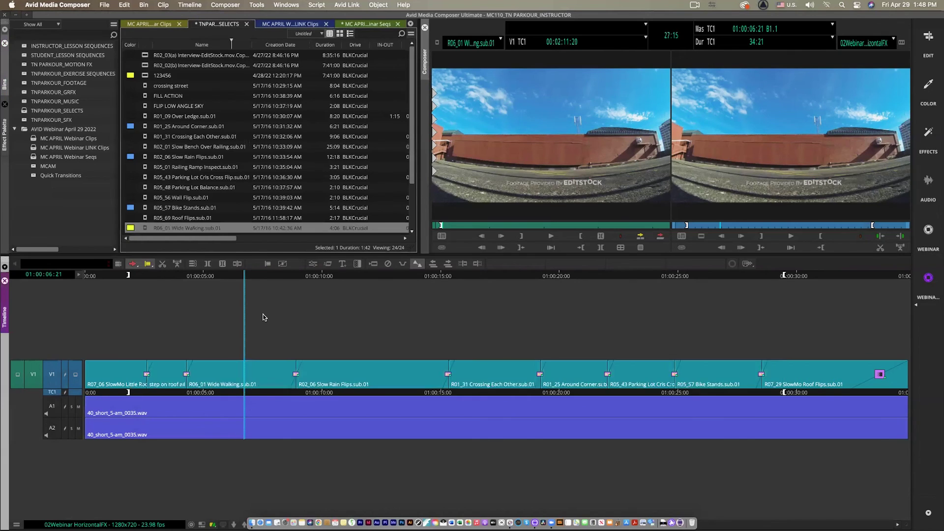
pyautogui.press('g')
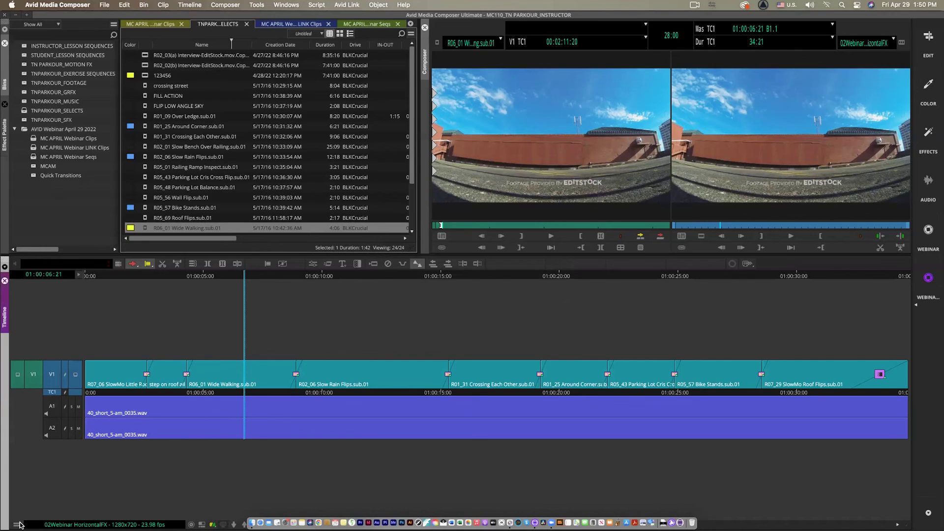
# Set the timeline clip colors to show only Source colors, turning off Offline, Proxy, Mixed Rates and SD/HD
pyautogui.click(16, 524)
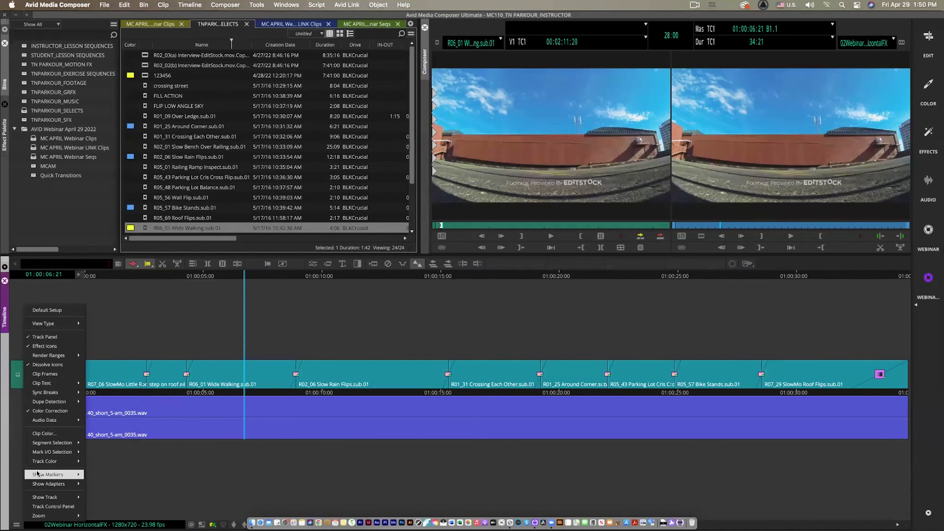
pyautogui.click(44, 433)
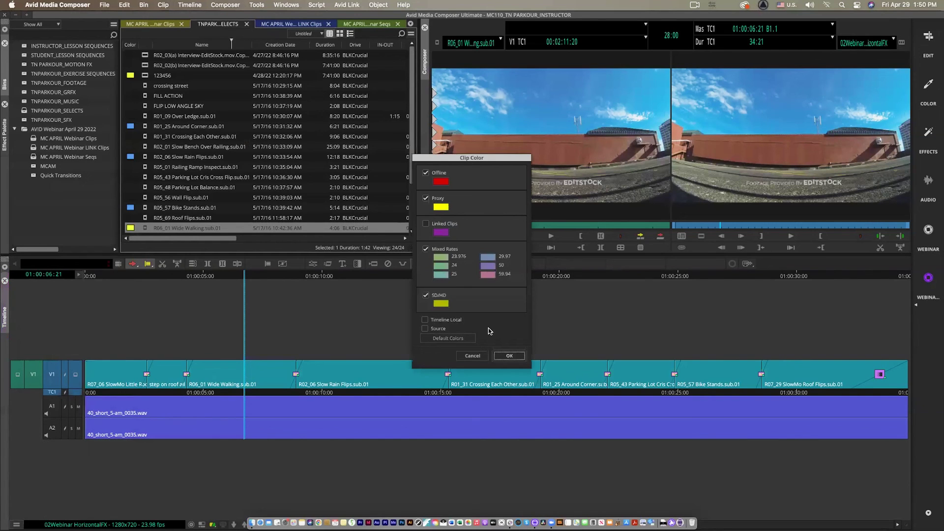
pyautogui.click(426, 197)
pyautogui.click(426, 249)
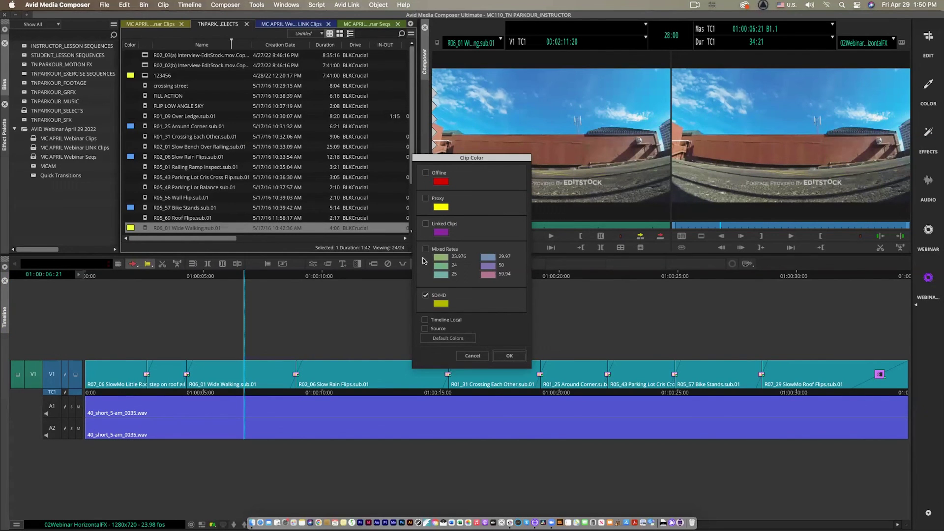
pyautogui.click(425, 296)
pyautogui.click(426, 329)
pyautogui.click(509, 356)
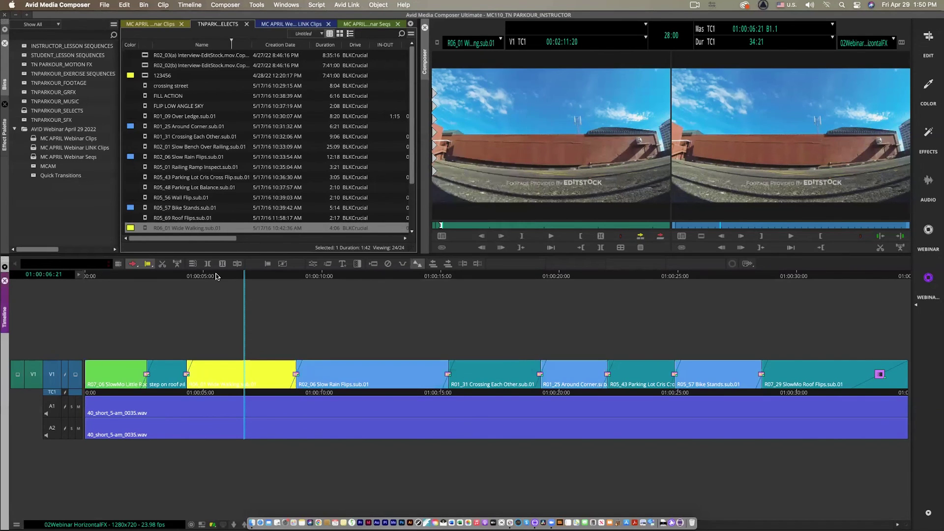
# Try the Tail edit on the yellow R06_01 Wide Walking clip at 01:00:06:21, and undo it
pyautogui.moveTo(222, 280); pyautogui.dragTo(221, 286)
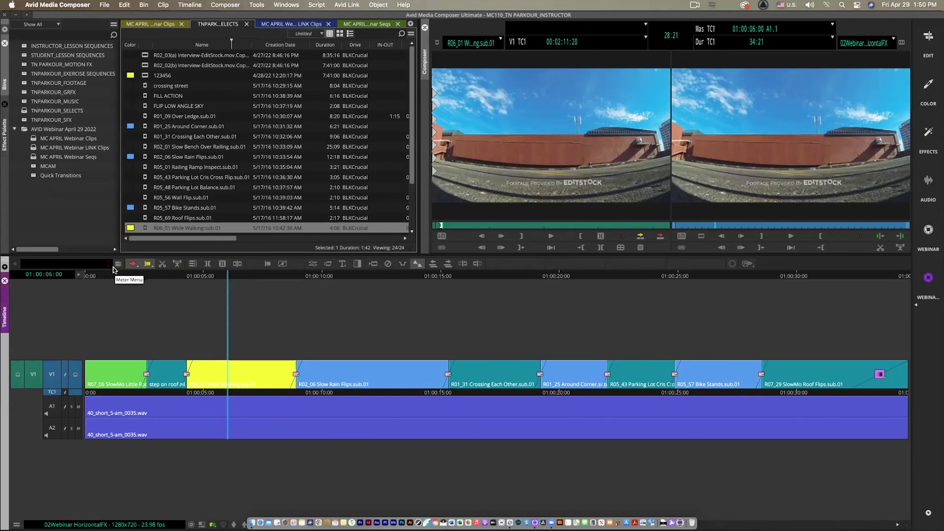
pyautogui.click(239, 275)
pyautogui.moveTo(239, 276); pyautogui.dragTo(244, 277)
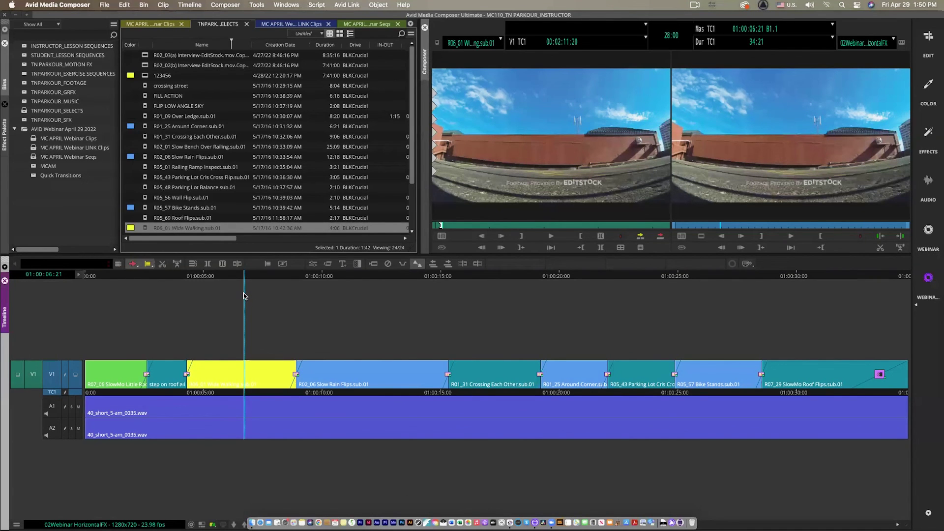
pyautogui.click(477, 264)
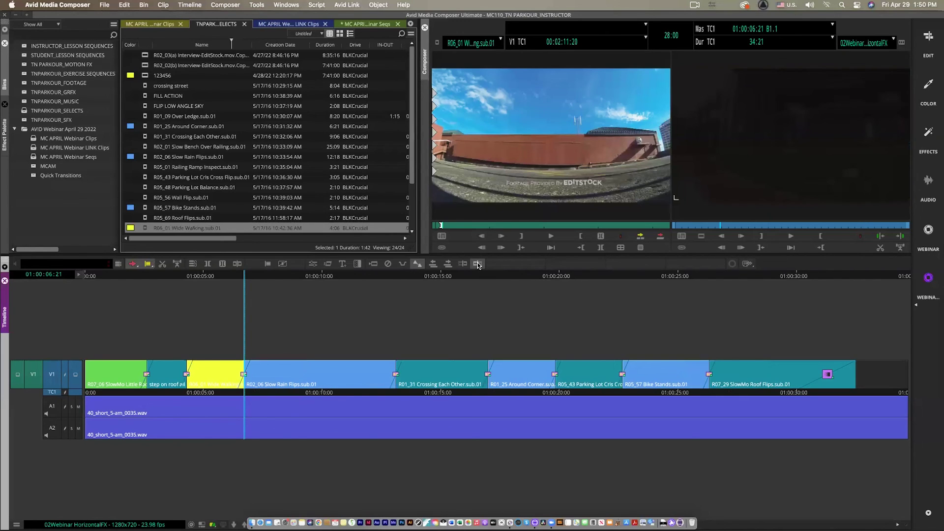
pyautogui.press('super+z')
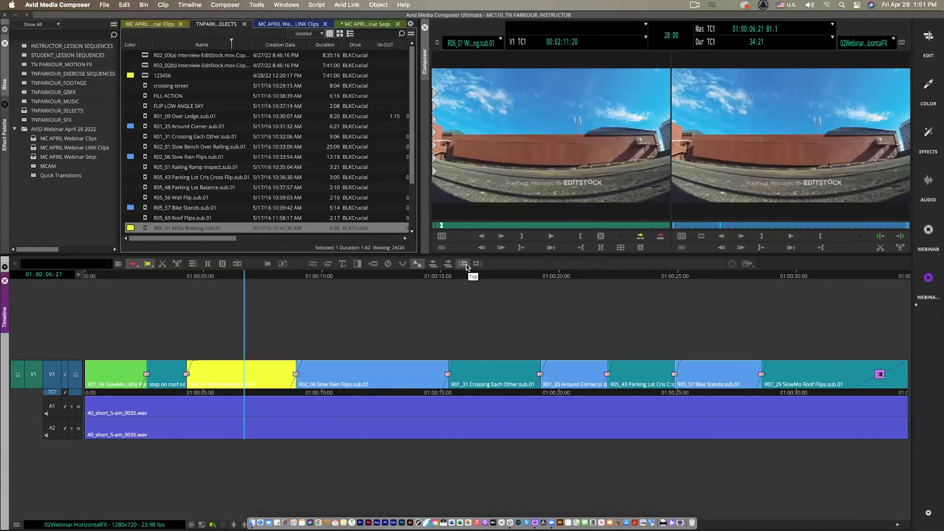
# Try the Top edit on the yellow R06_01 Wide Walking clip at 01:00:06:16
pyautogui.moveTo(243, 276); pyautogui.dragTo(238, 276)
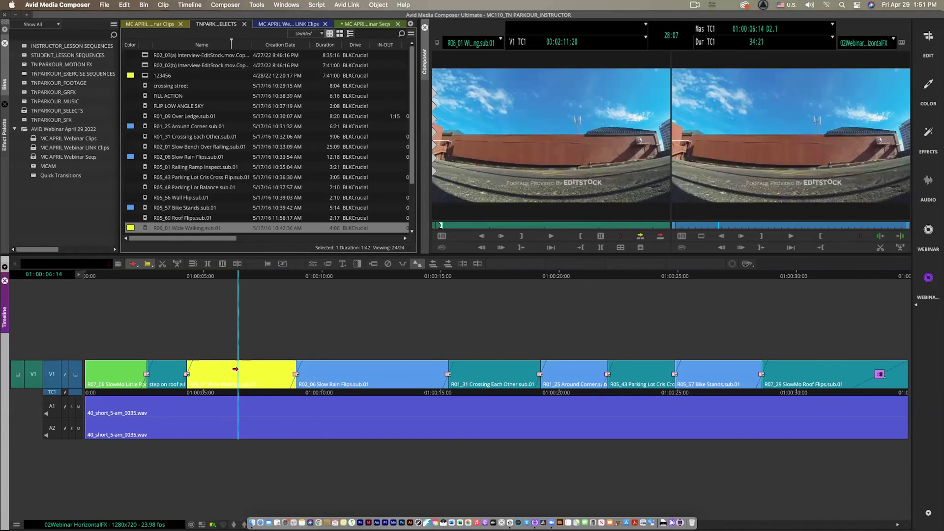
pyautogui.click(240, 276)
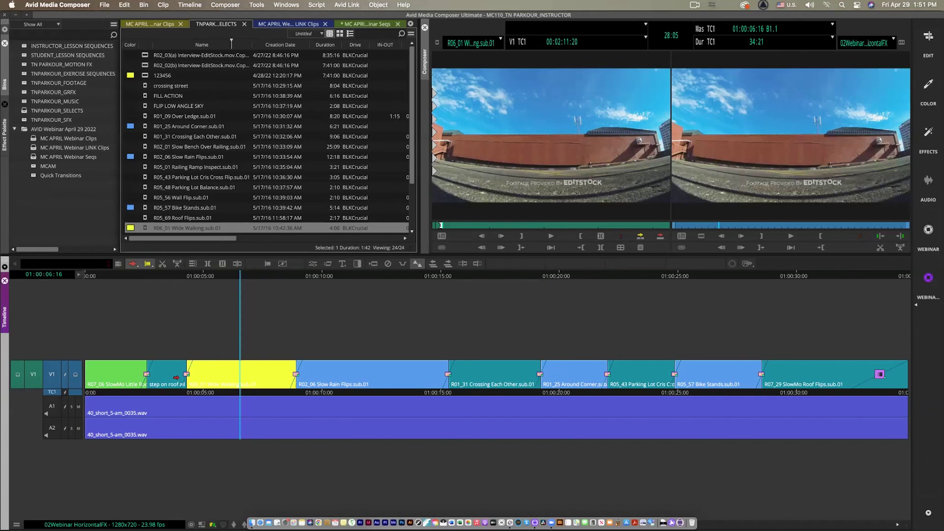
pyautogui.click(464, 267)
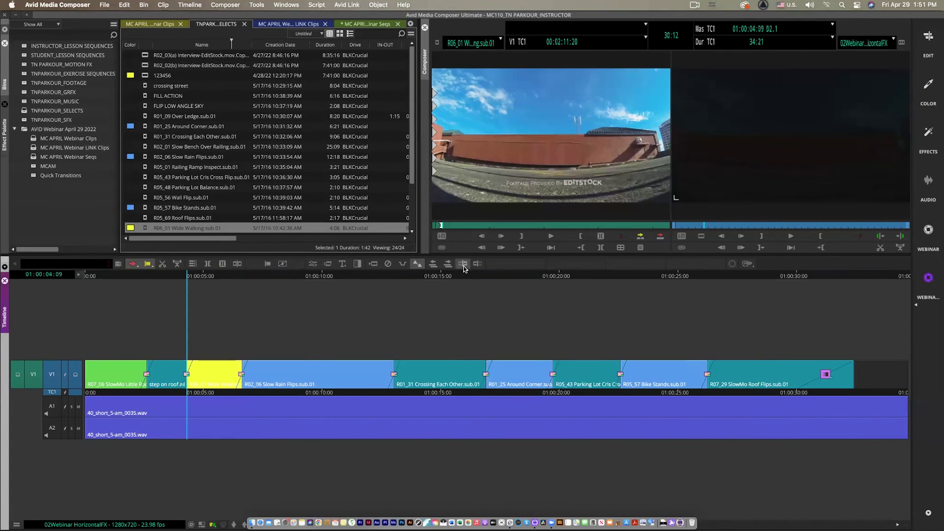
# Check the MY GRT SETTING keyboard layout in the User settings, close the settings, and undo the Top edit
pyautogui.press('super+equal')
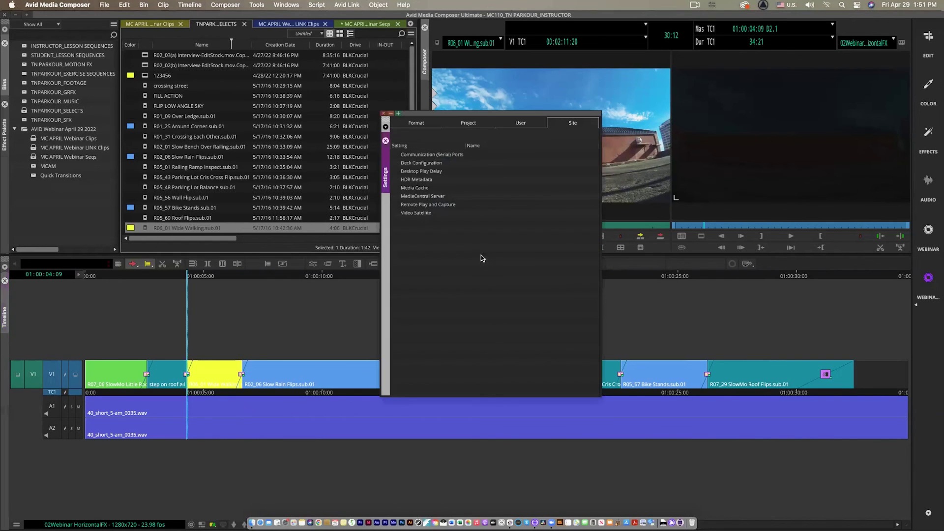
pyautogui.click(530, 124)
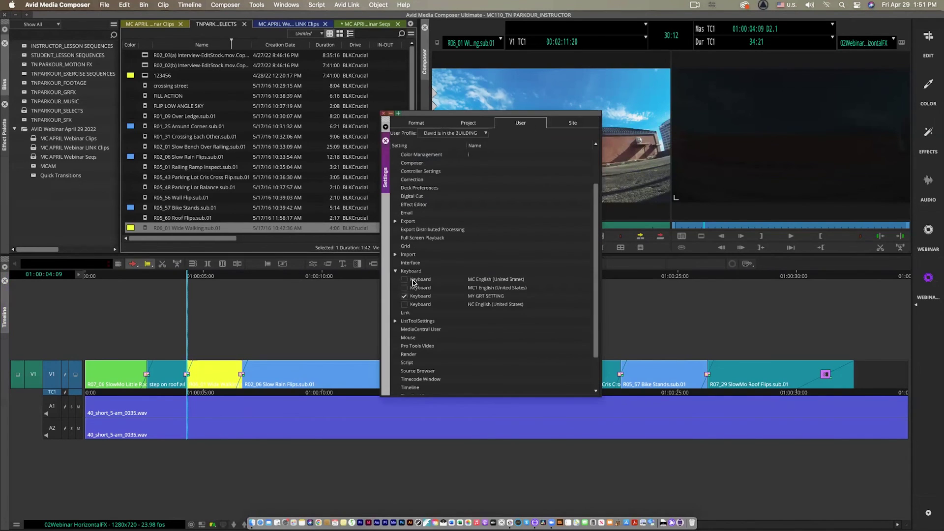
pyautogui.doubleClick(419, 297)
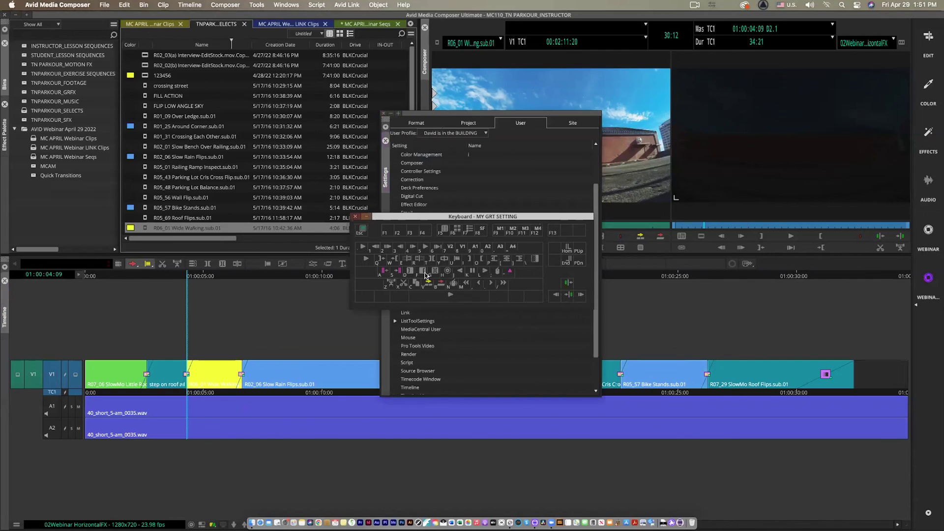
pyautogui.click(355, 217)
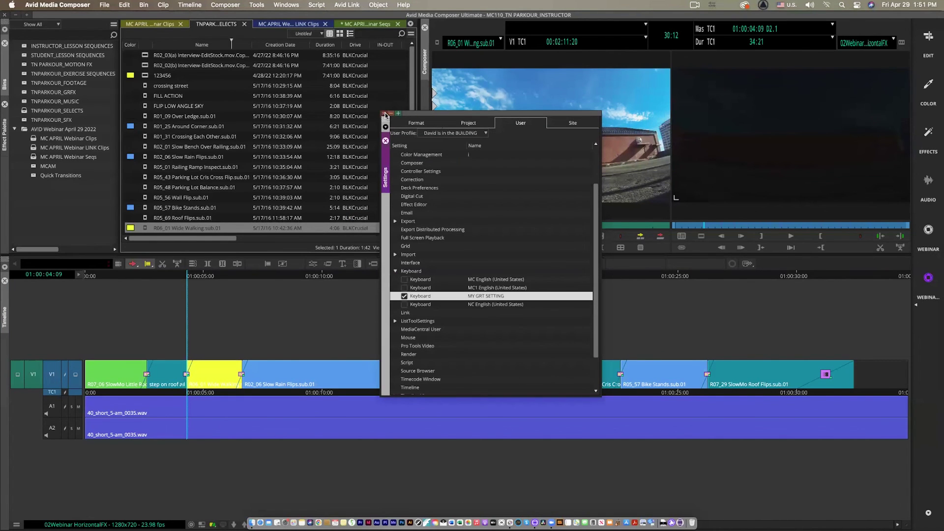
pyautogui.click(384, 113)
pyautogui.press('v')
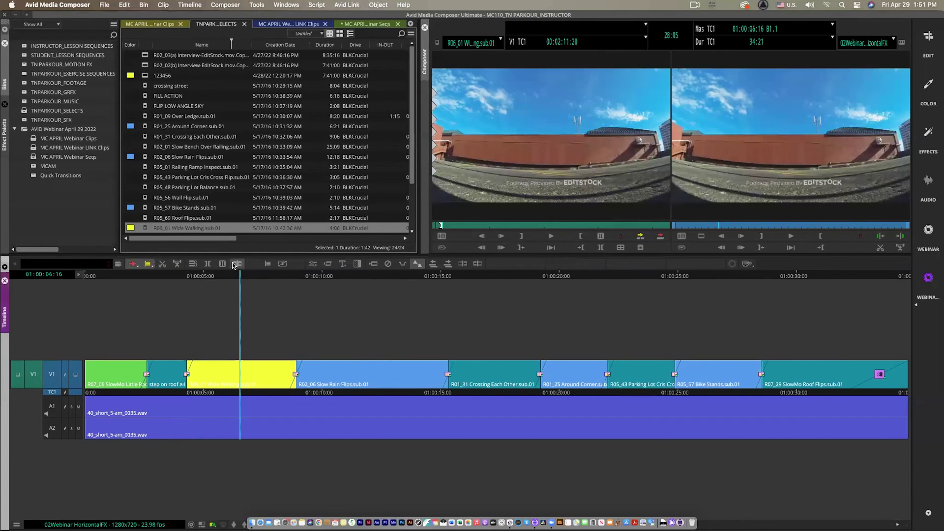
# Play from 01:00:04:14 and cut off the tails of the Wide Walking, Slow Rain Flips, Crossing Each Other and Around Corner clips during playback
pyautogui.click(191, 292)
pyautogui.click(189, 290)
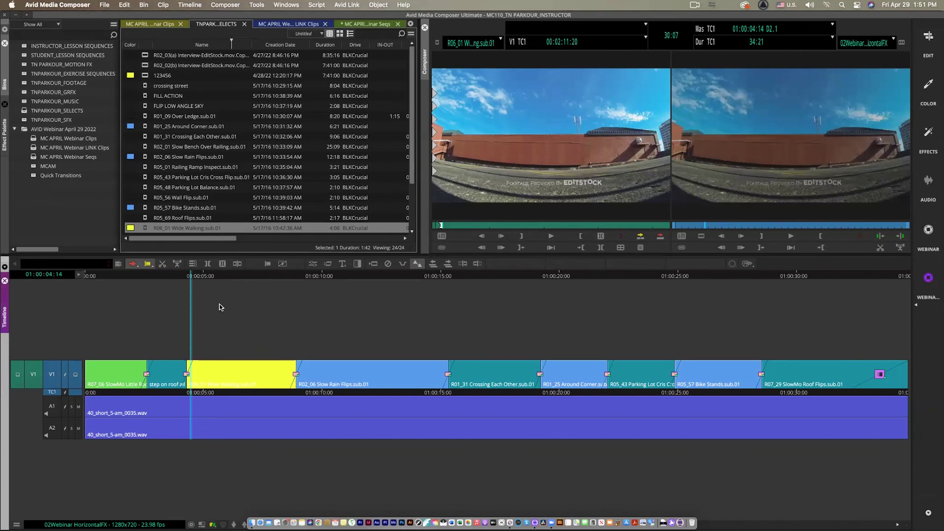
pyautogui.press('space')
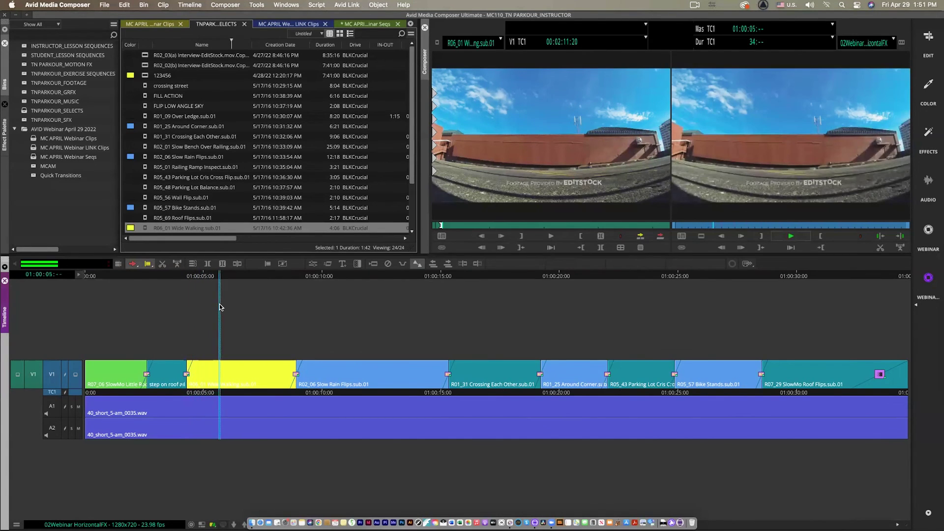
pyautogui.hotkey('shift', 'o')
pyautogui.press('space')
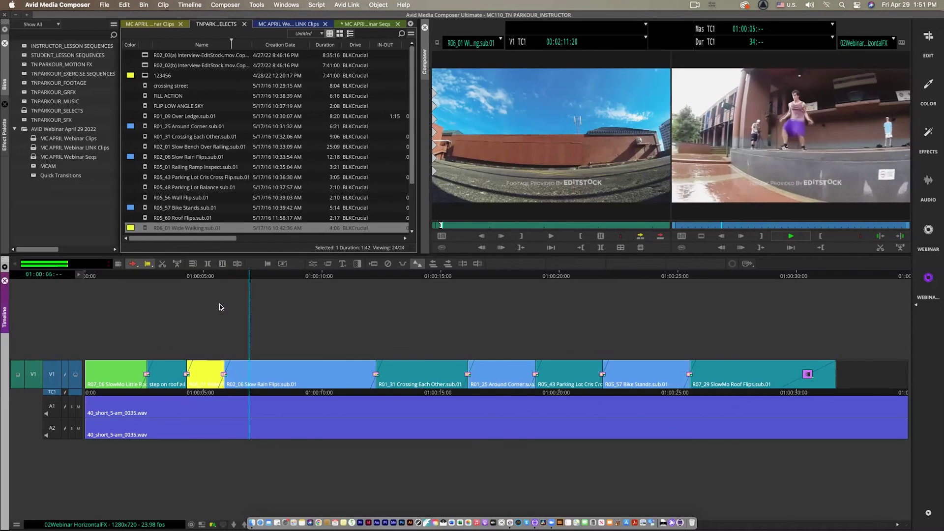
pyautogui.hotkey('shift', 'o')
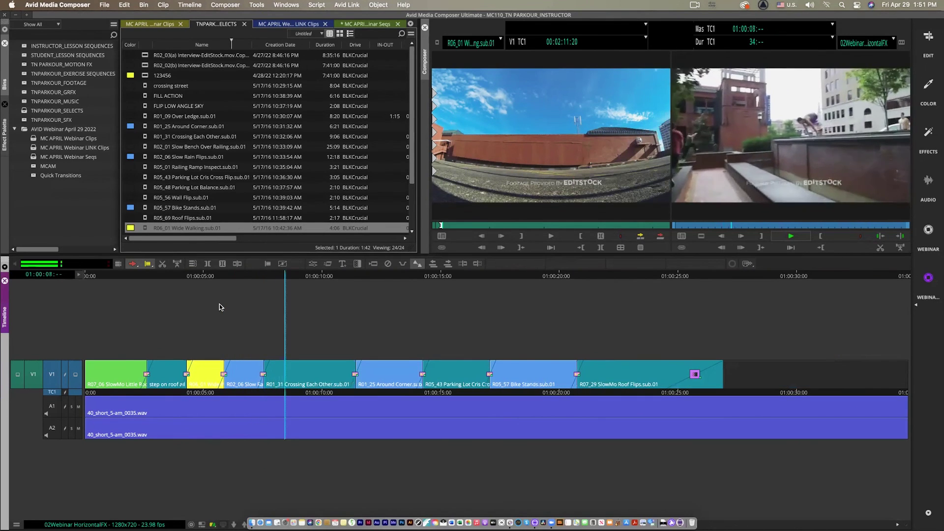
pyautogui.hotkey('shift', 'o')
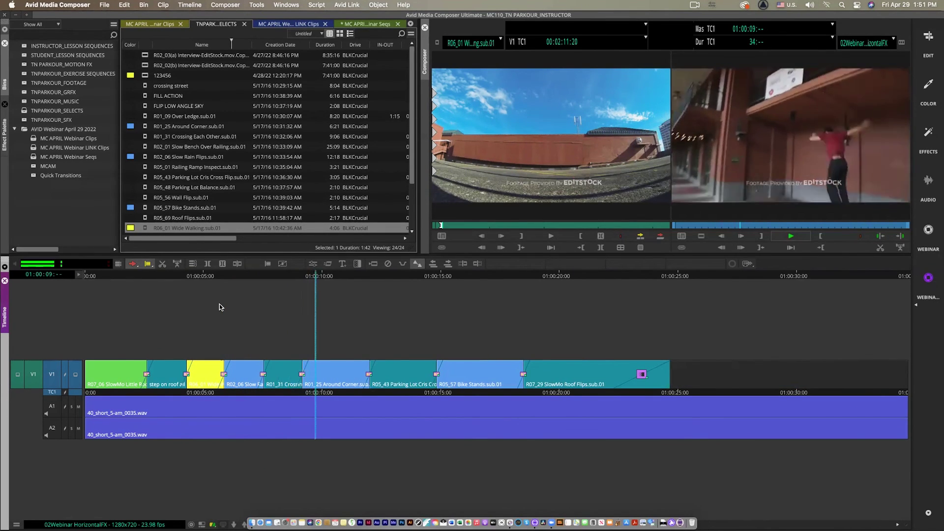
pyautogui.hotkey('shift', 'o')
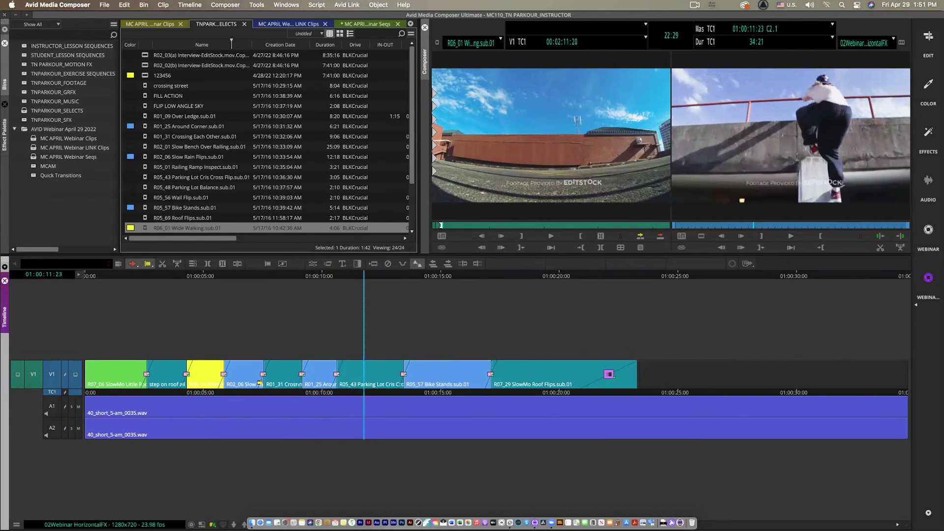
# Open the MC APRIL Webinar Seqs bin and load the 01Webinar sequence into the timeline
pyautogui.click(199, 275)
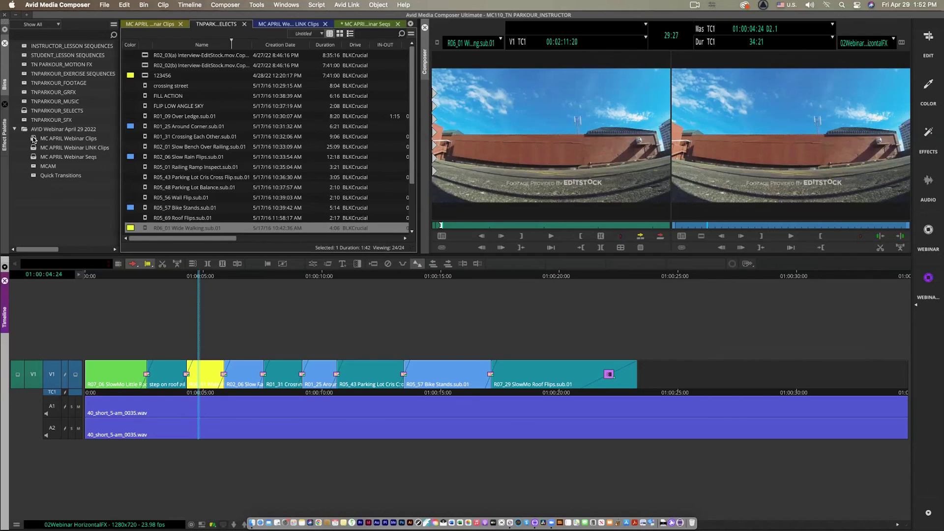
pyautogui.doubleClick(35, 158)
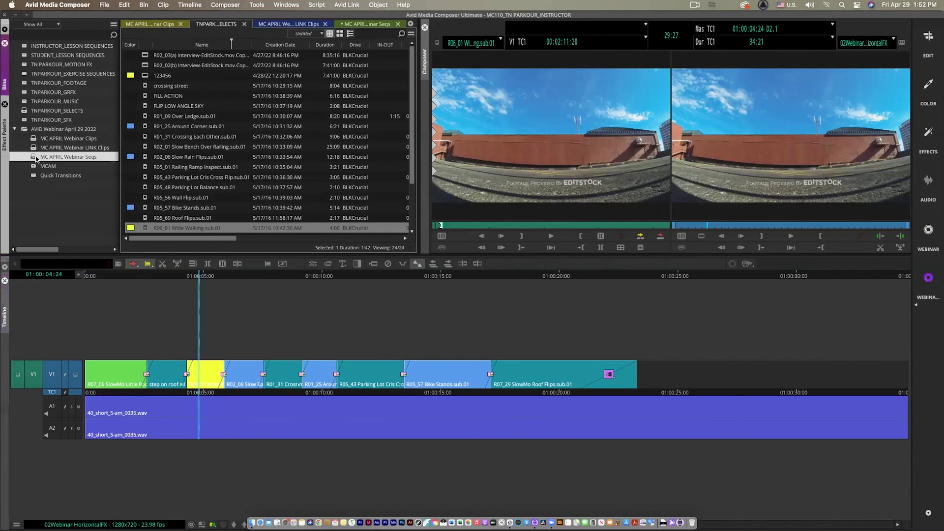
pyautogui.doubleClick(186, 81)
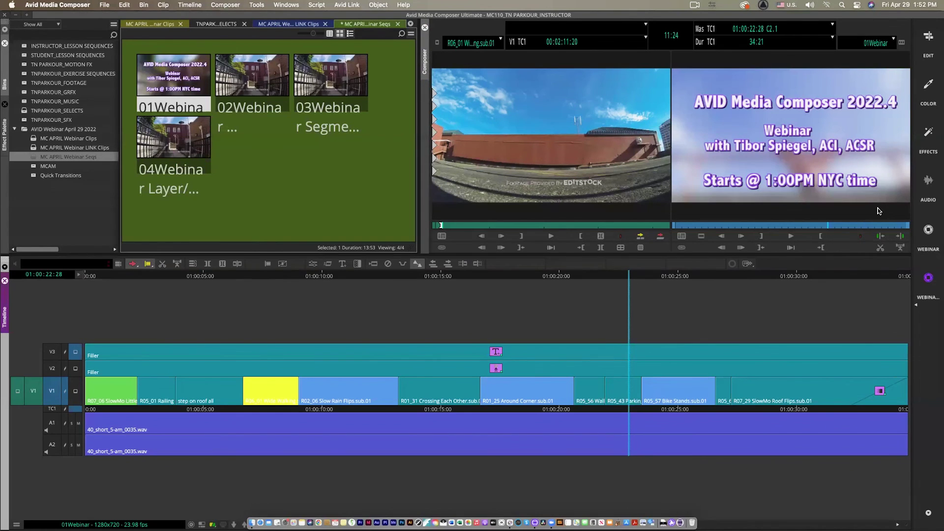
pyautogui.click(721, 236)
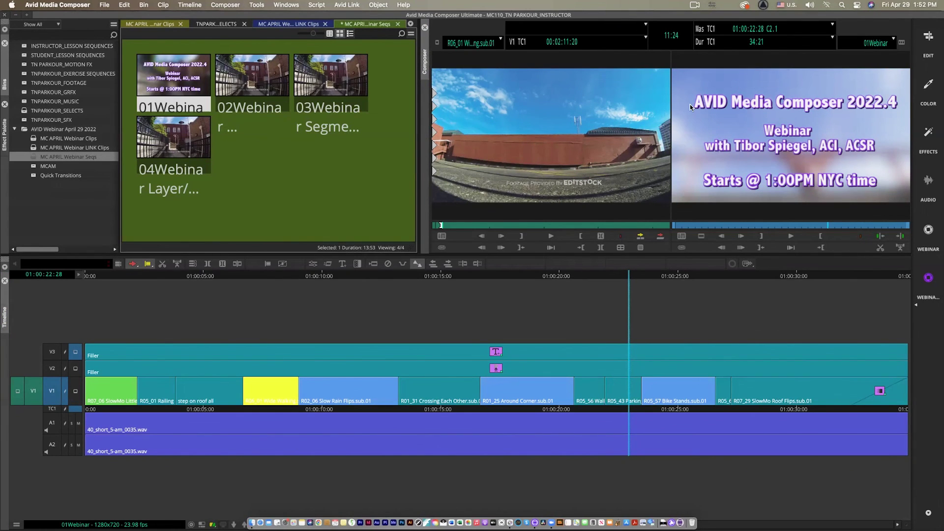